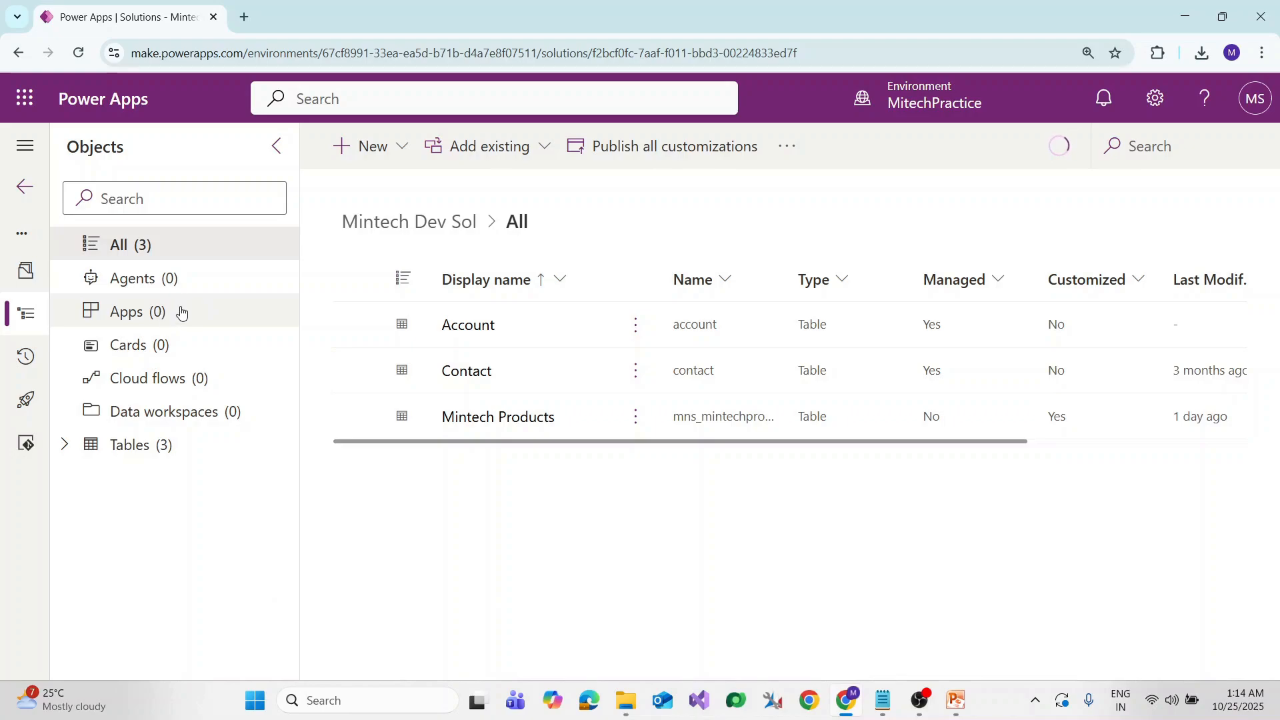
Show the solution's empty Apps list and its New > App choices: Canvas, Model-driven, Page
left_click(163, 312)
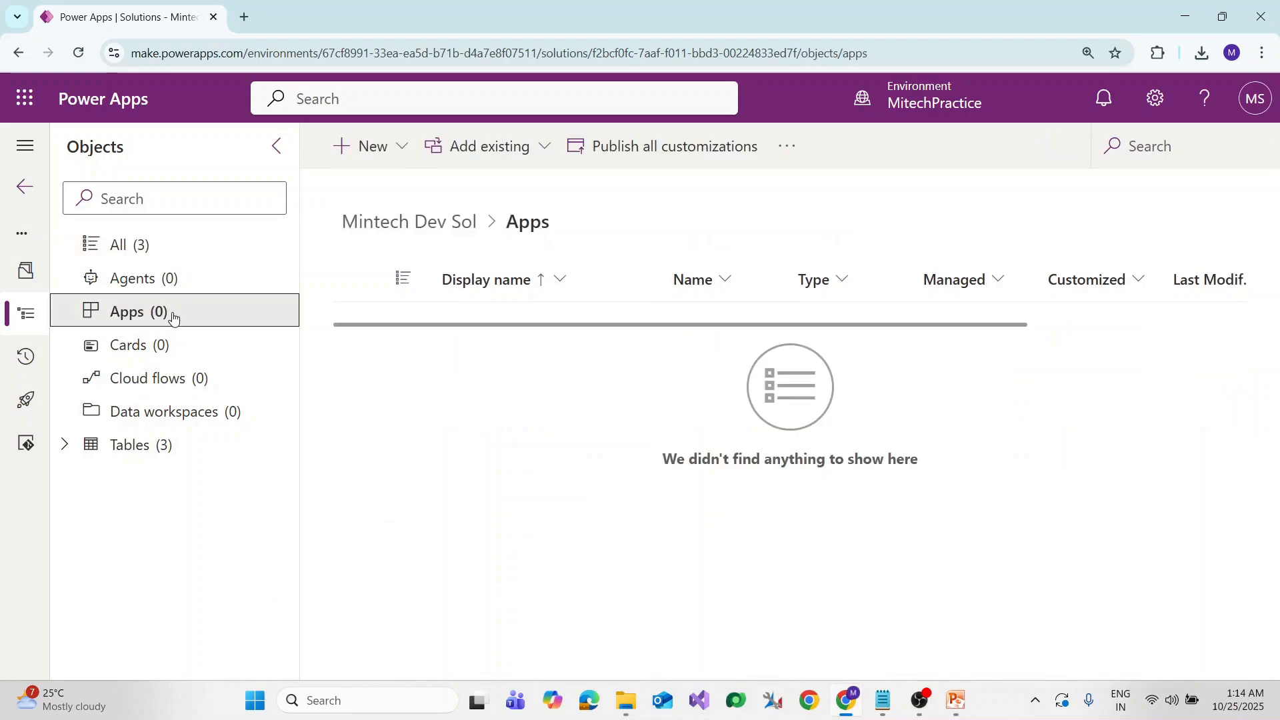
left_click(406, 152)
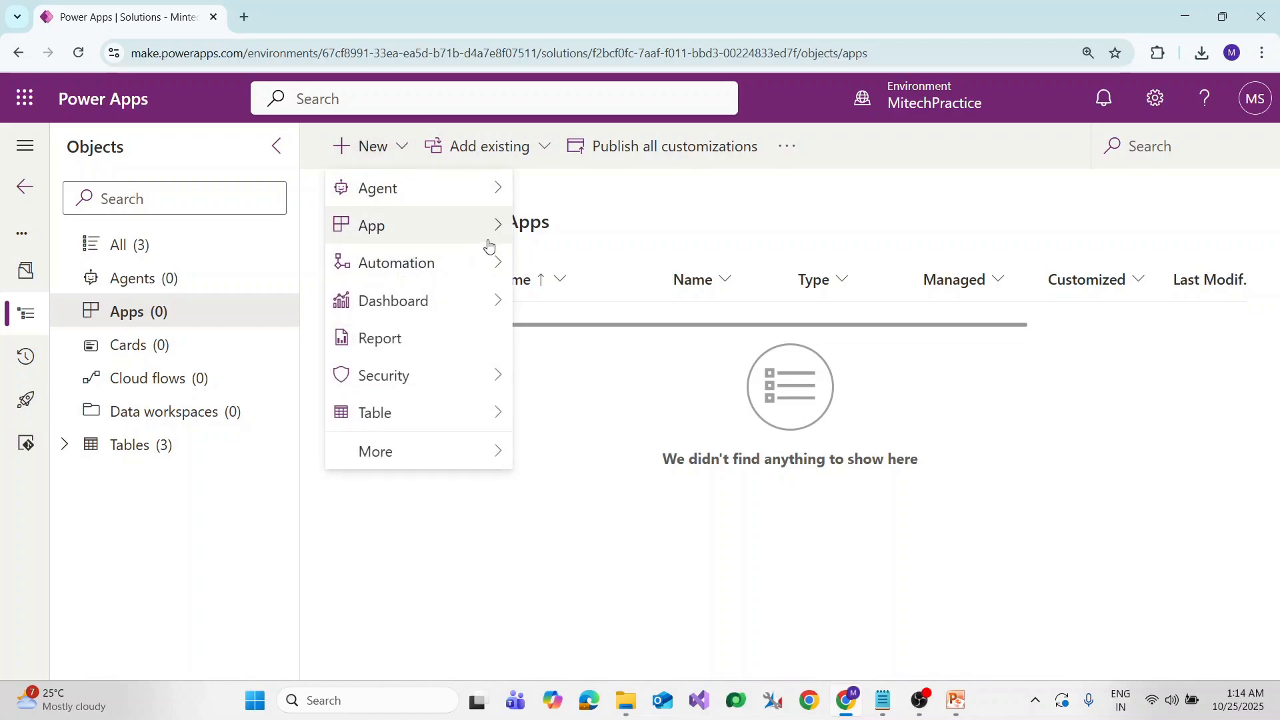
mouse_move(423, 238)
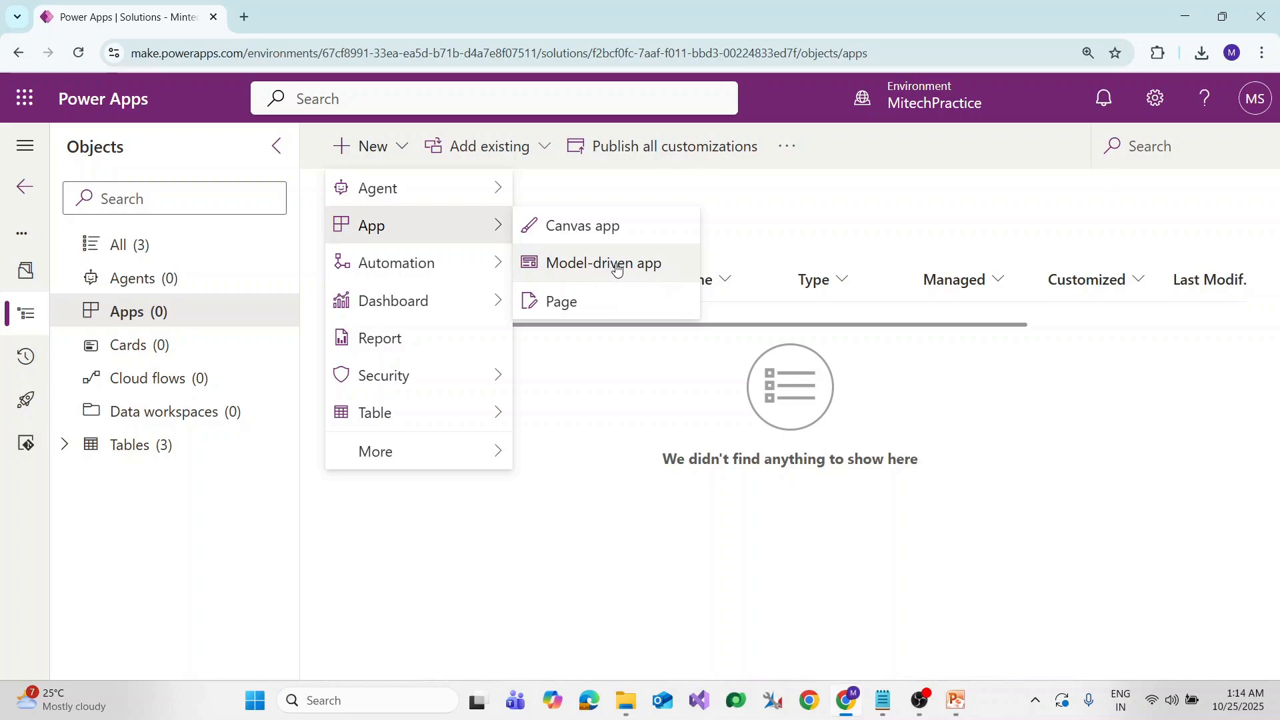
Create model-driven app 'Mintech Sales App' described as 'This app is used for Mintech Products sales'
left_click(669, 270)
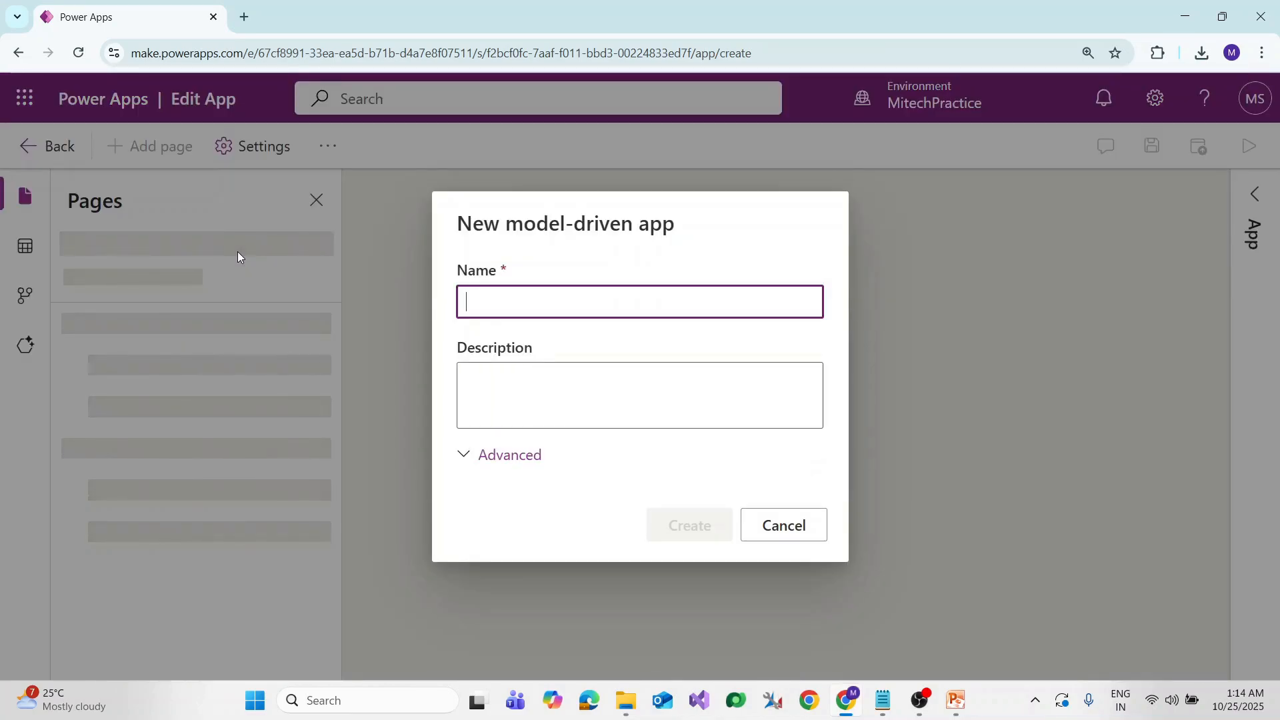
type("Mintec")
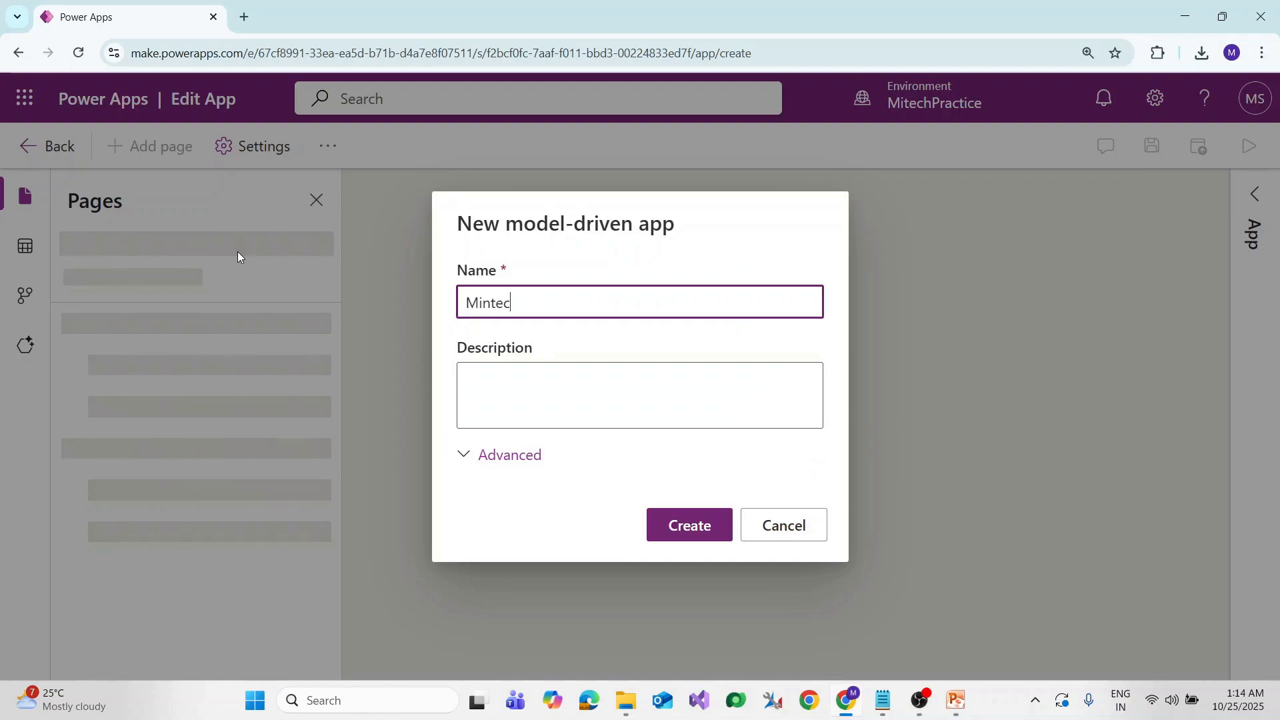
type("h Sales App")
left_click(618, 410)
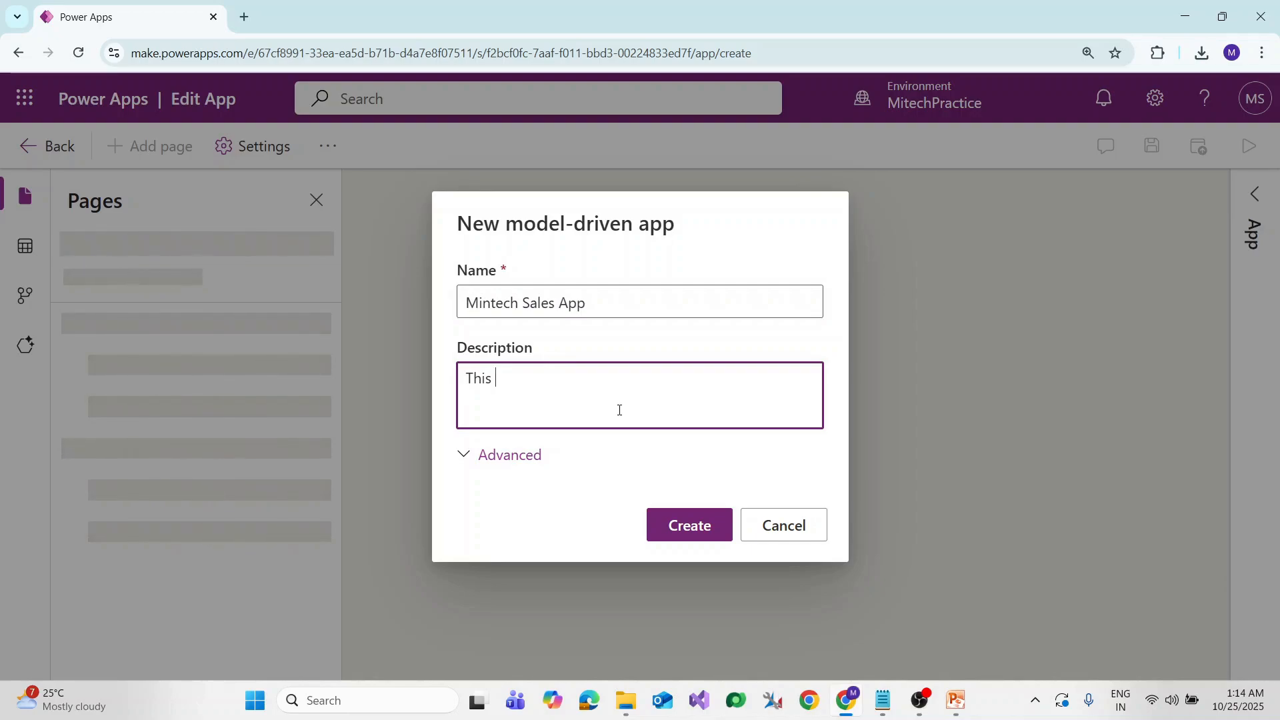
type("This app is used for")
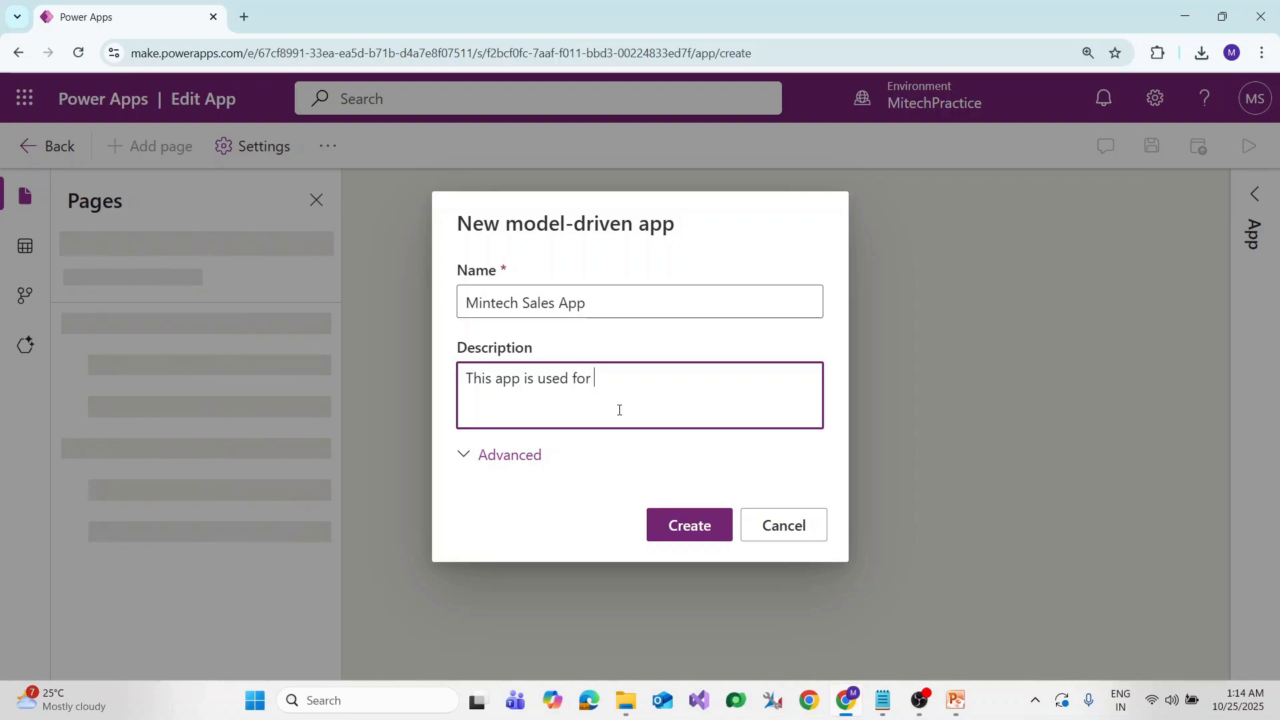
type(" Mintech Products sales")
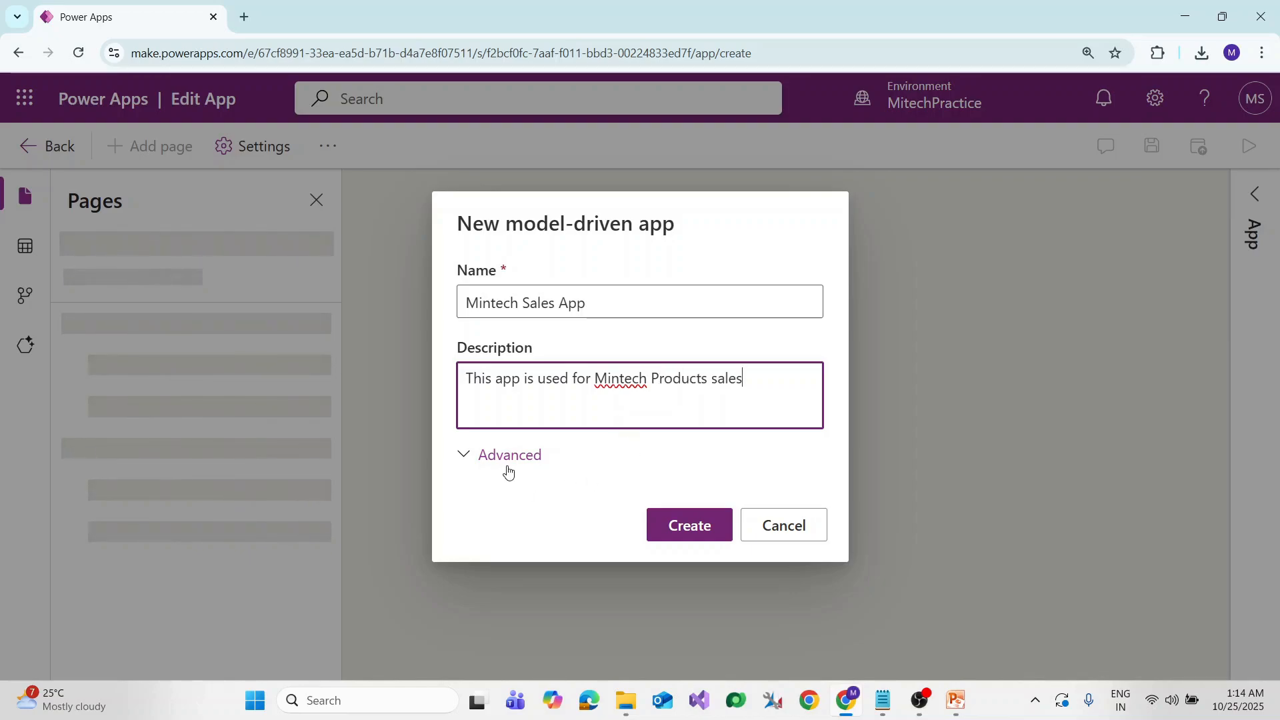
left_click(460, 460)
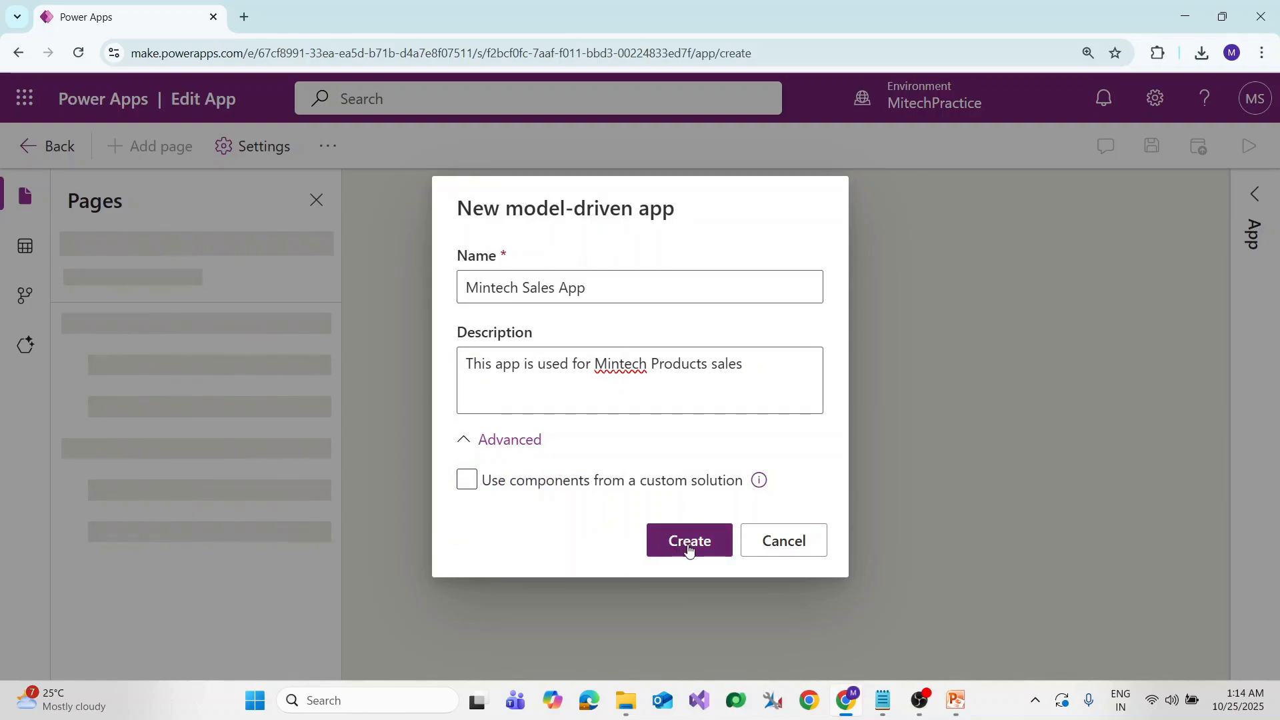
left_click(689, 550)
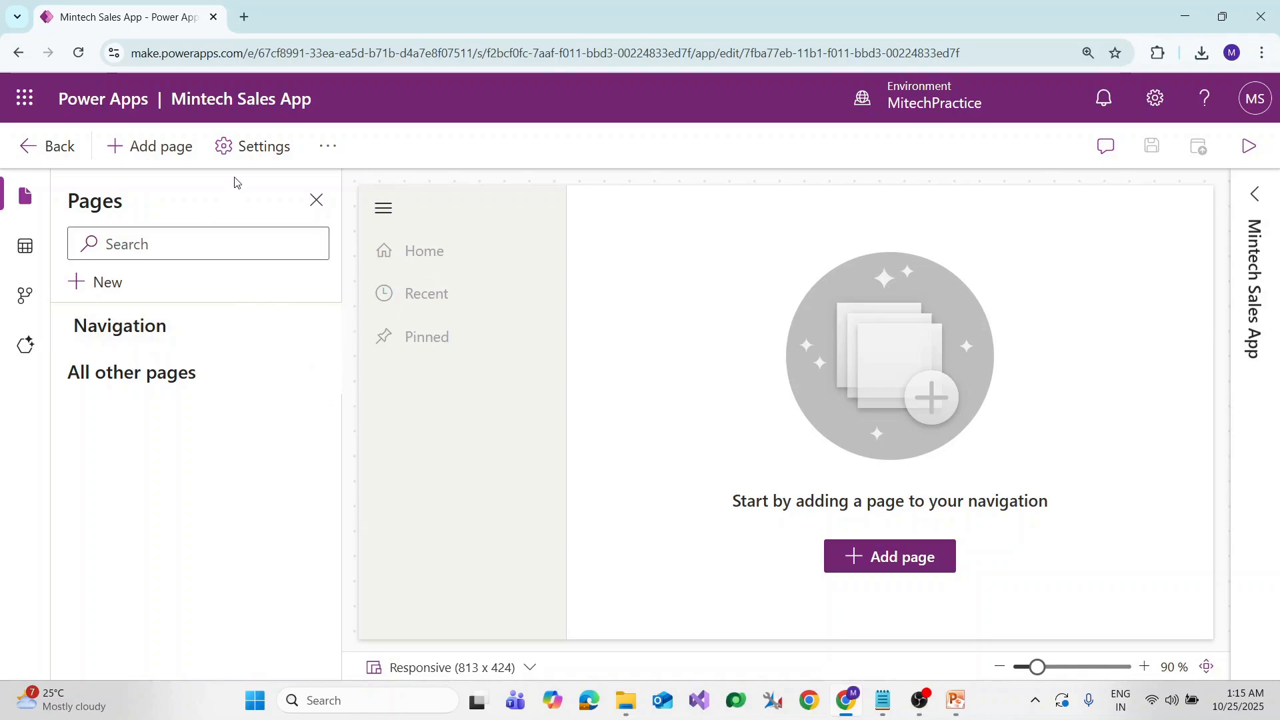
Check Enable Areas in the app's Navigation settings so Area1 is added
left_click(254, 148)
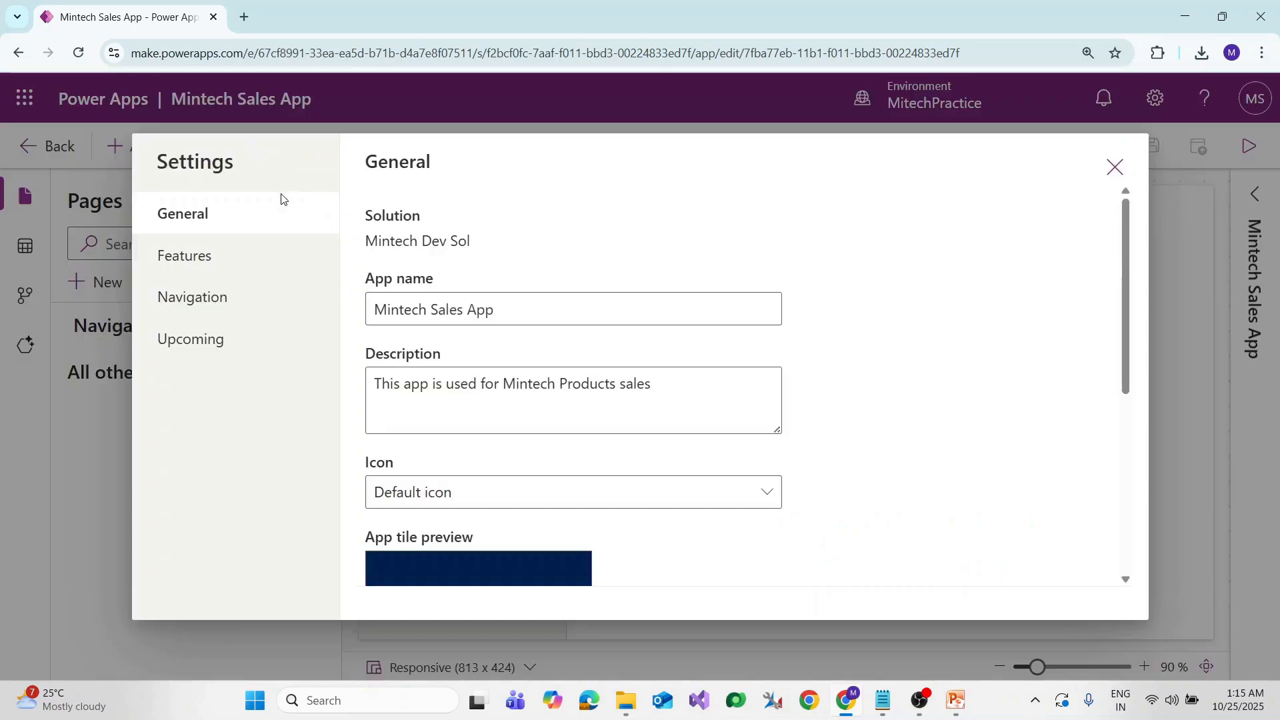
left_click(210, 311)
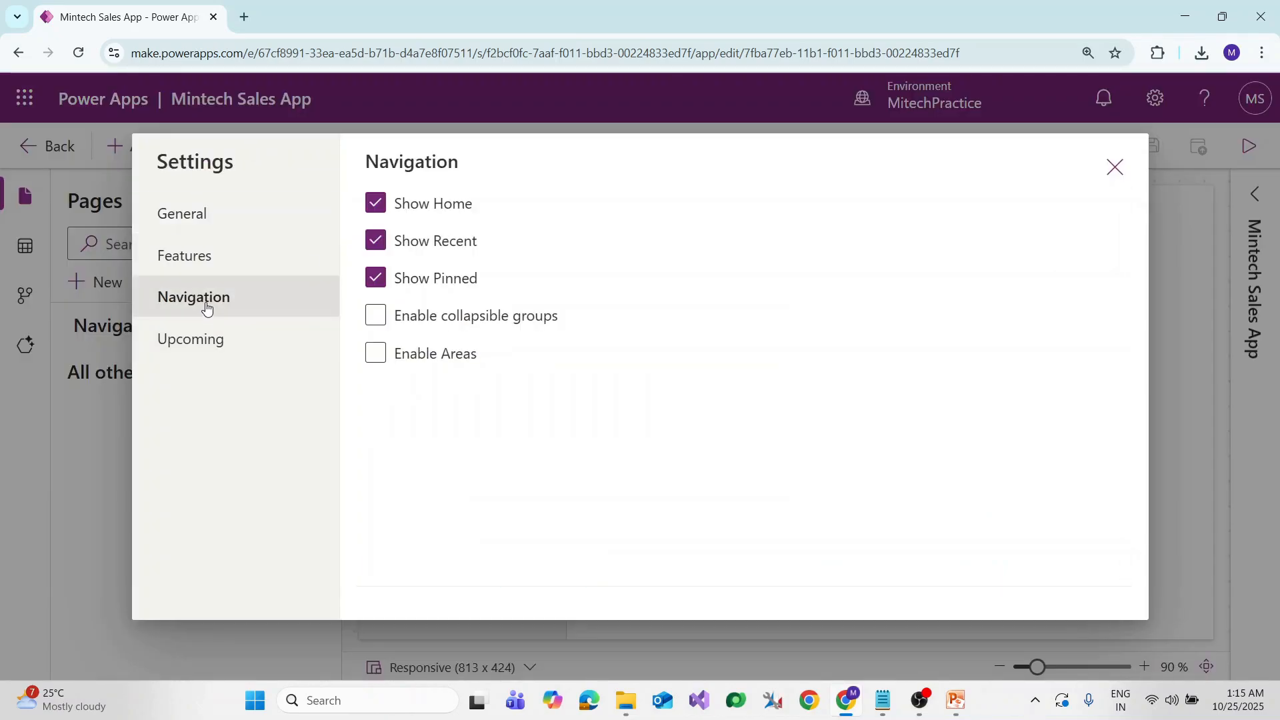
left_click(377, 356)
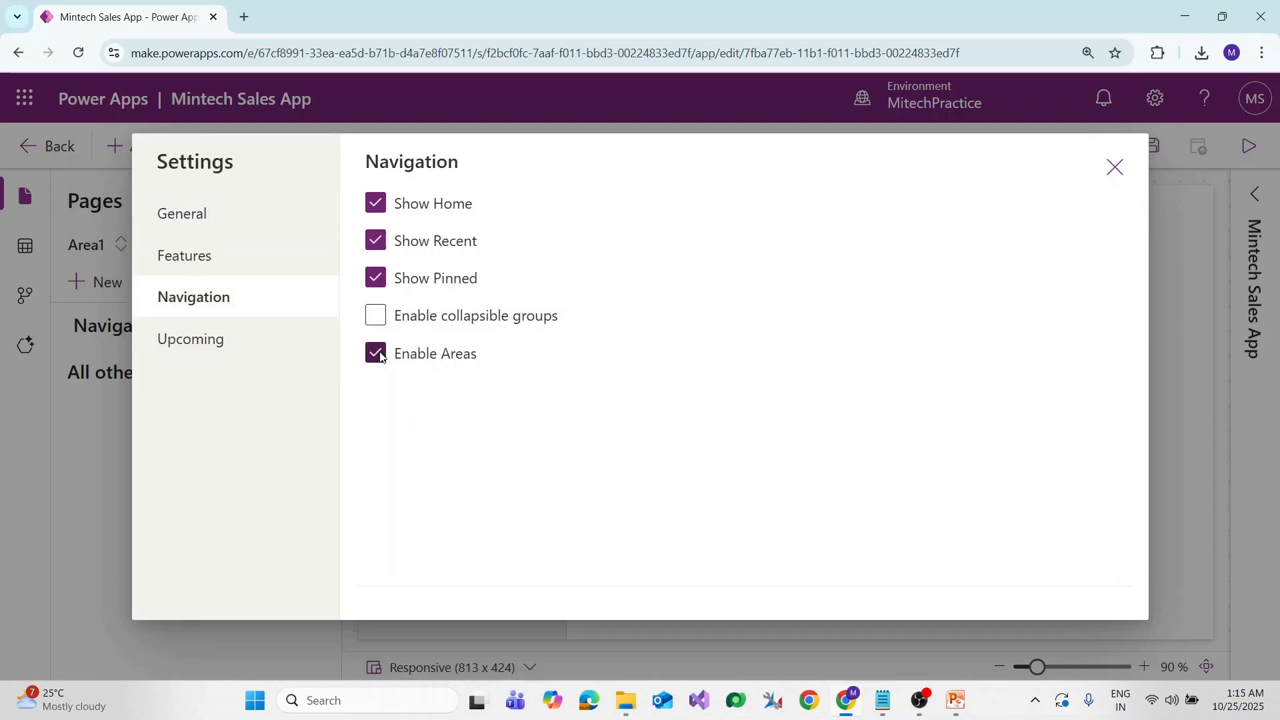
left_click(1114, 176)
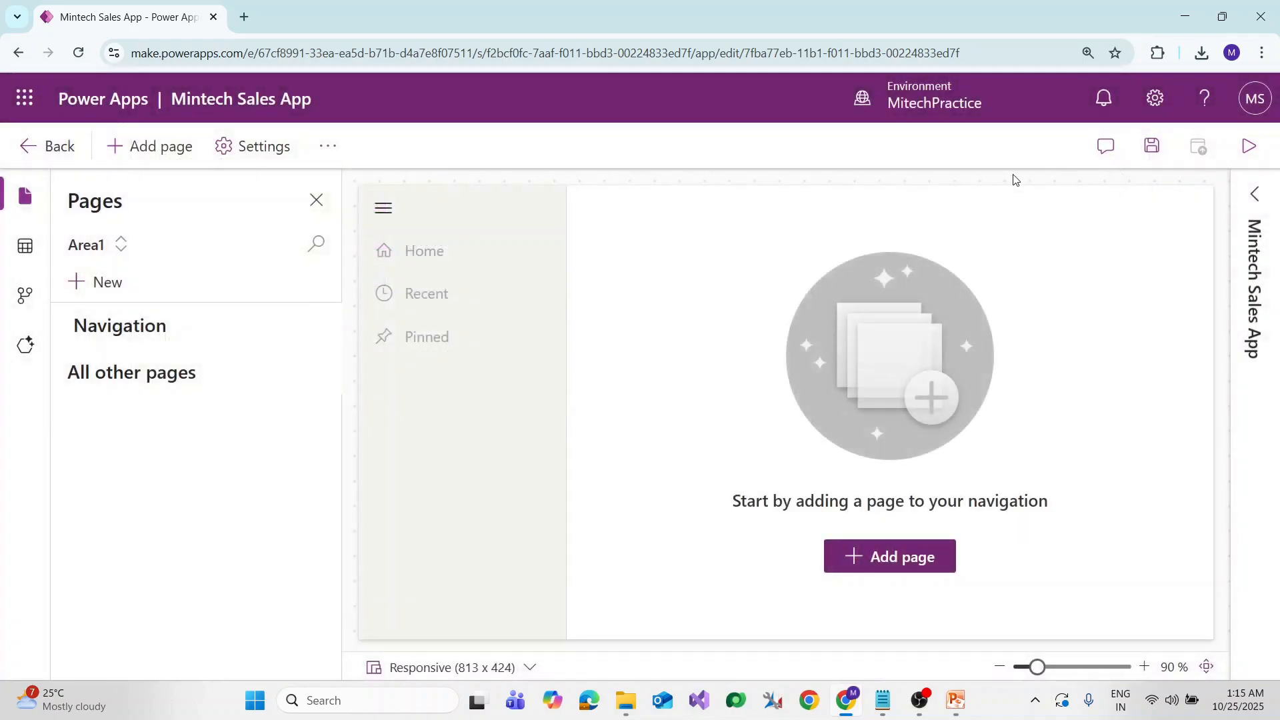
Select Area1 and bring up its Edit properties pane
left_click(122, 244)
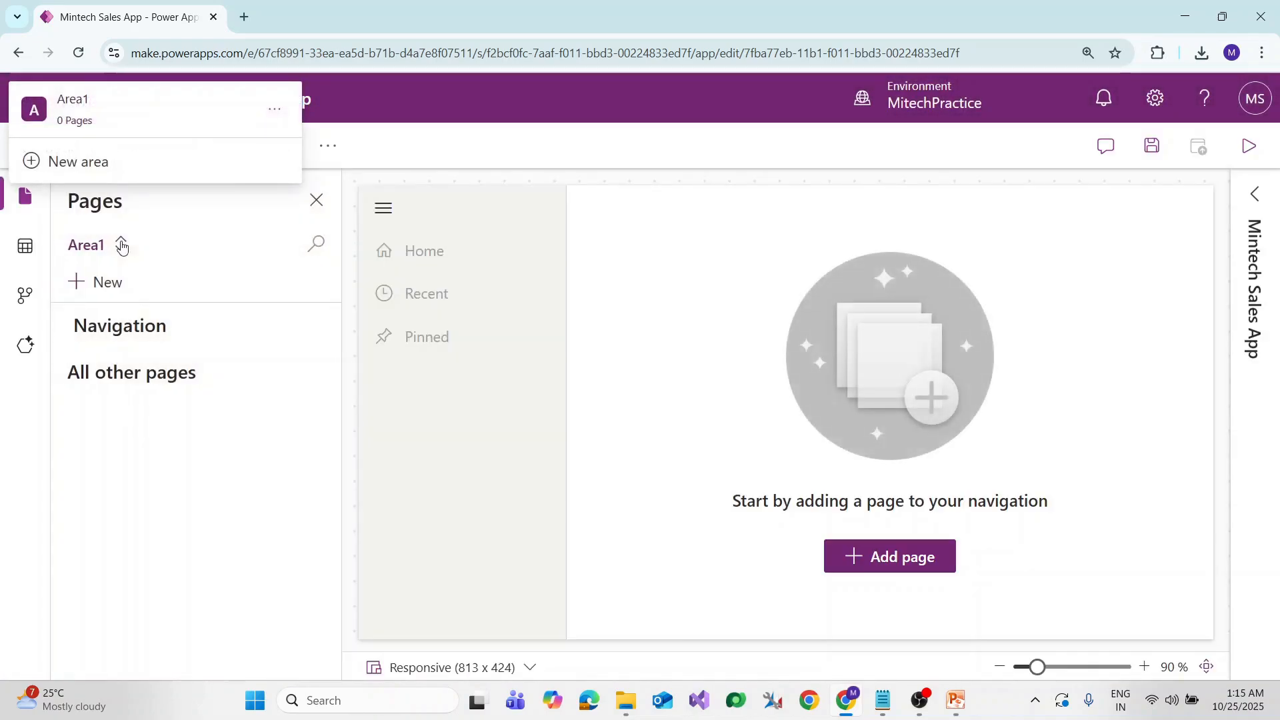
left_click(85, 101)
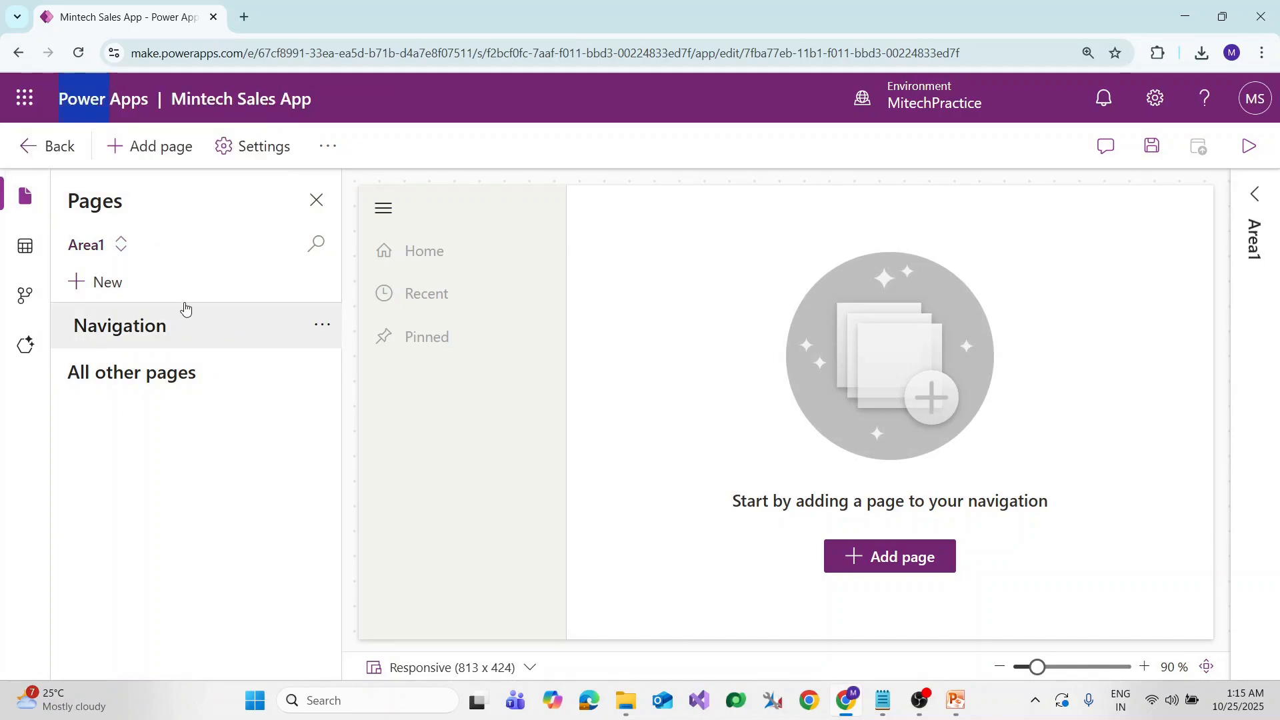
left_click(122, 246)
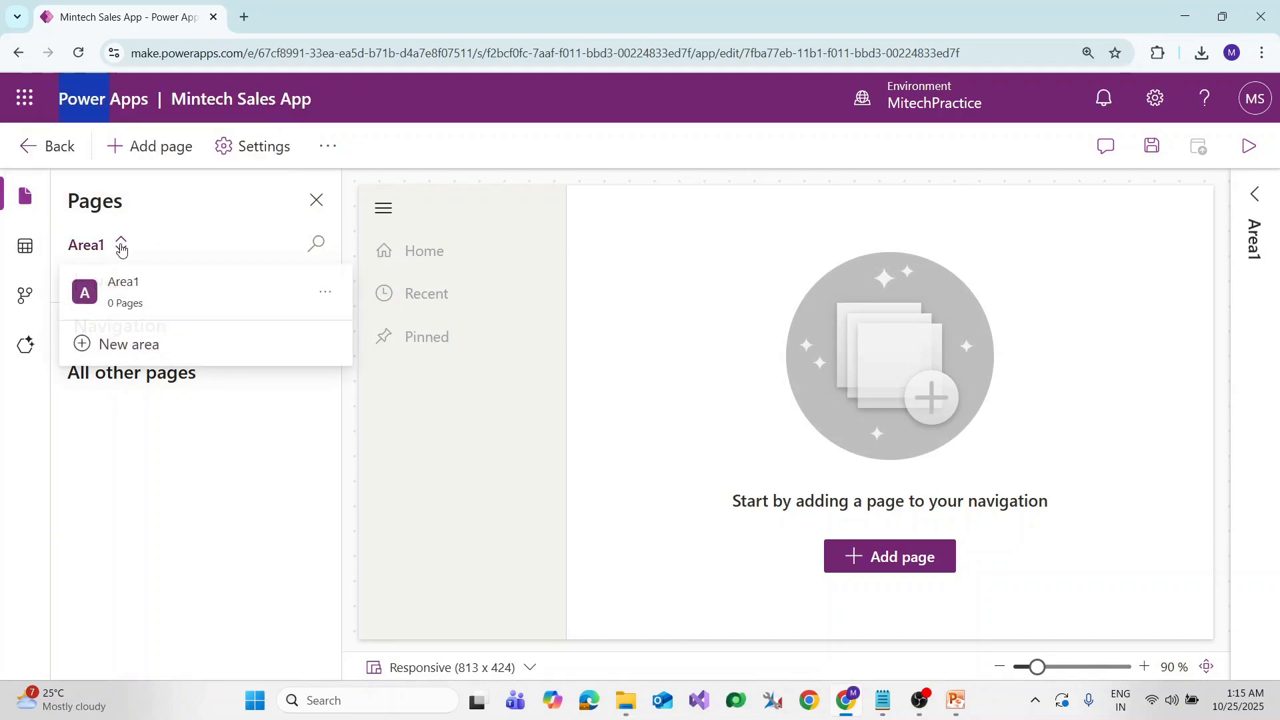
left_click(325, 292)
left_click(332, 328)
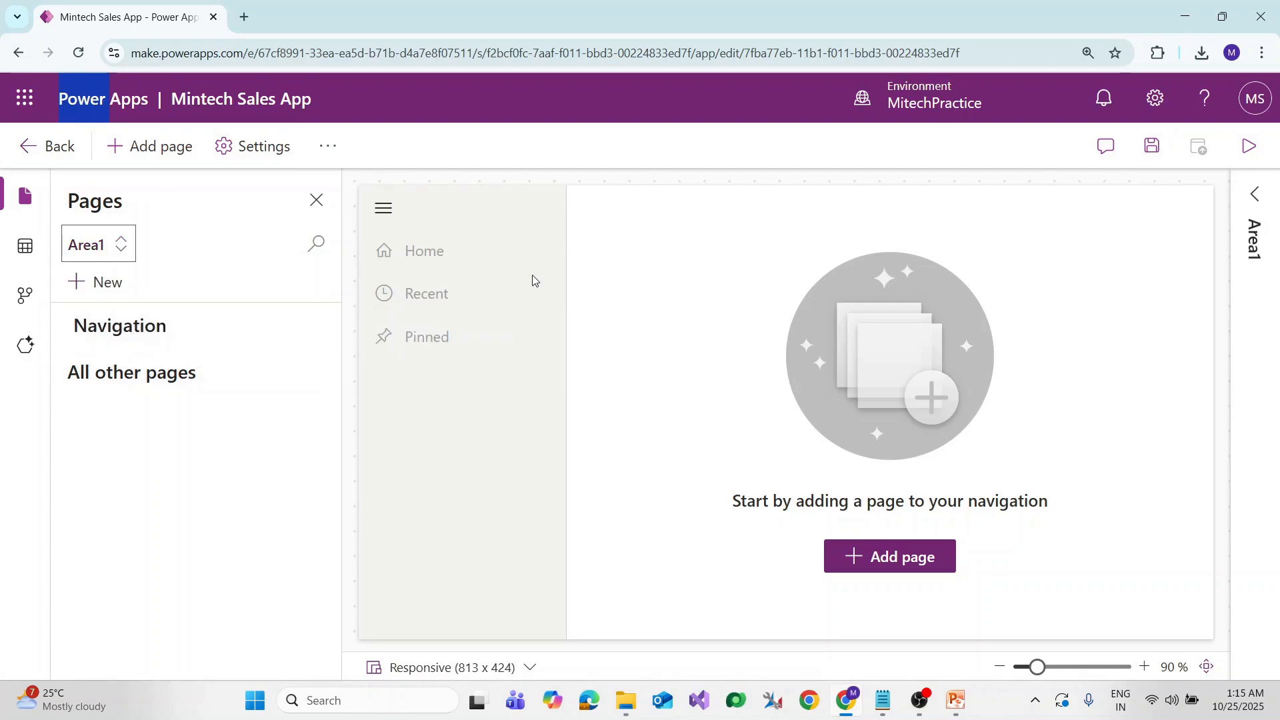
left_click(1254, 195)
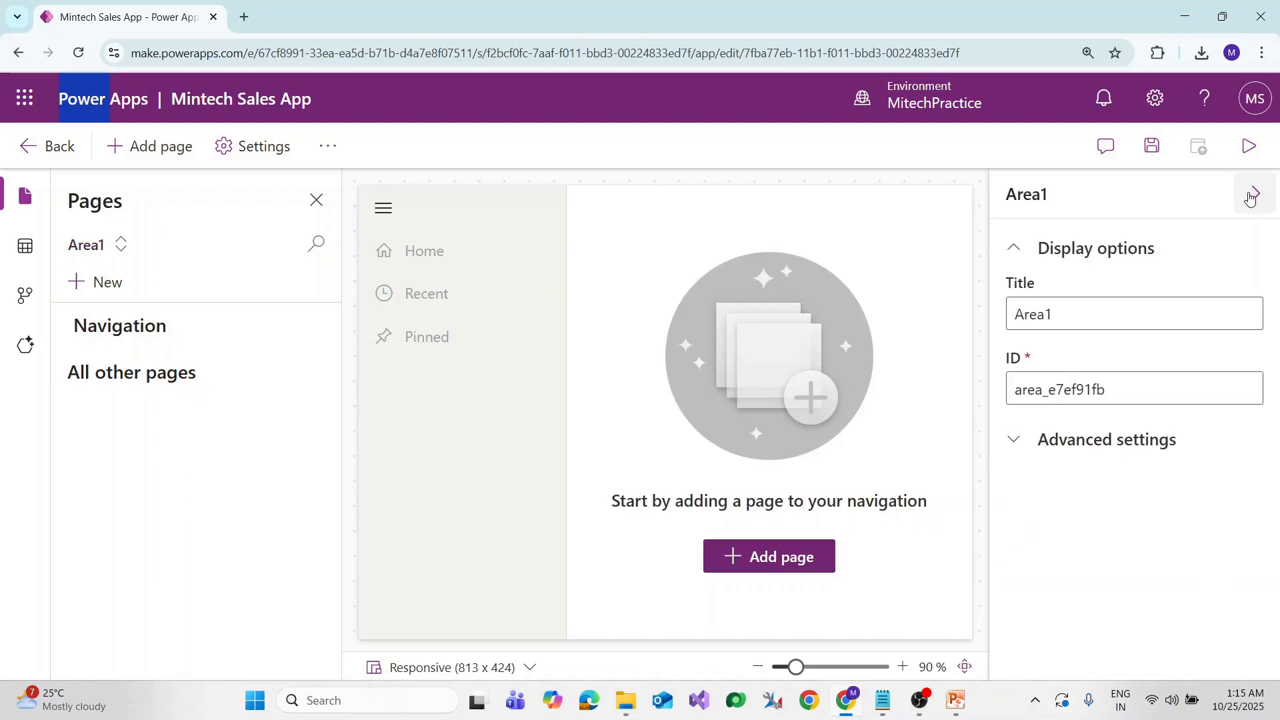
Retitle Area1 'Mintech Sales' with ID area_mintechsales and save the app
triple_click(1094, 313)
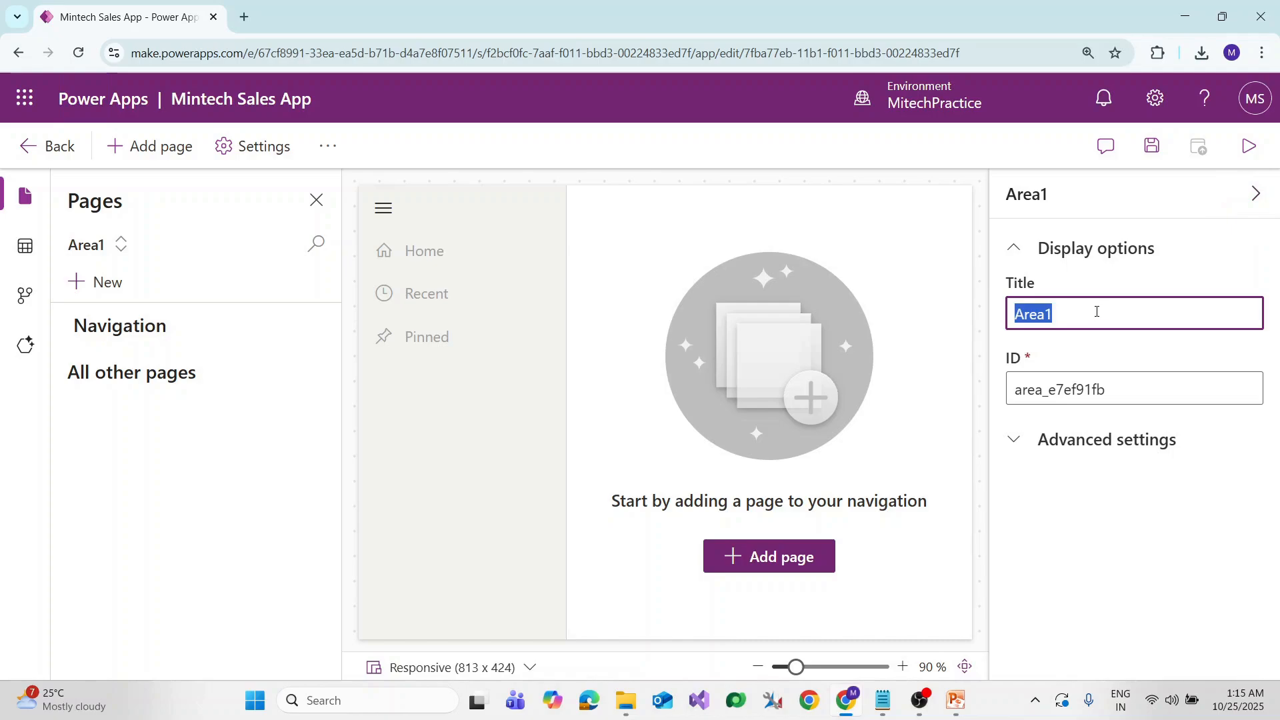
type("Mintech Sale")
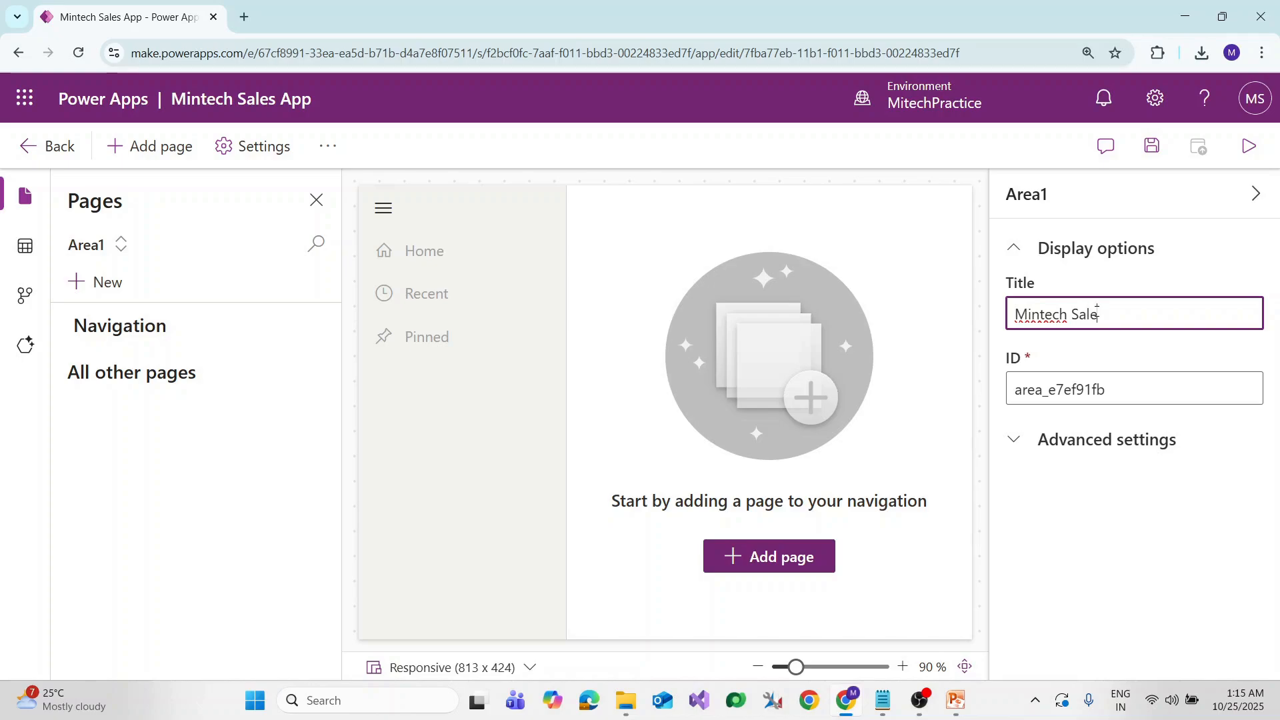
type("s")
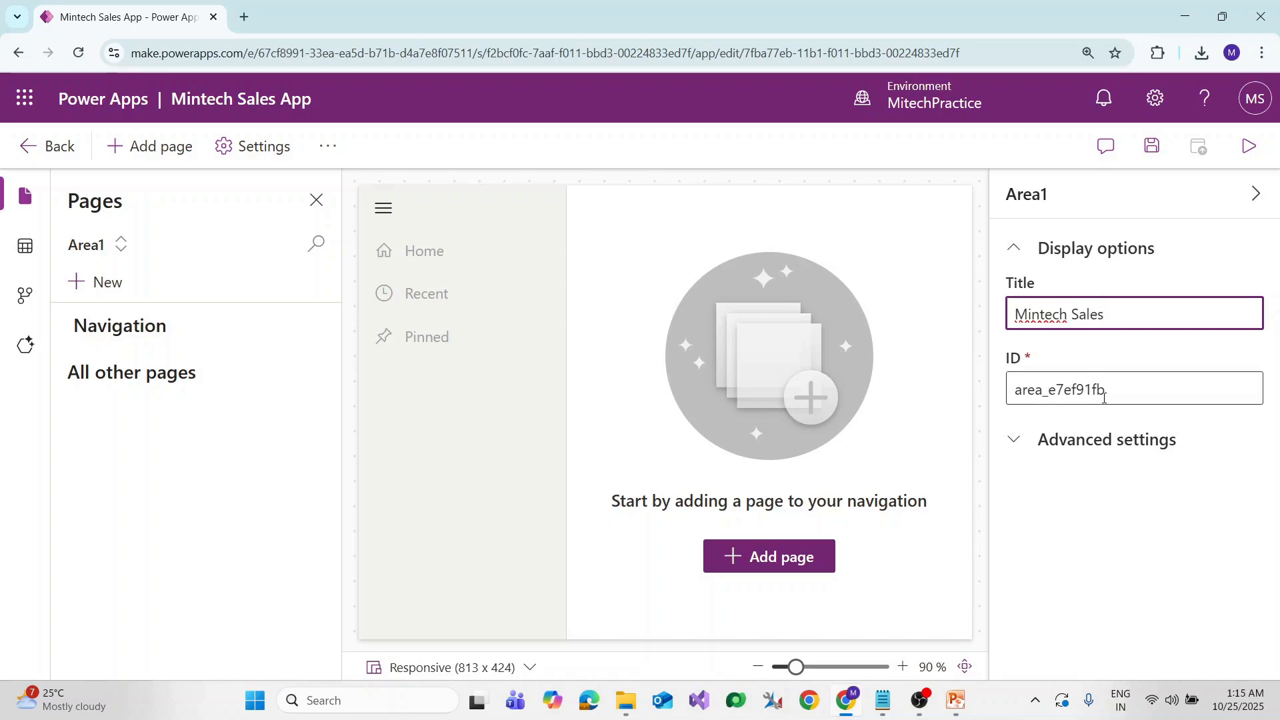
left_click(1017, 441)
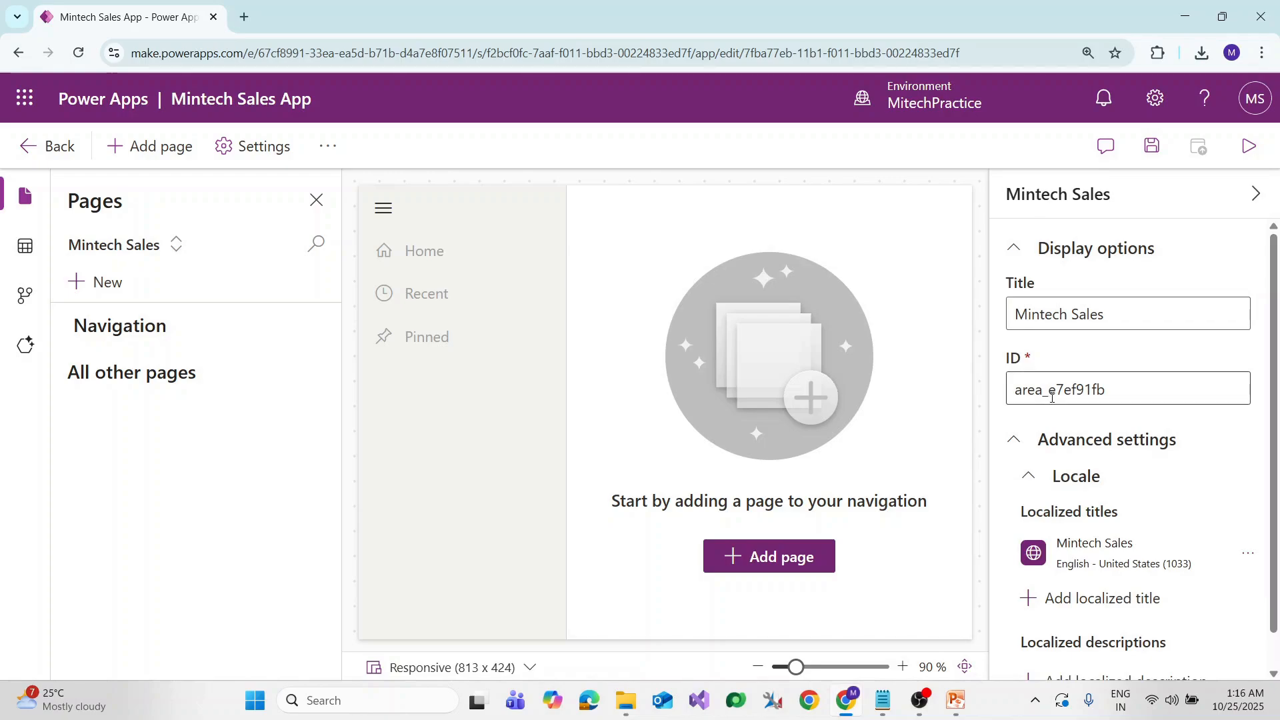
left_click_drag(1052, 394, 1206, 380)
type("m")
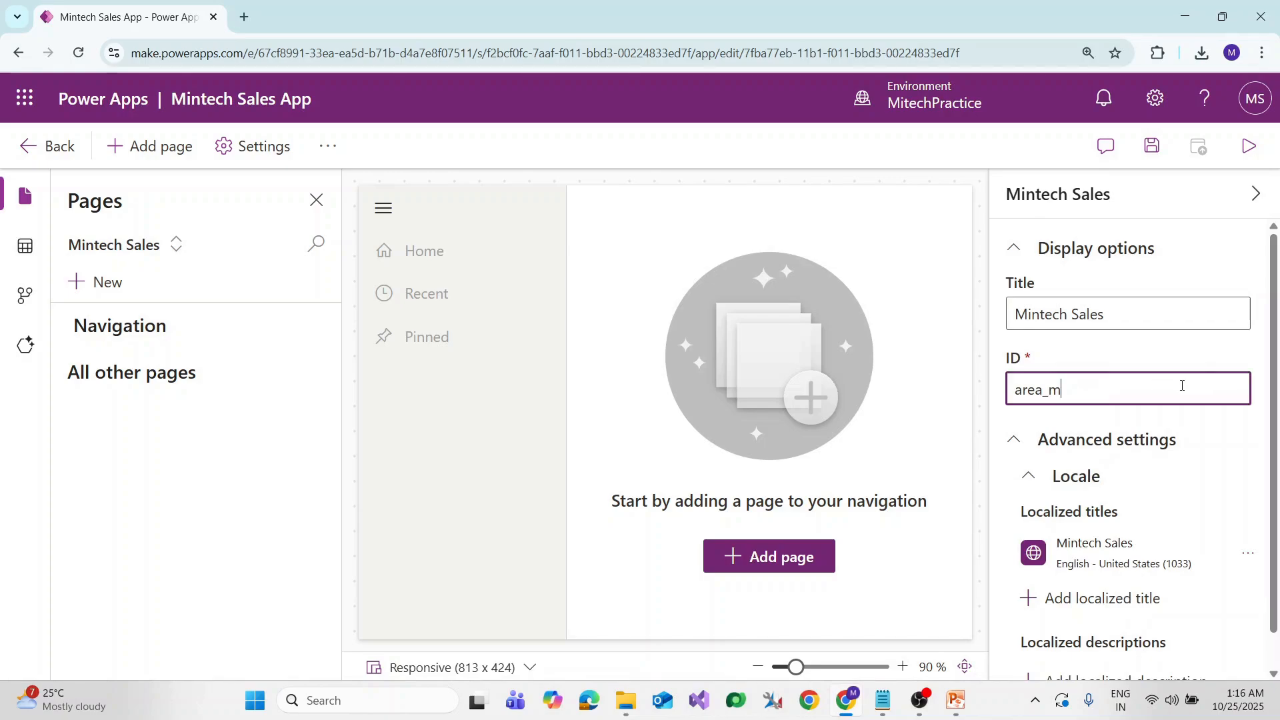
type("intechsales")
scroll(1100, 533, "down", 1)
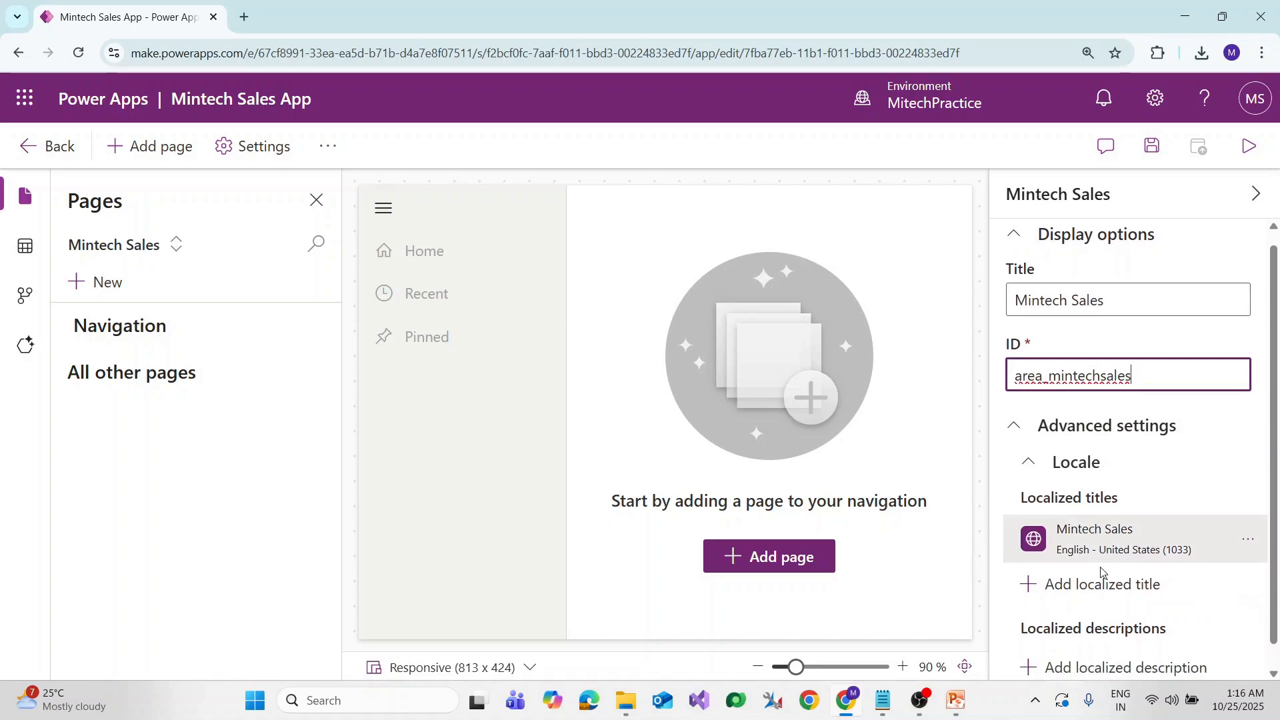
scroll(1104, 501, "up", 1)
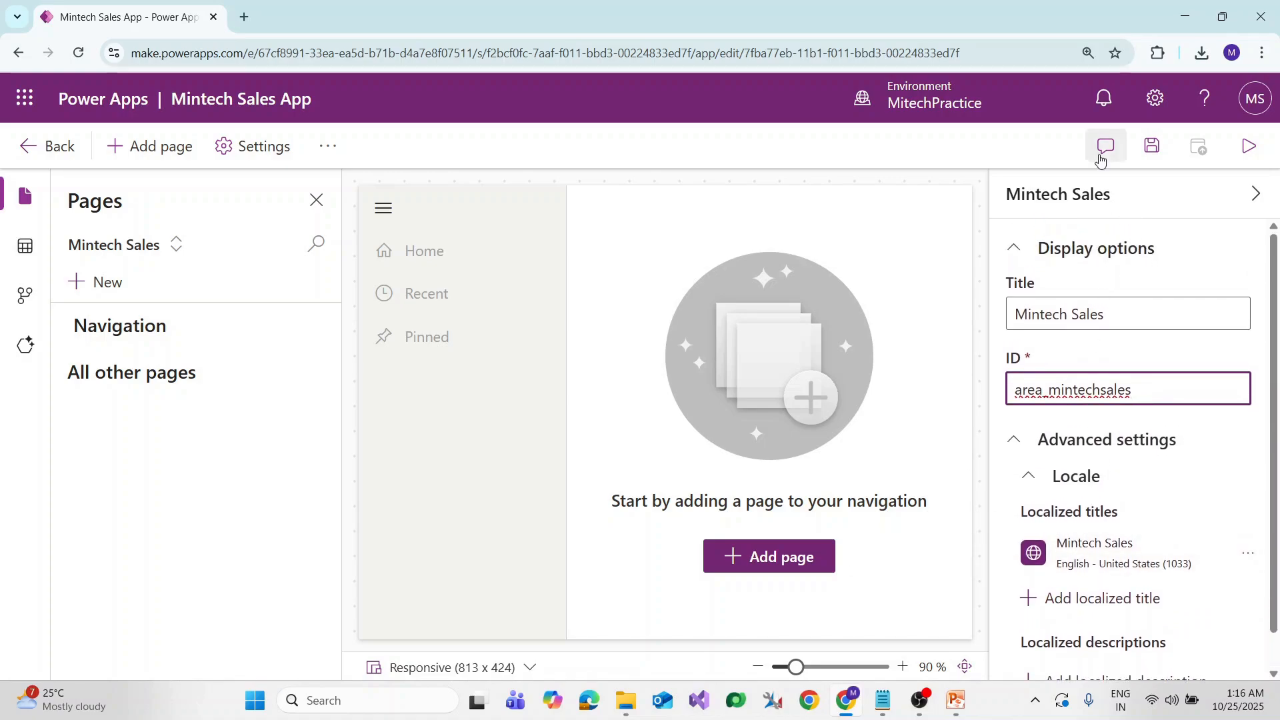
left_click(1154, 147)
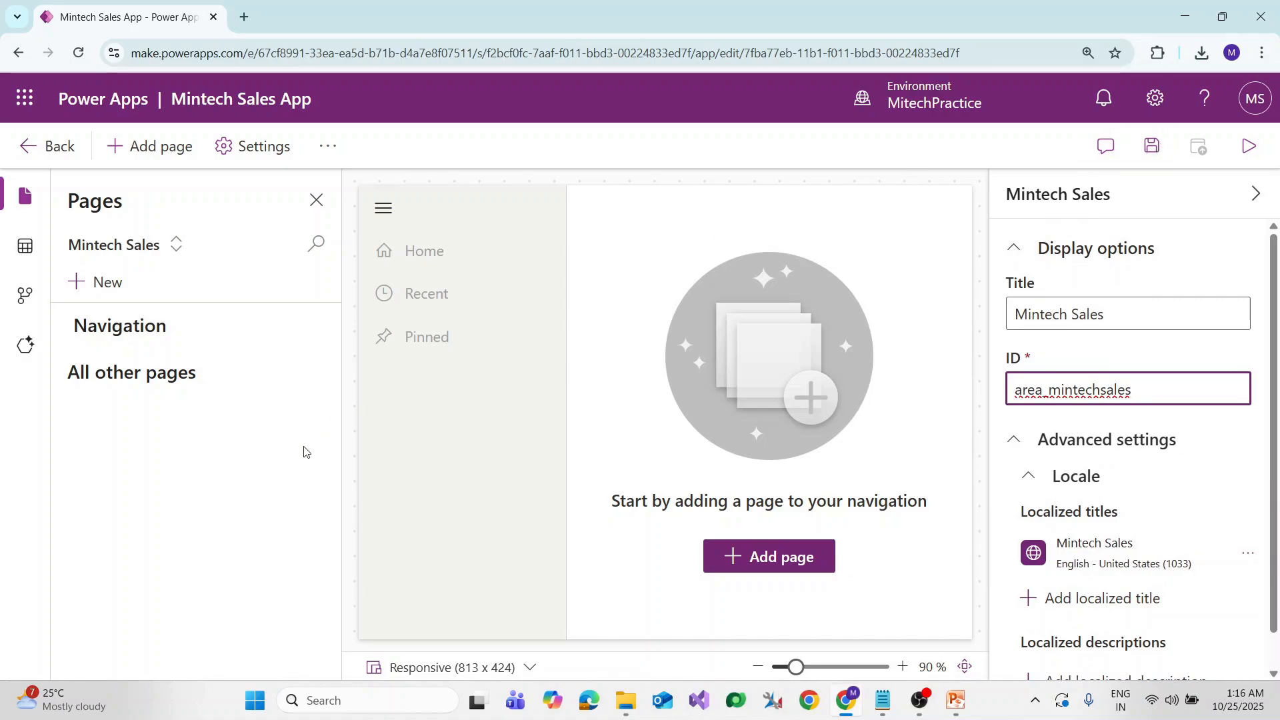
Add a new area to the app's navigation from the area list
left_click(104, 286)
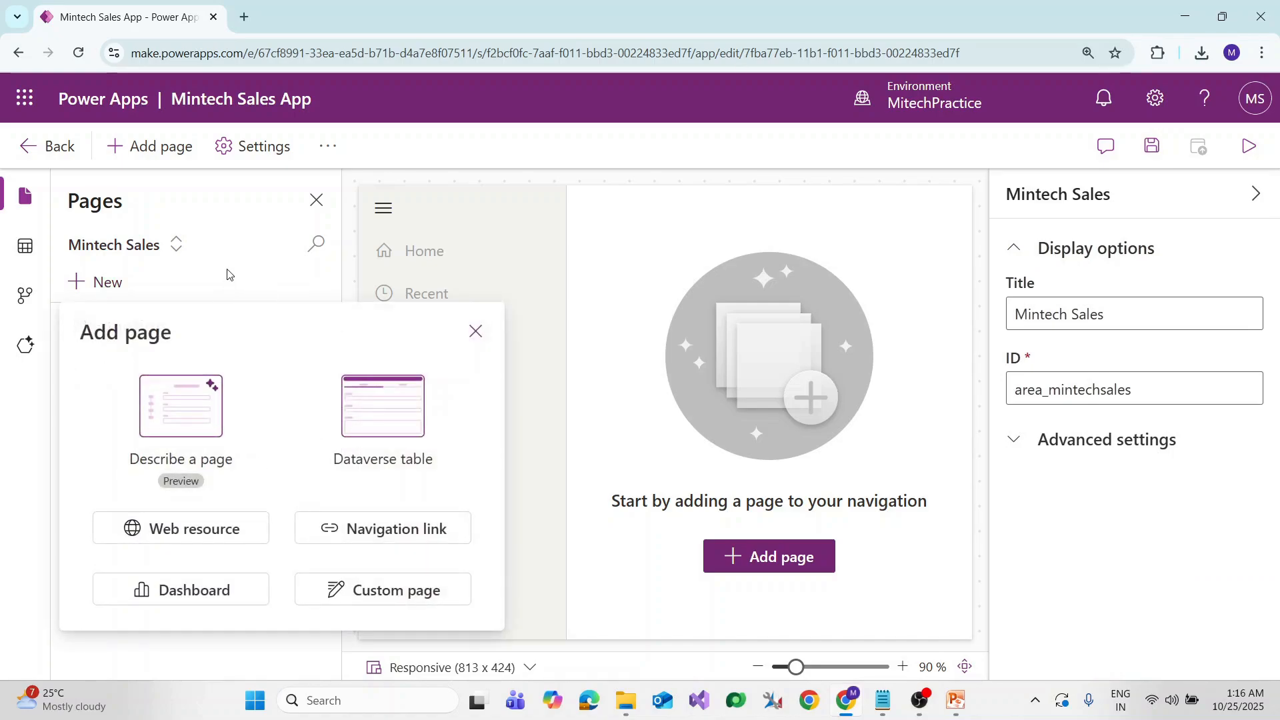
left_click(476, 332)
left_click(177, 246)
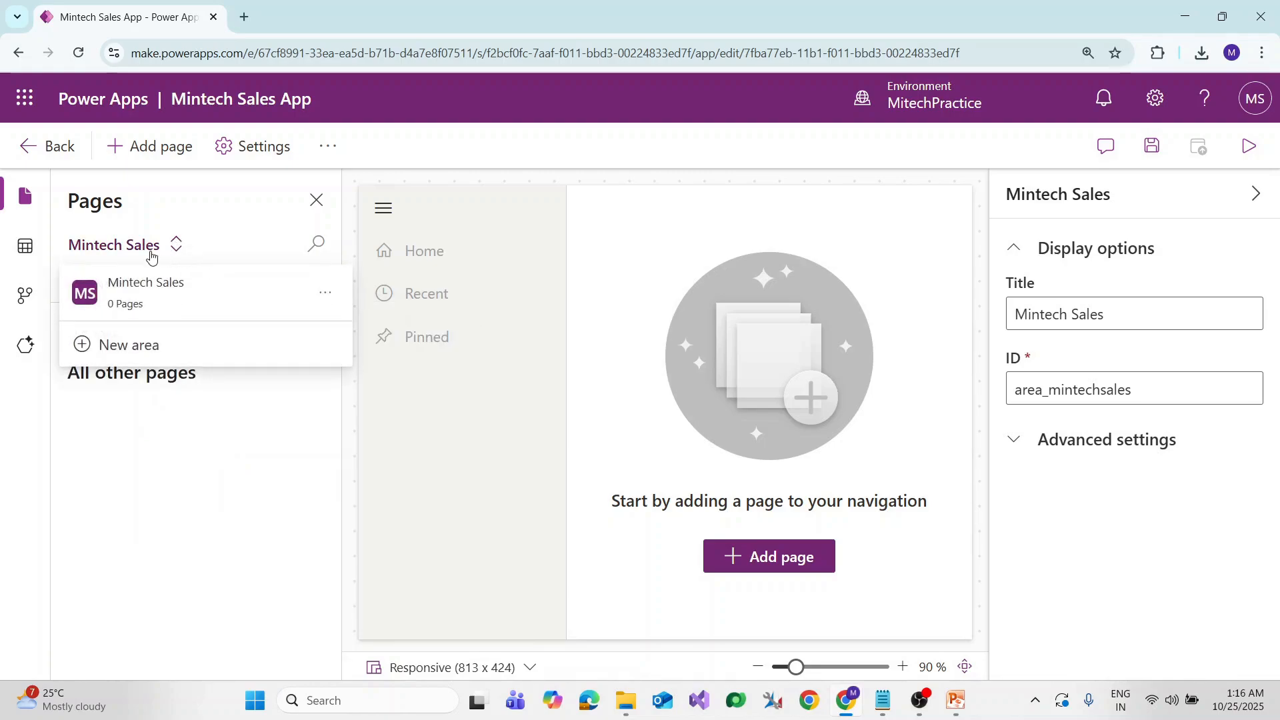
left_click(132, 351)
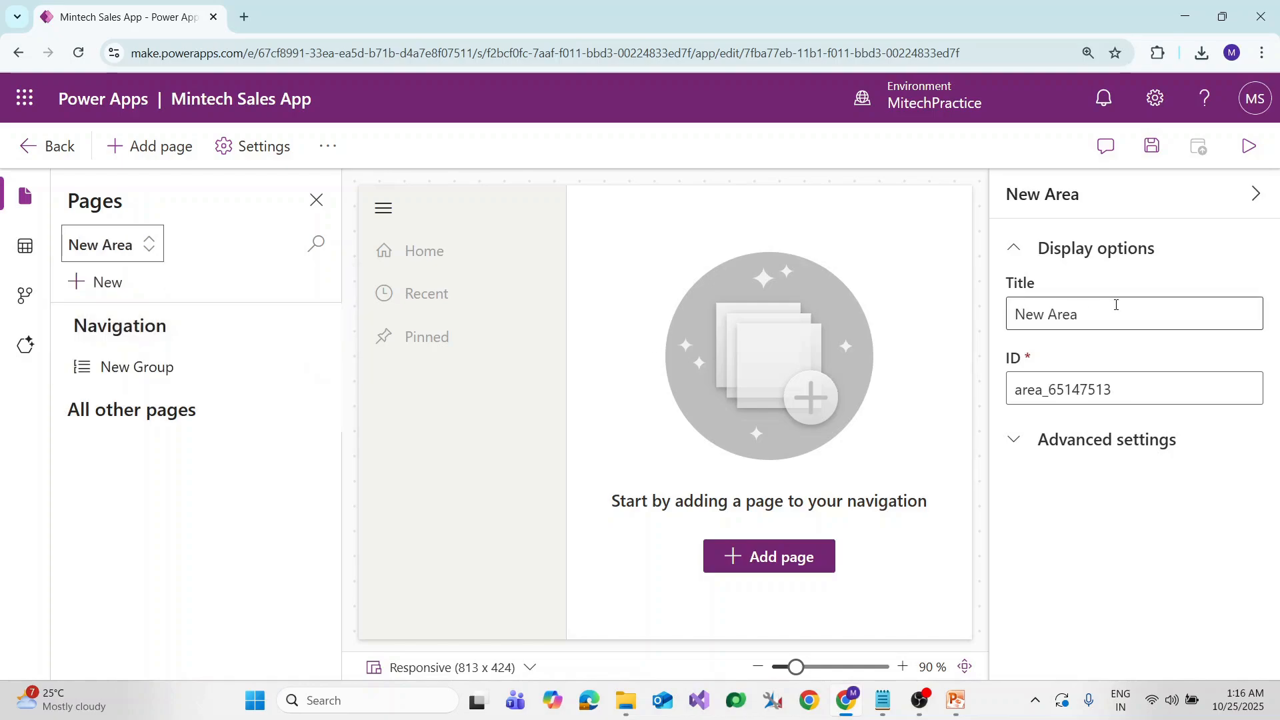
Title the new area 'Mintech Service' with ID area_mintechservice and hide its properties
left_click_drag(1114, 306, 900, 315)
type("Min")
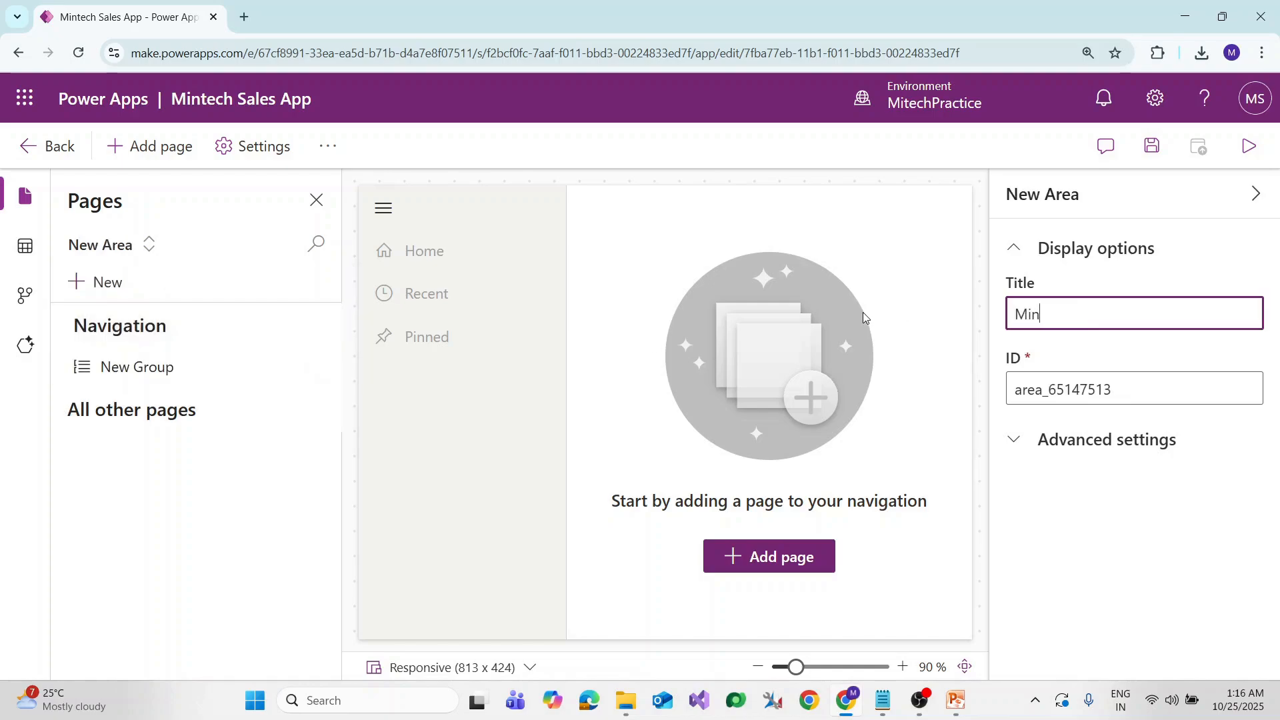
type("tech Service")
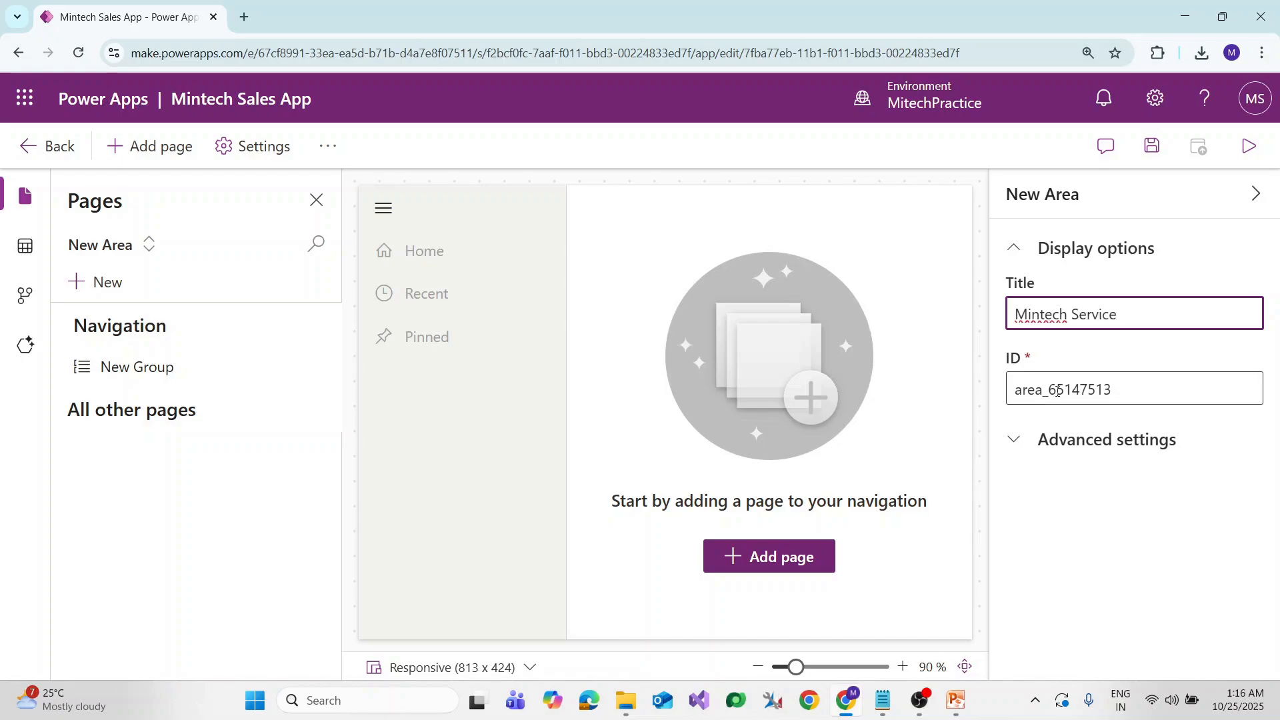
left_click_drag(1050, 390, 1236, 389)
type("m")
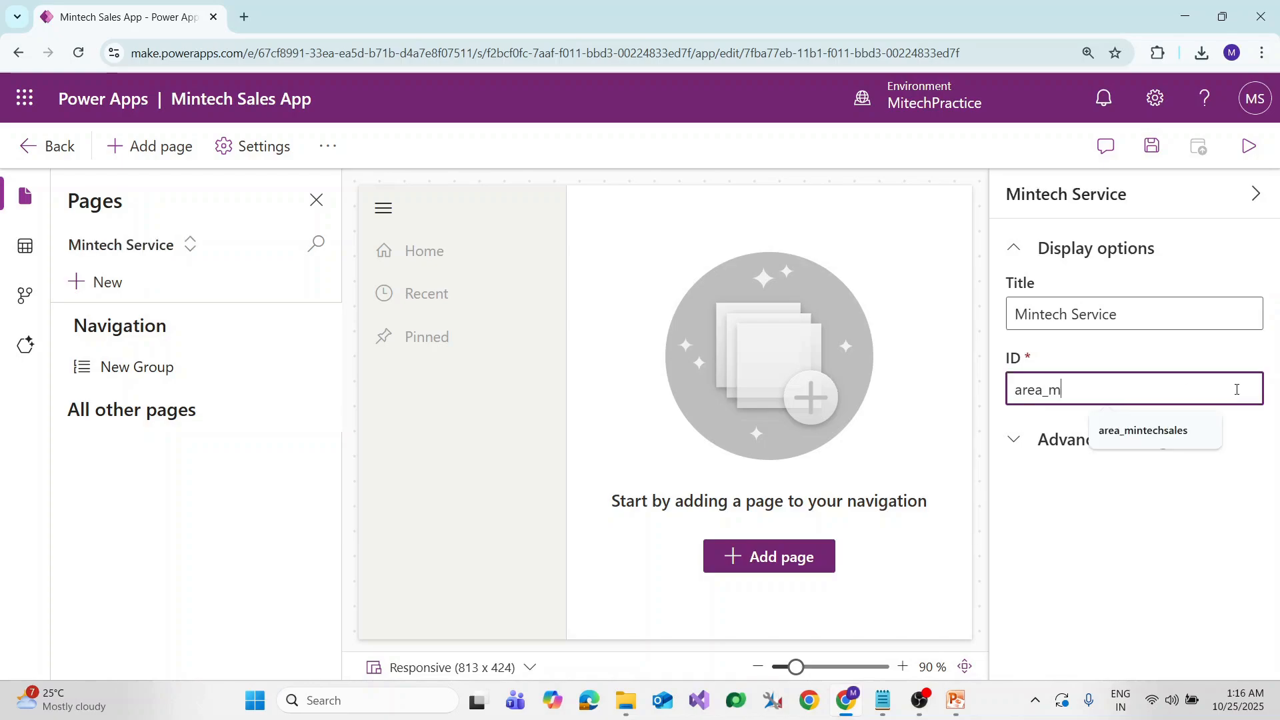
type("intechservice")
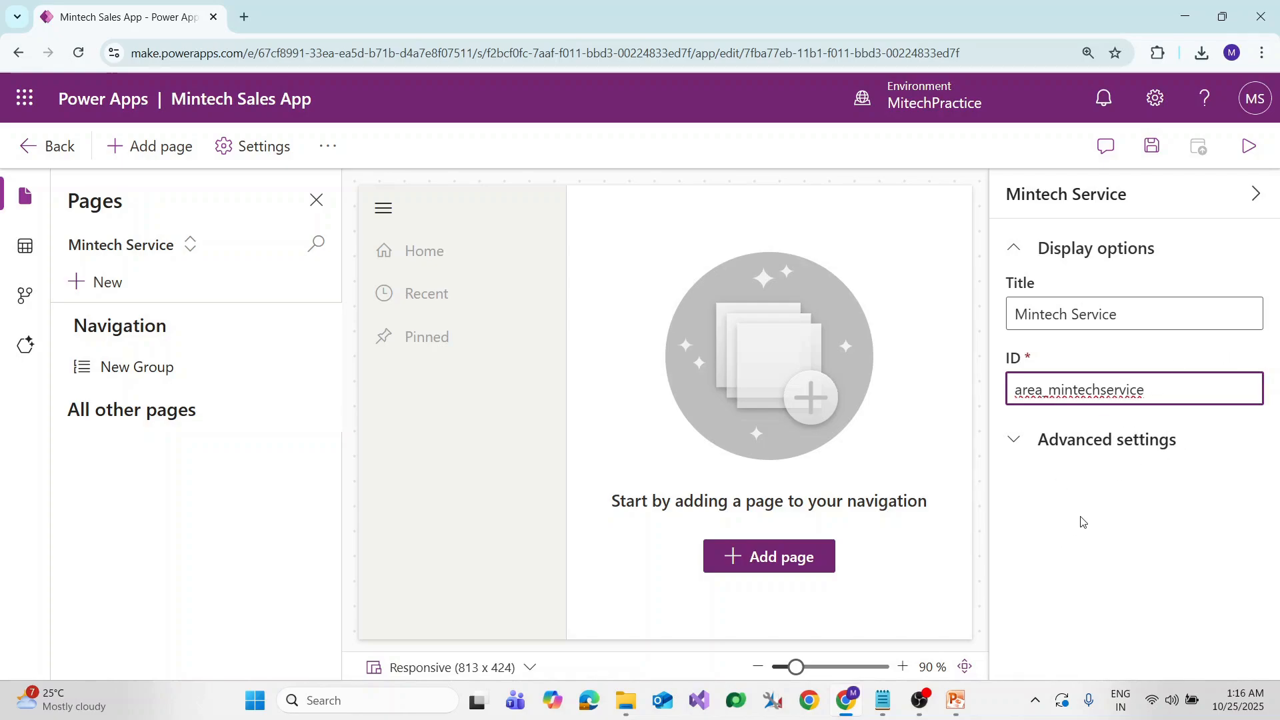
left_click(293, 452)
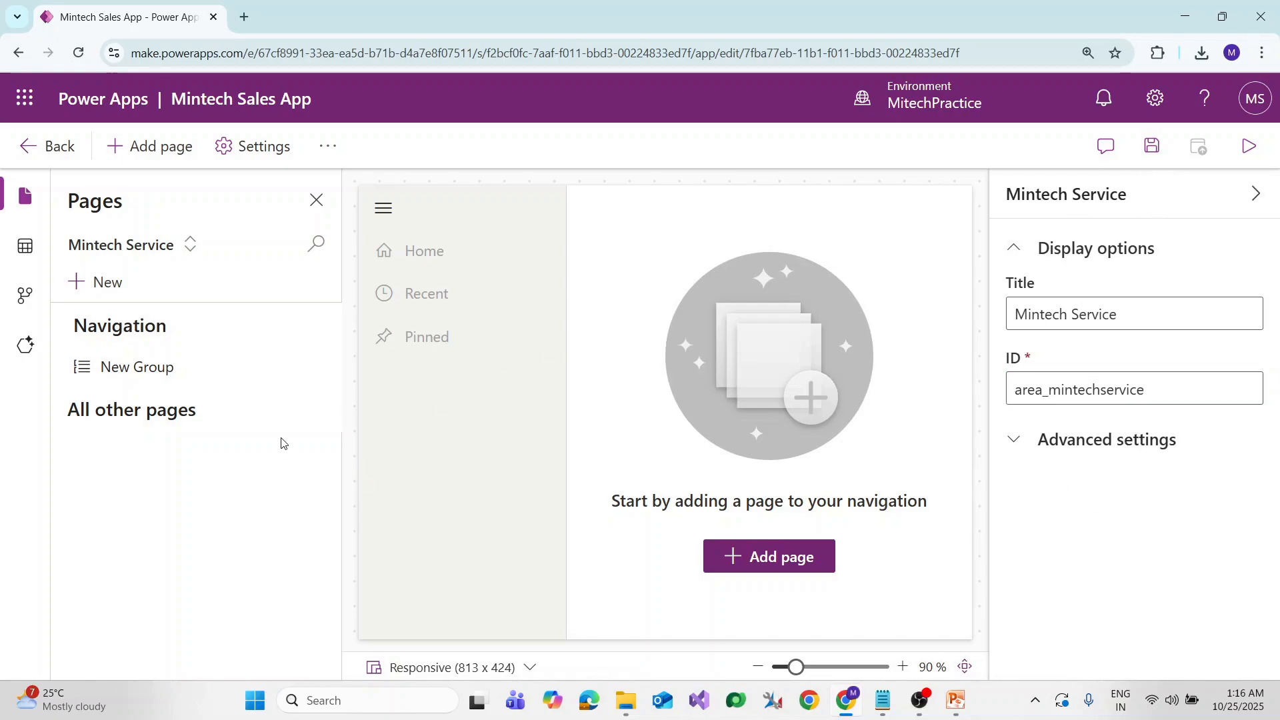
left_click(1014, 445)
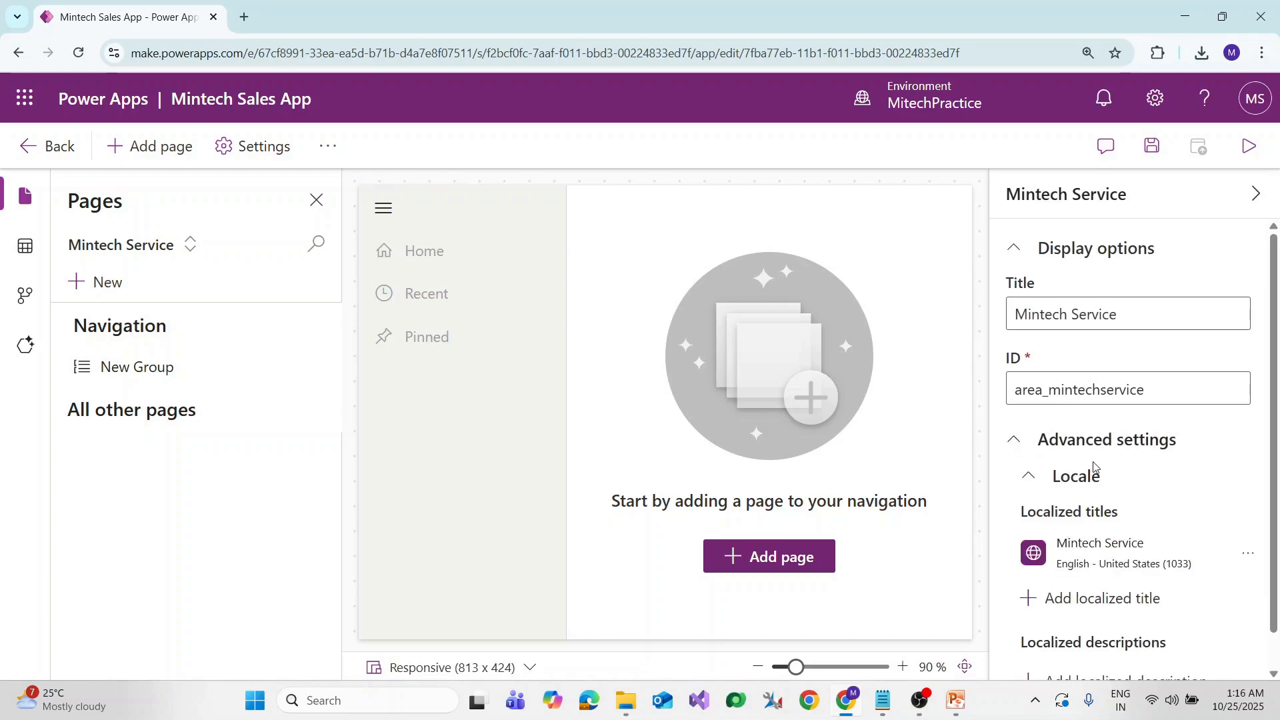
scroll(1063, 478, "down", 1)
scroll(1171, 617, "up", 1)
left_click(190, 244)
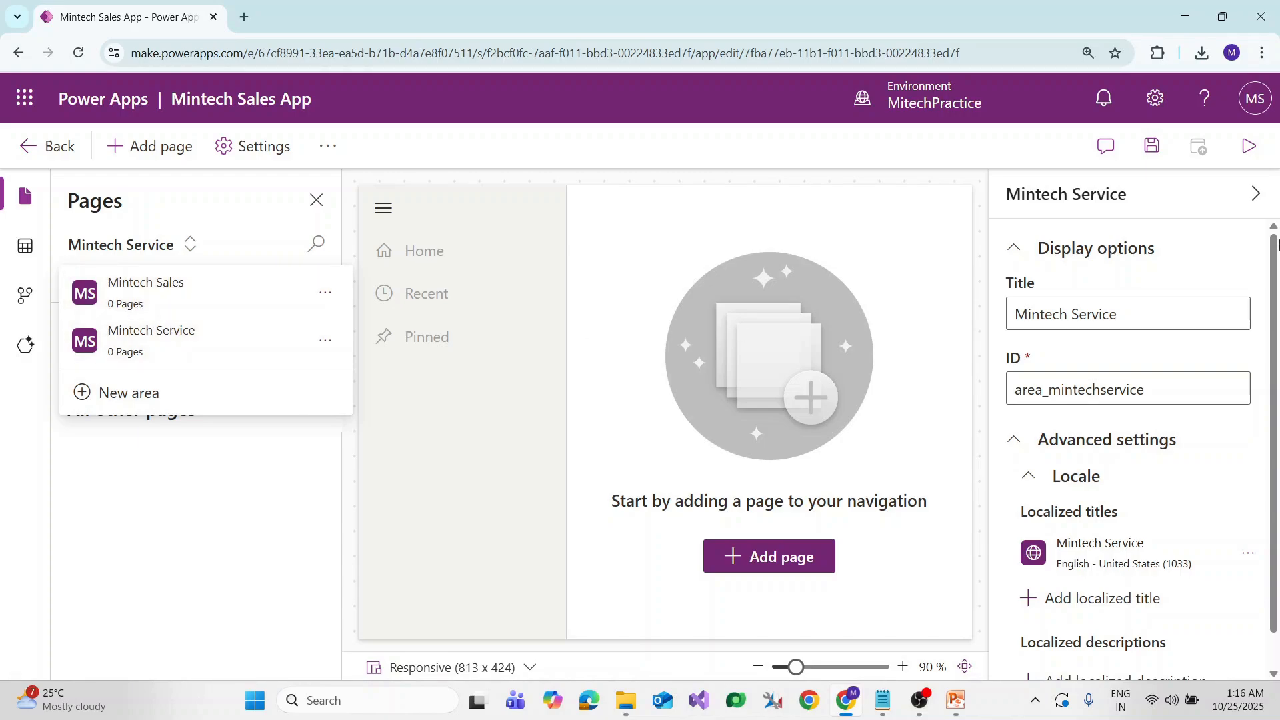
left_click(1256, 194)
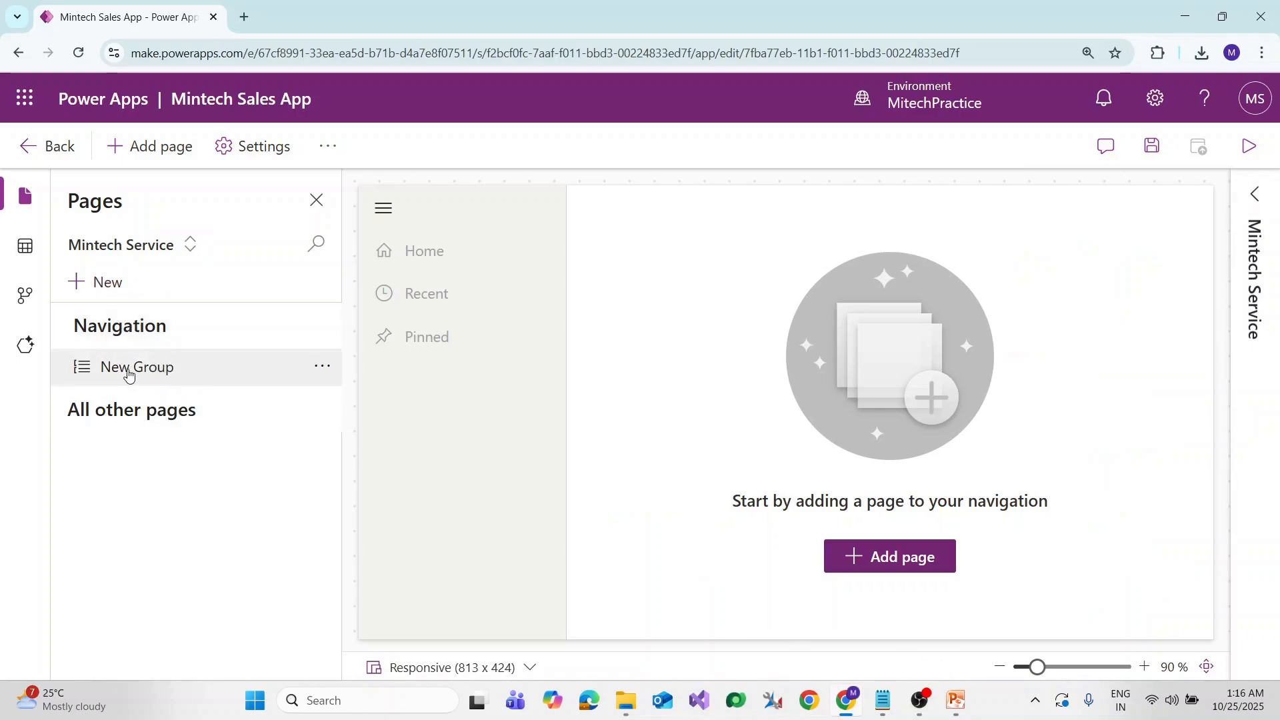
Retitle New Group as 'Customers' with ID group_customers
left_click(127, 370)
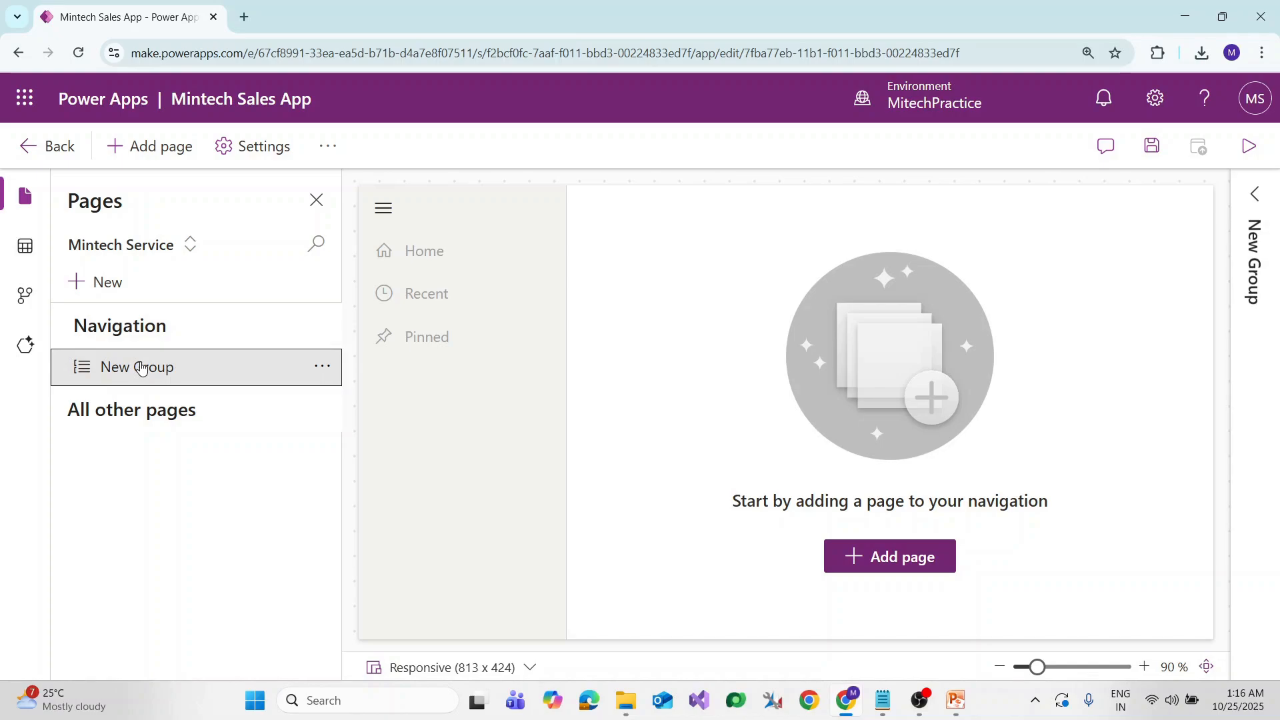
left_click(1256, 194)
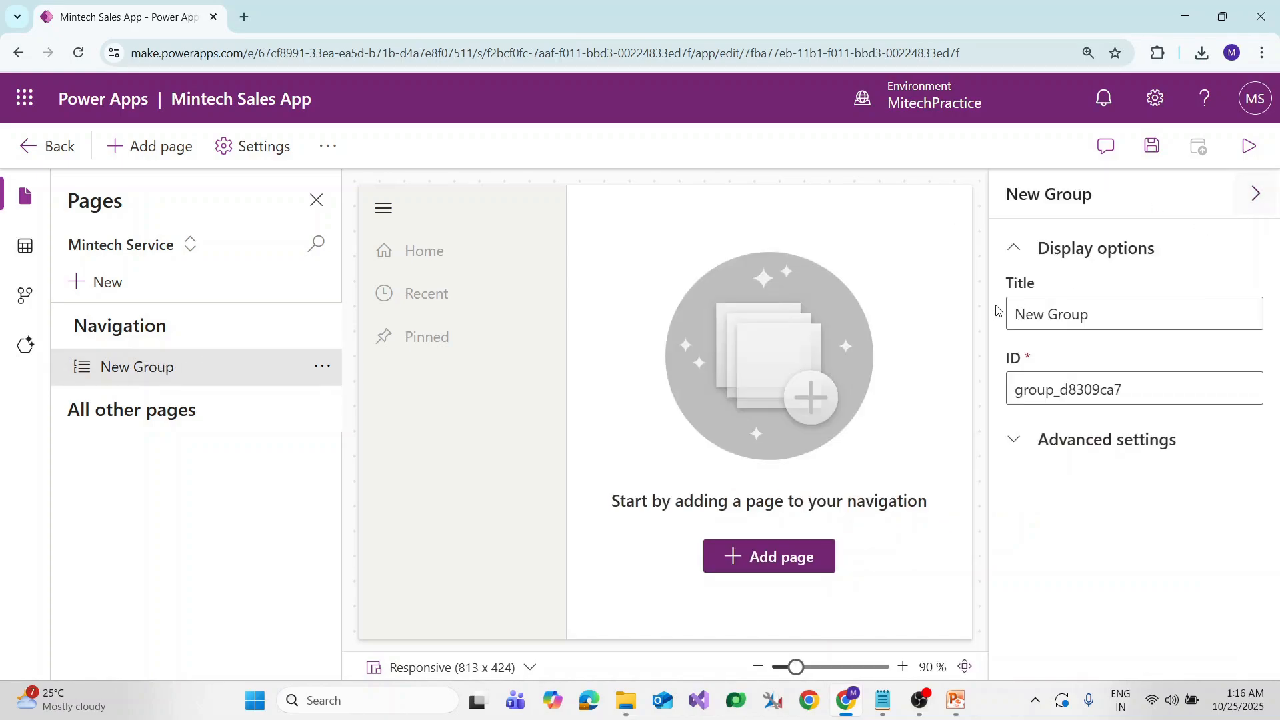
left_click_drag(1108, 311, 950, 316)
type("Customers")
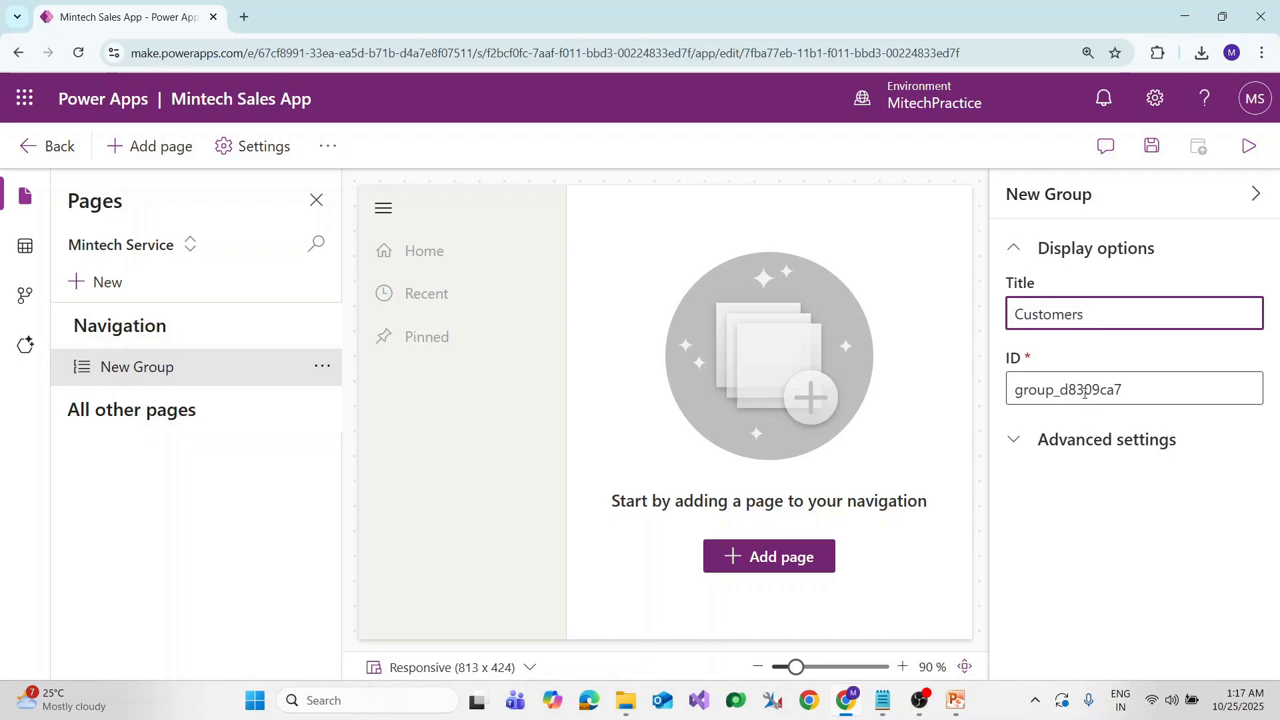
left_click_drag(1063, 390, 1218, 399)
type("c")
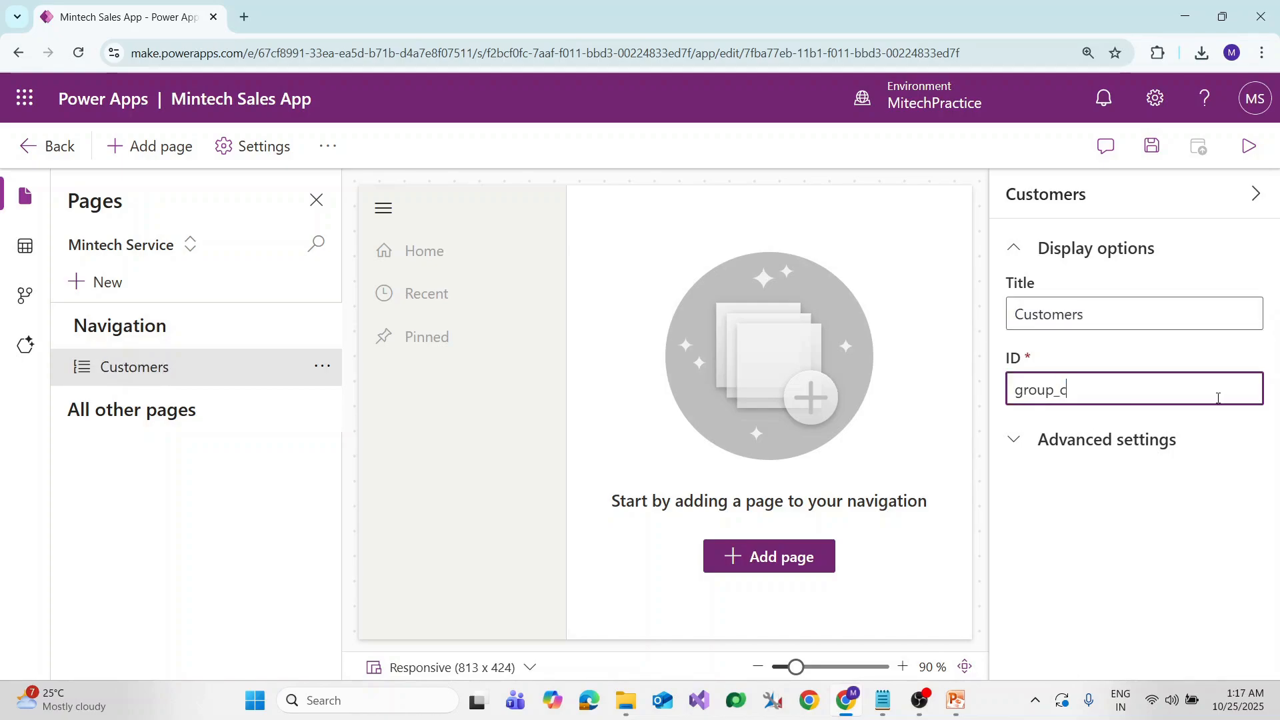
type("ustomers")
left_click(1044, 520)
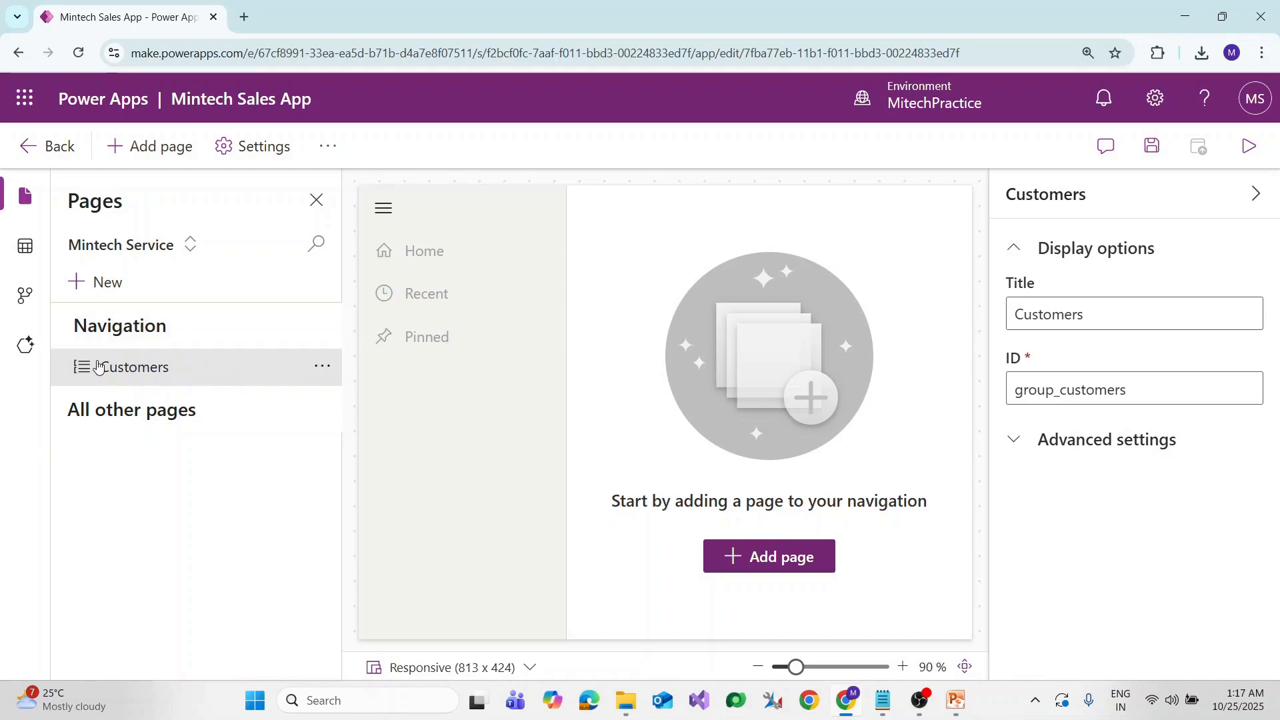
left_click(320, 326)
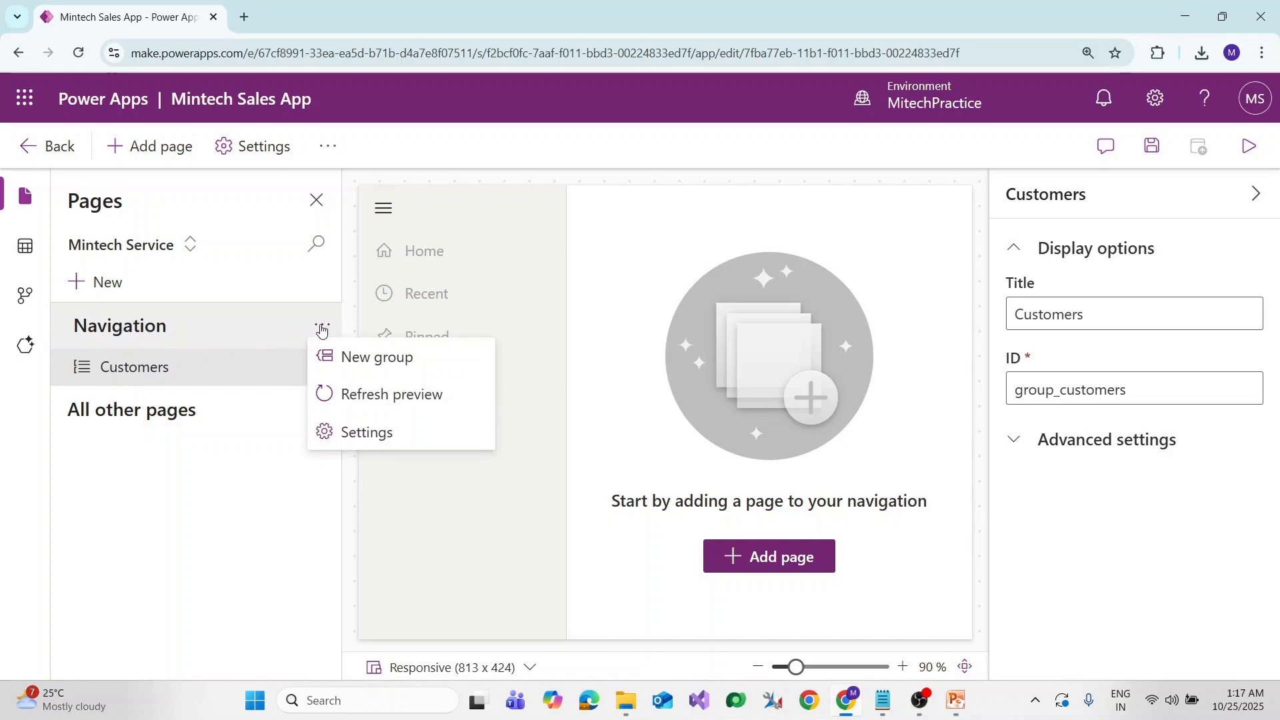
Add a second group titled 'Mintech App' with ID group_mintechapp
left_click(360, 357)
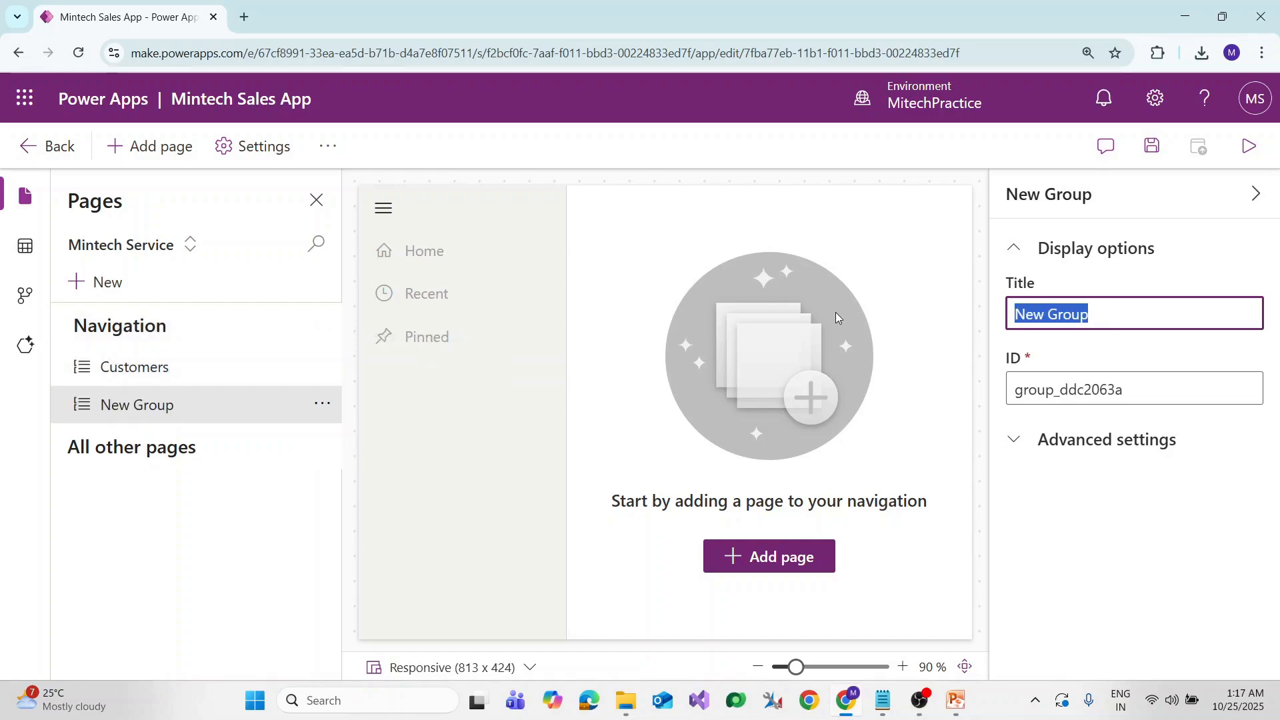
type("Mintech")
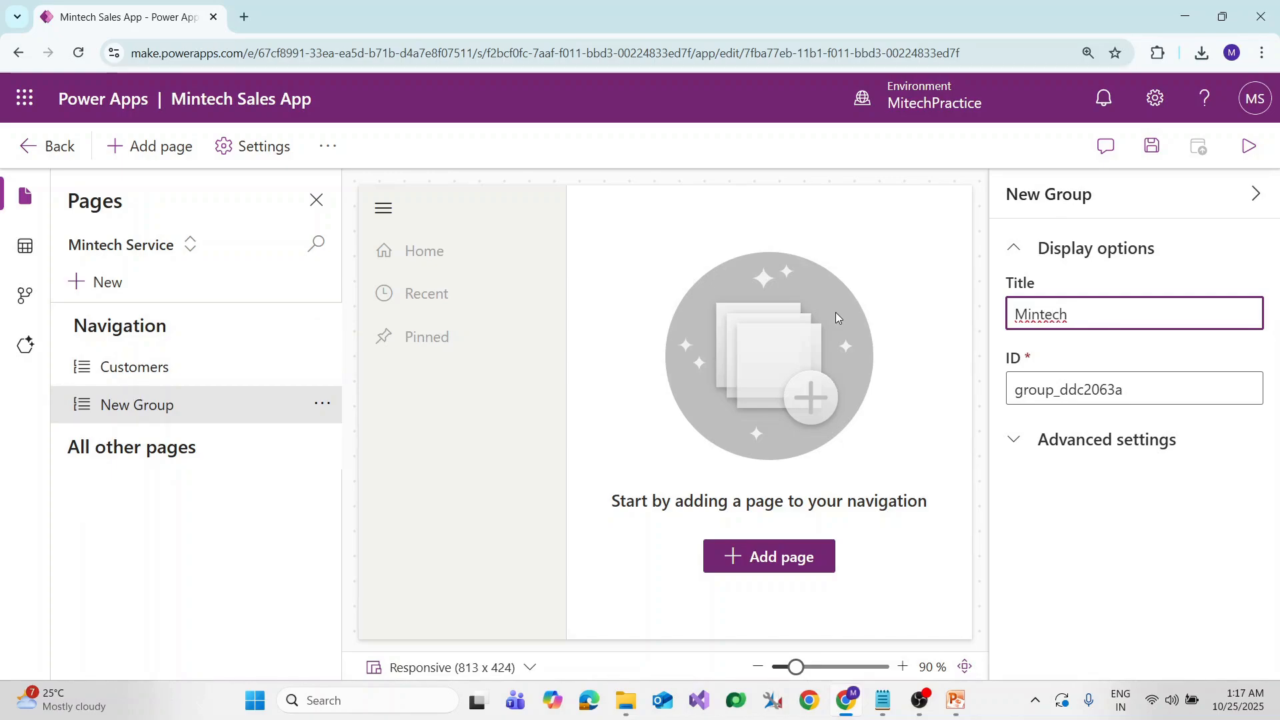
type(" Tabl")
key("BackSpace")
left_click_drag(1061, 390, 1278, 411)
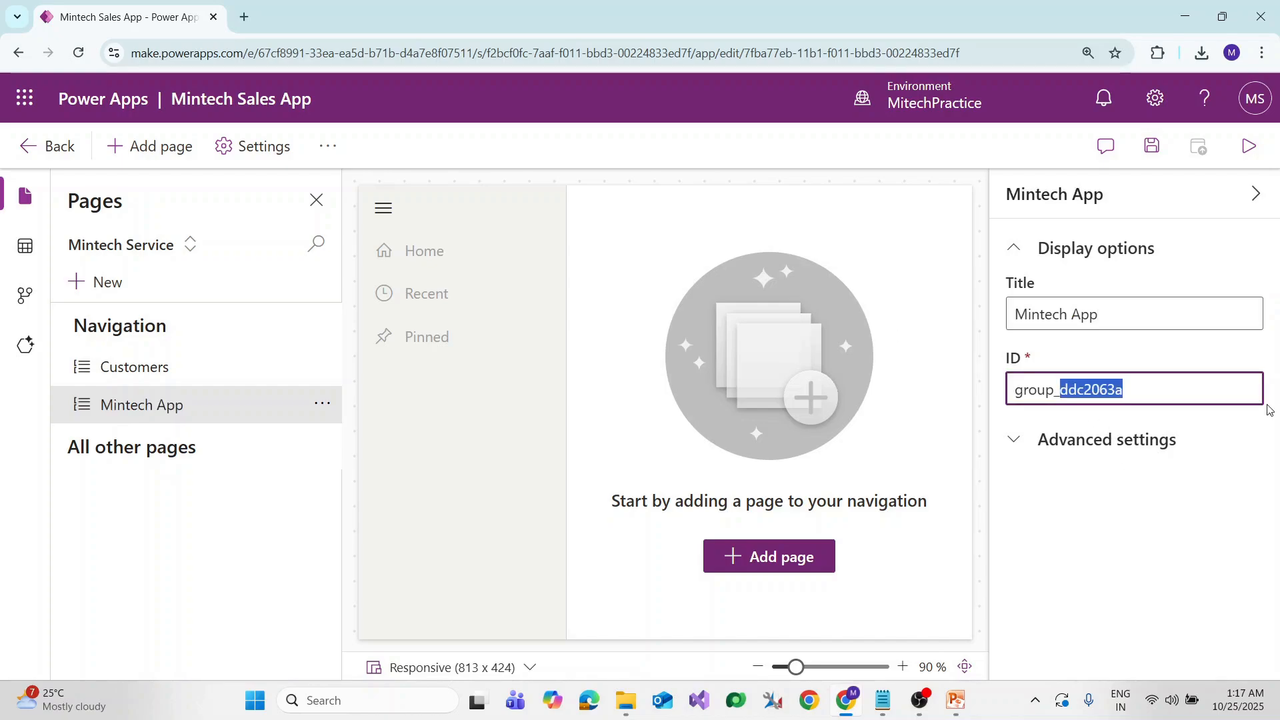
type("mintechapp")
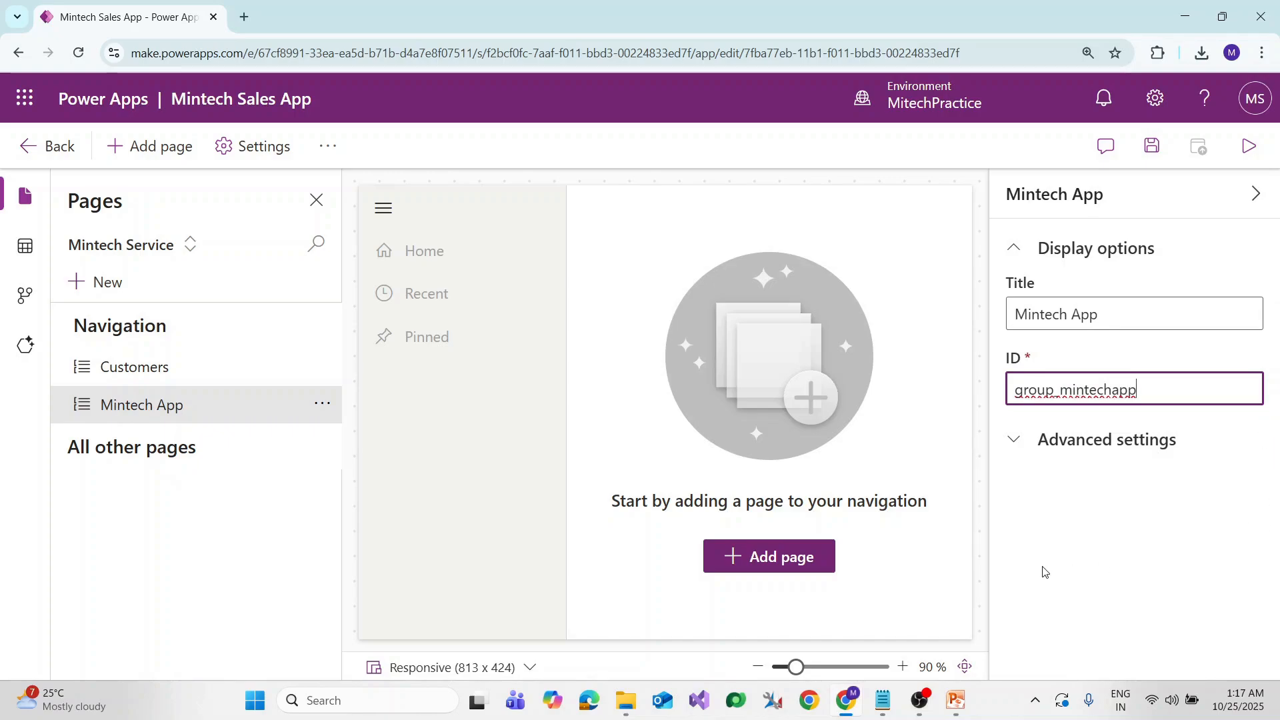
left_click(104, 569)
left_click(183, 247)
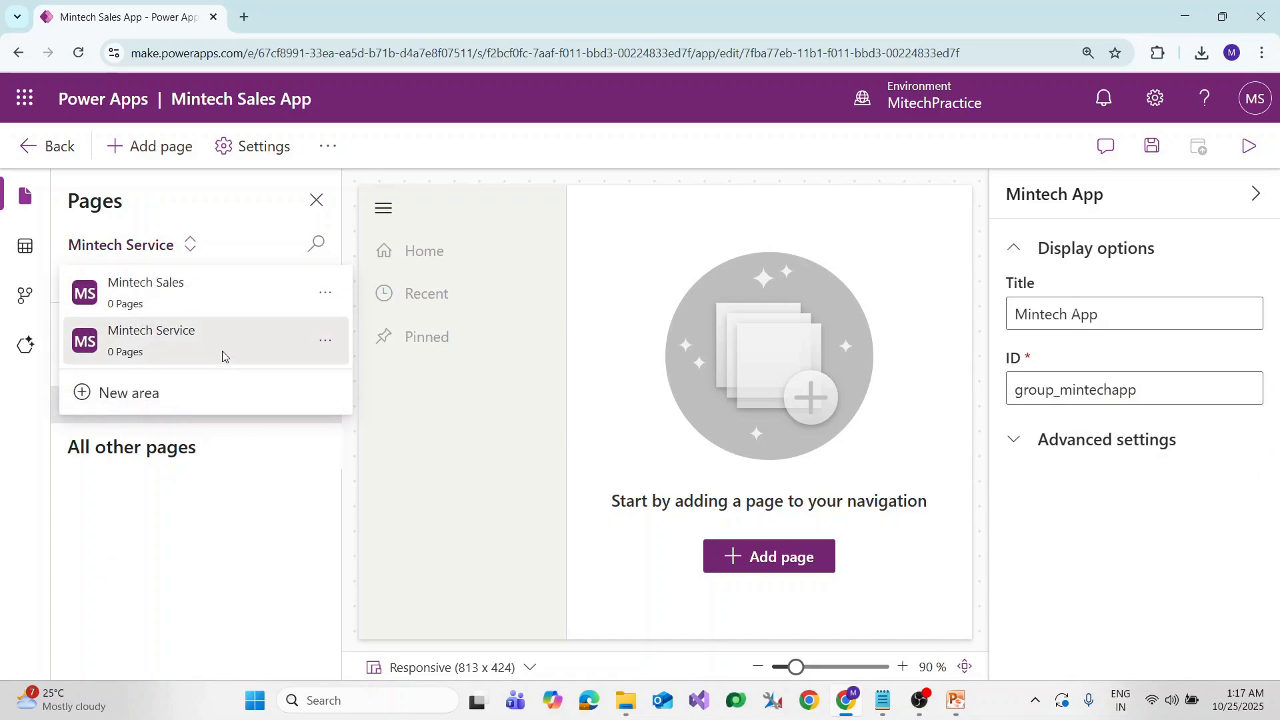
Select the Customers group and bring up its options menu with New page
left_click(325, 293)
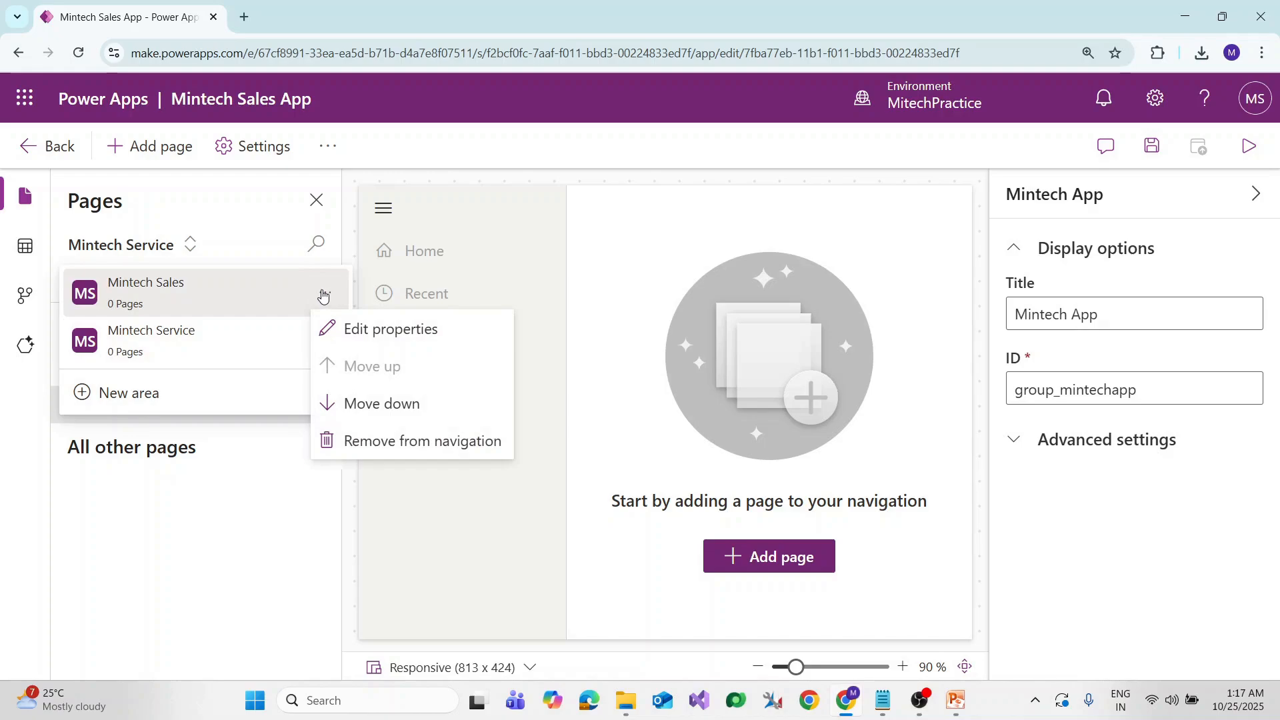
left_click(223, 514)
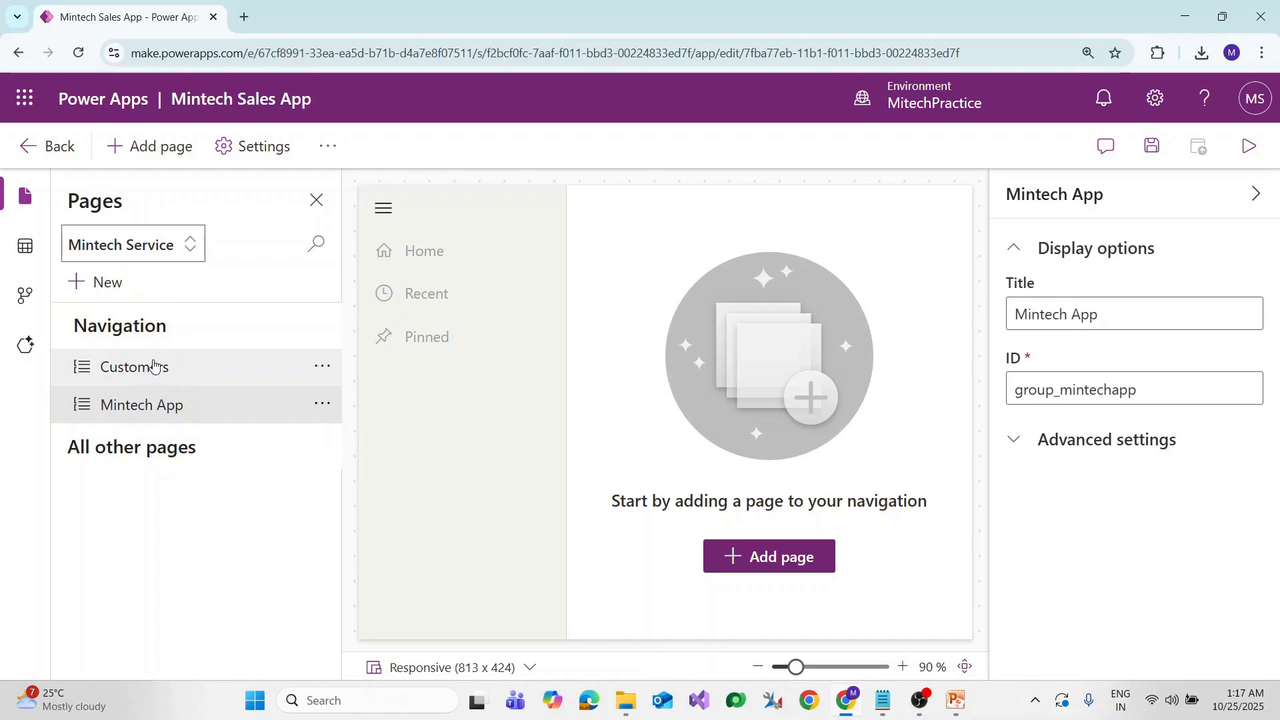
left_click(182, 376)
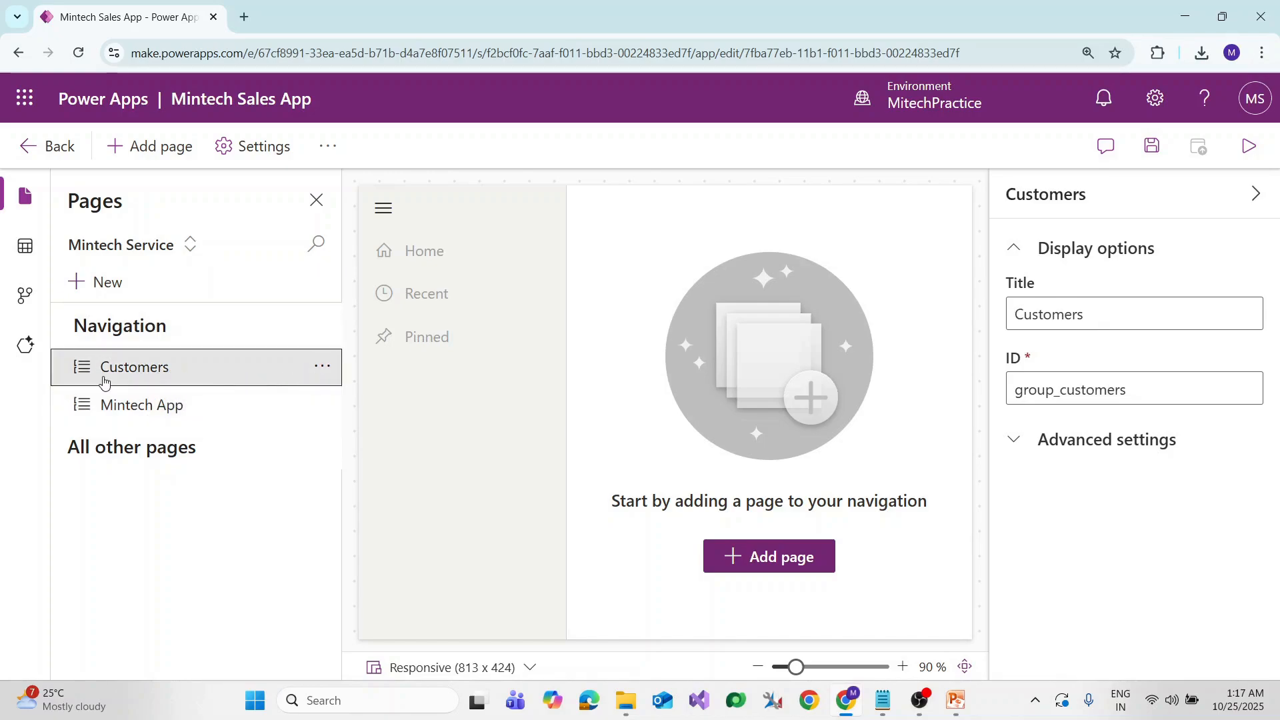
key("alt+Tab")
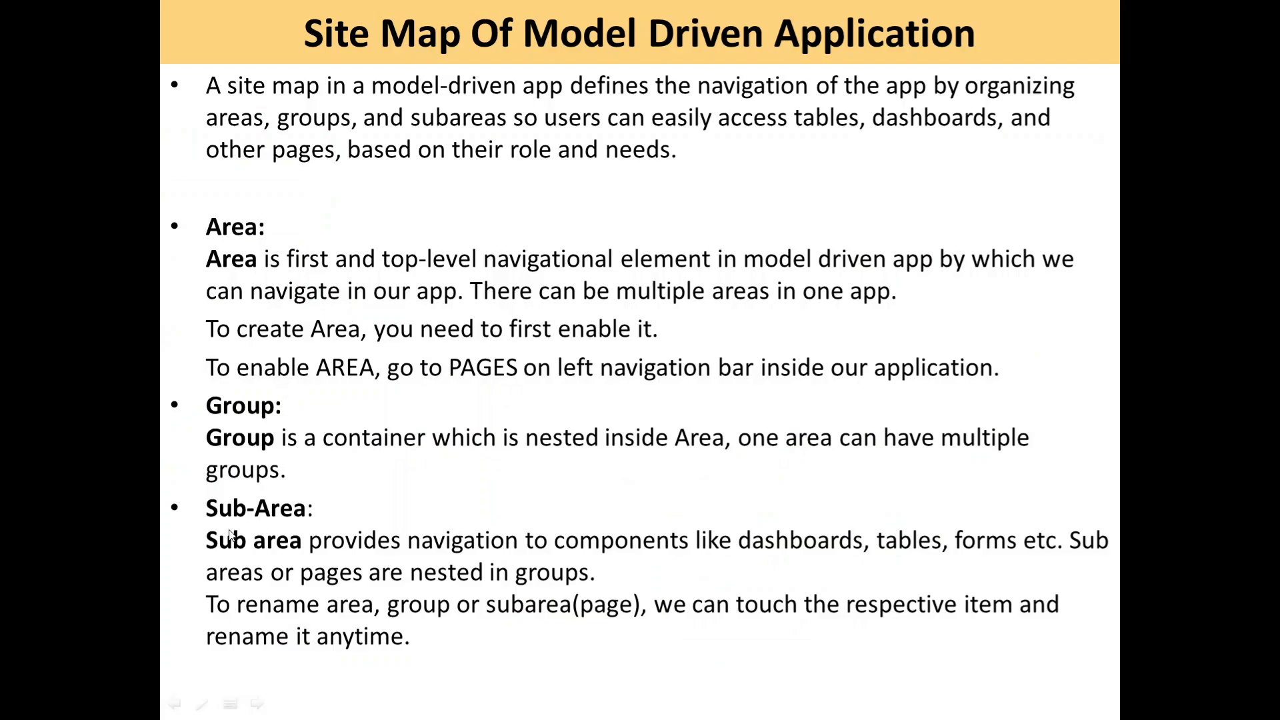
key("alt+Tab")
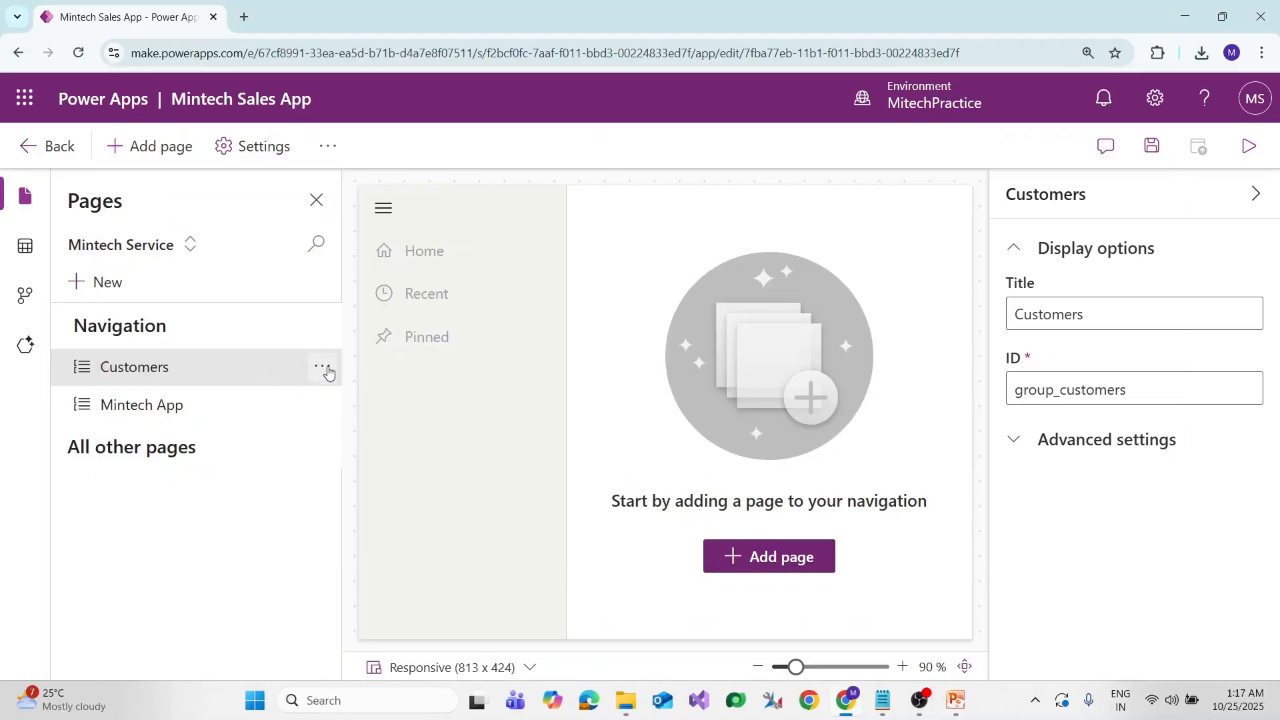
left_click(323, 367)
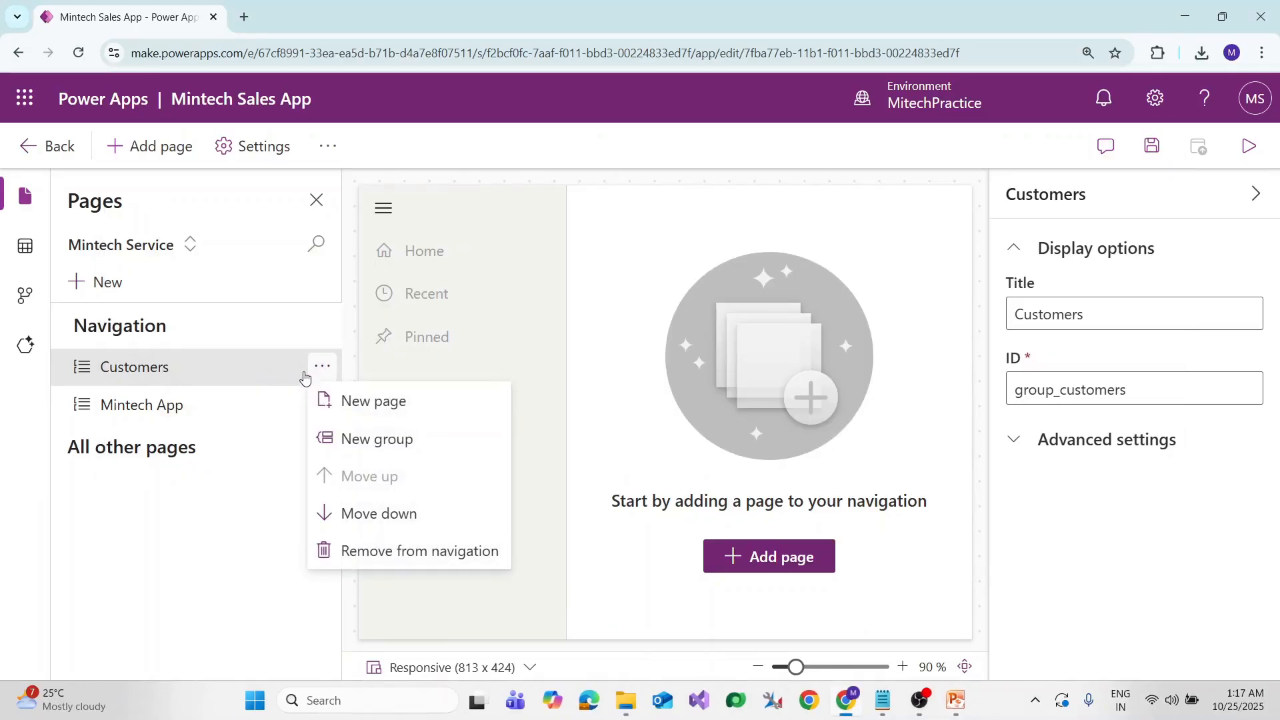
Add Account and Contact Dataverse table pages to the Customers group
left_click(417, 409)
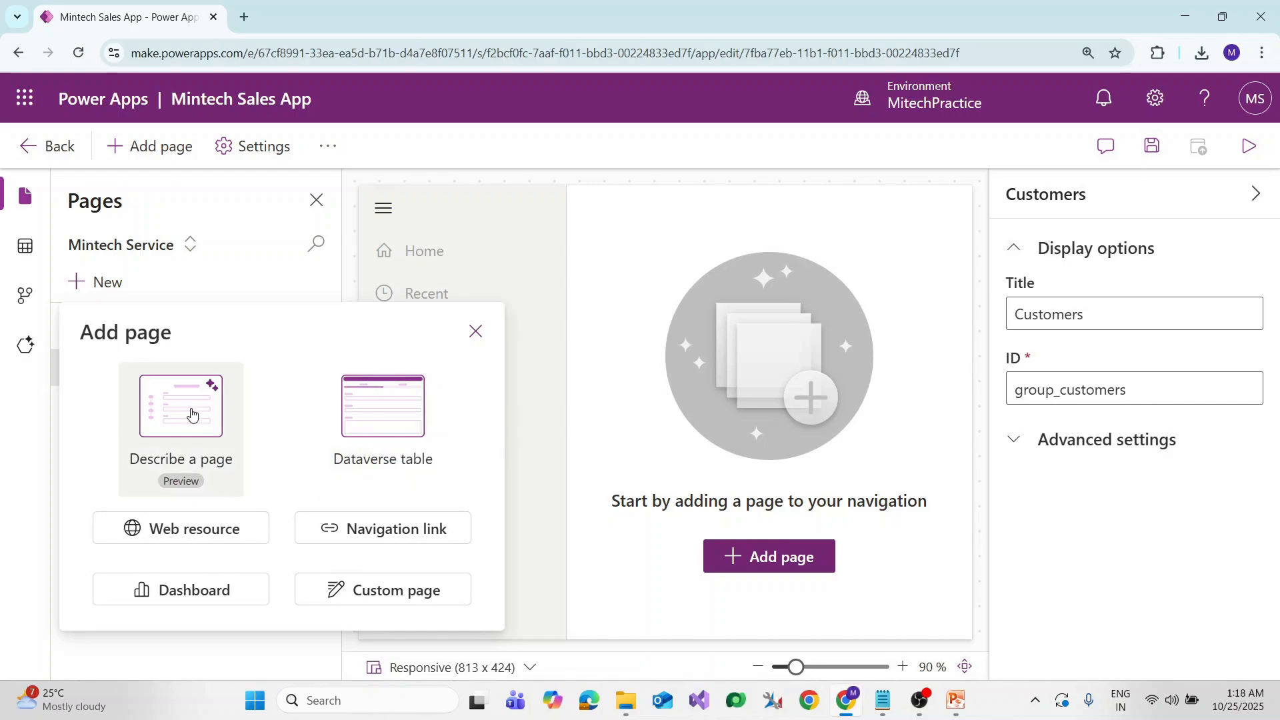
left_click(385, 416)
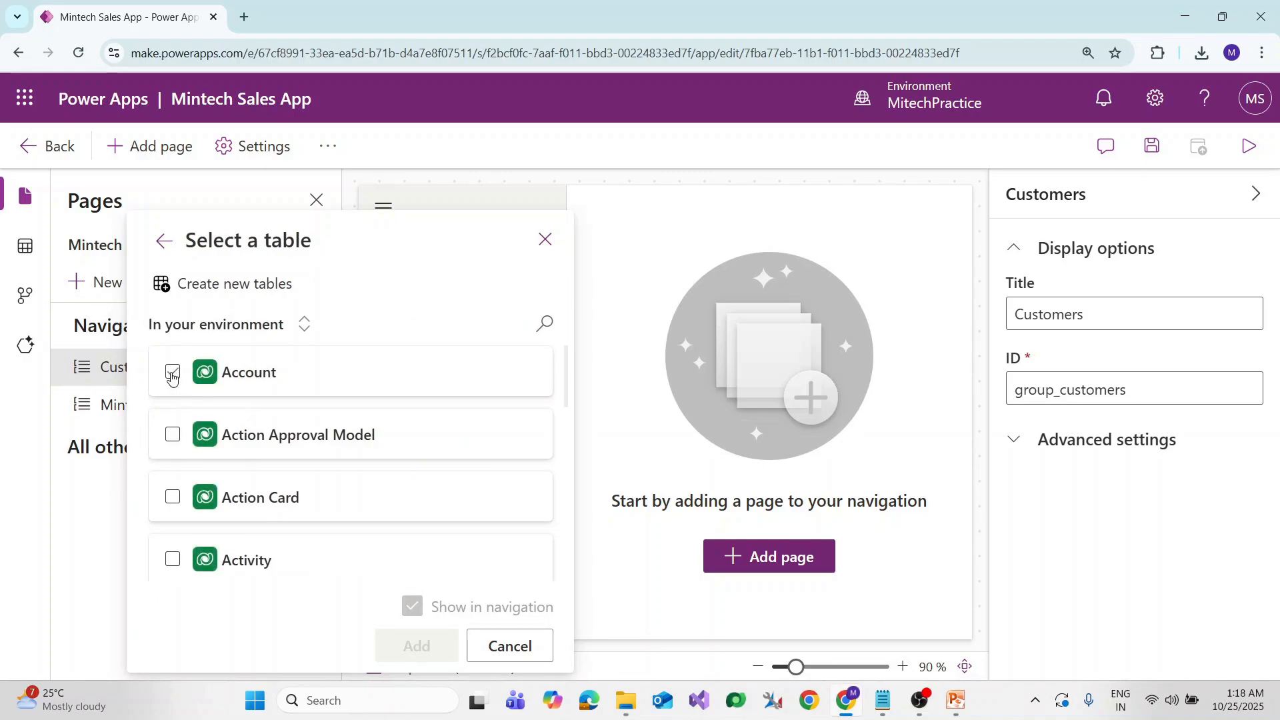
left_click(171, 375)
left_click(545, 324)
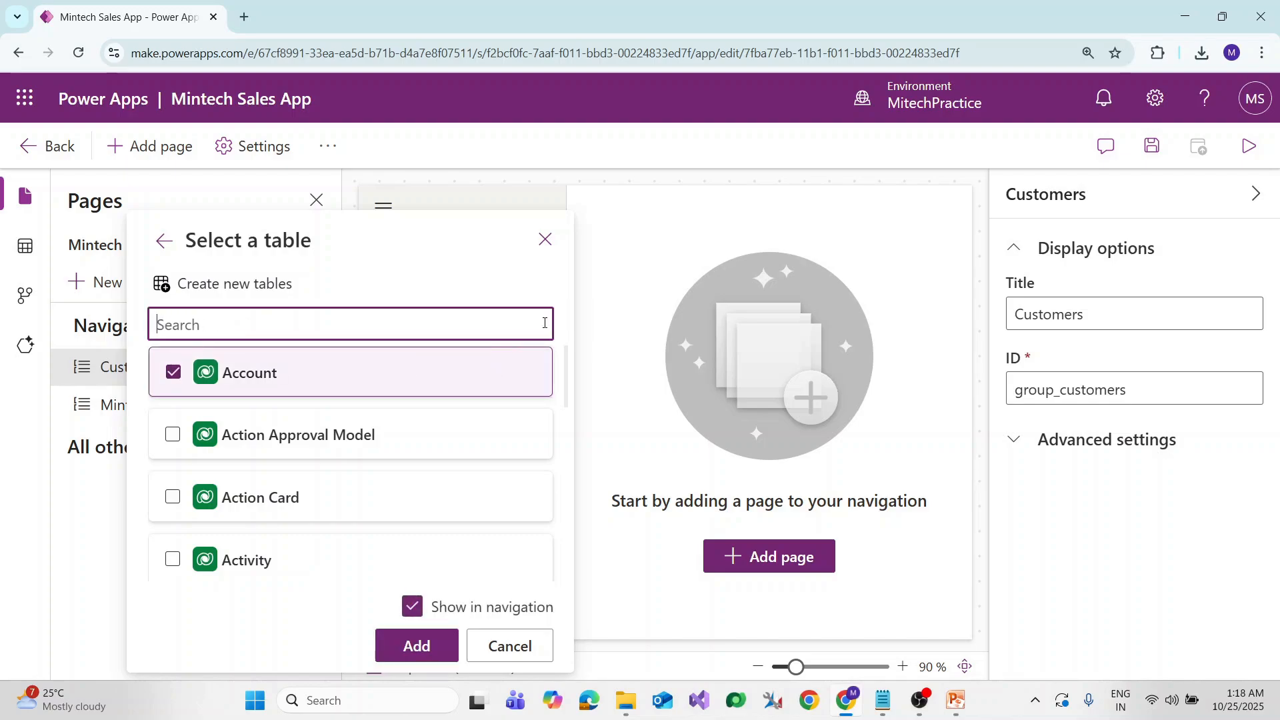
type("contact")
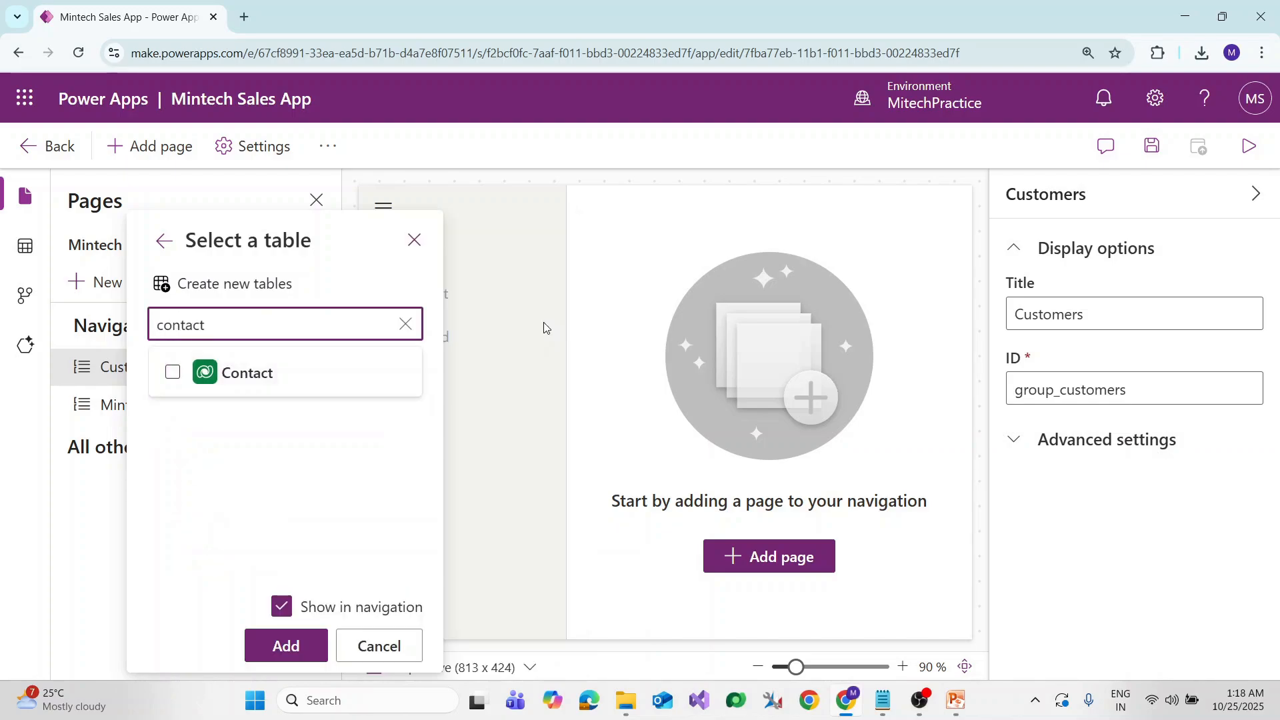
left_click(166, 375)
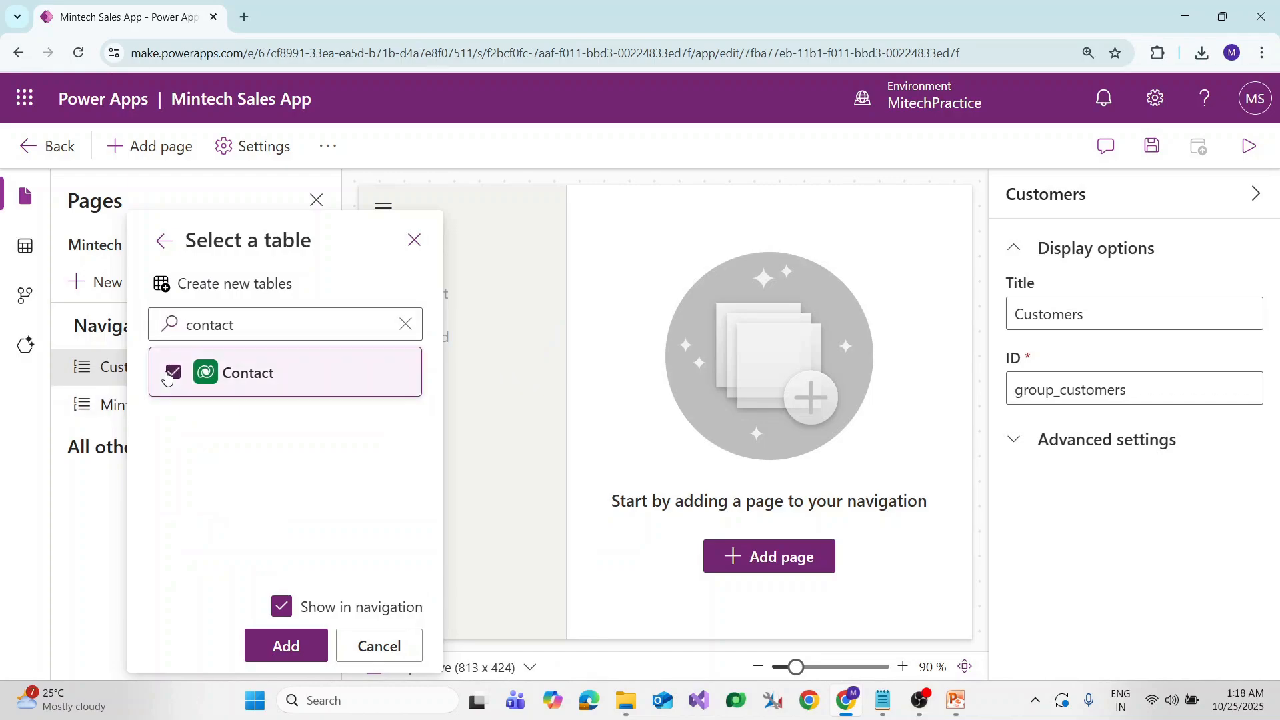
left_click(275, 649)
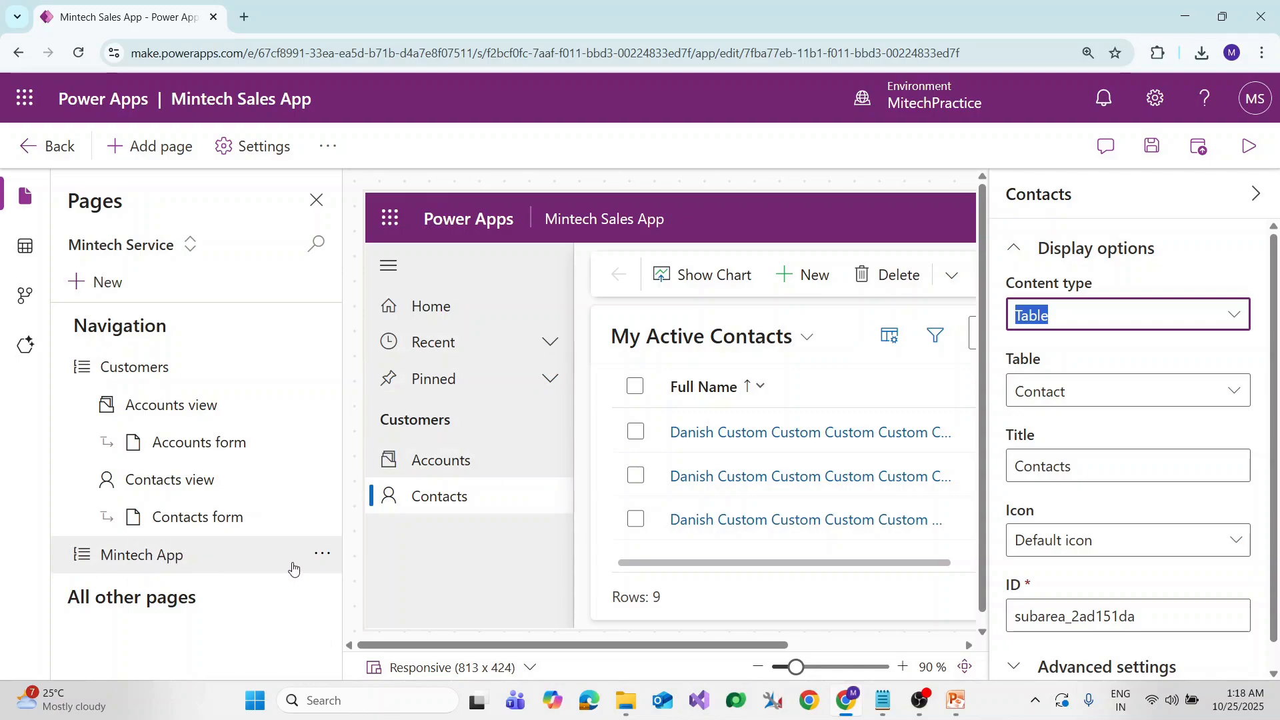
left_click(322, 554)
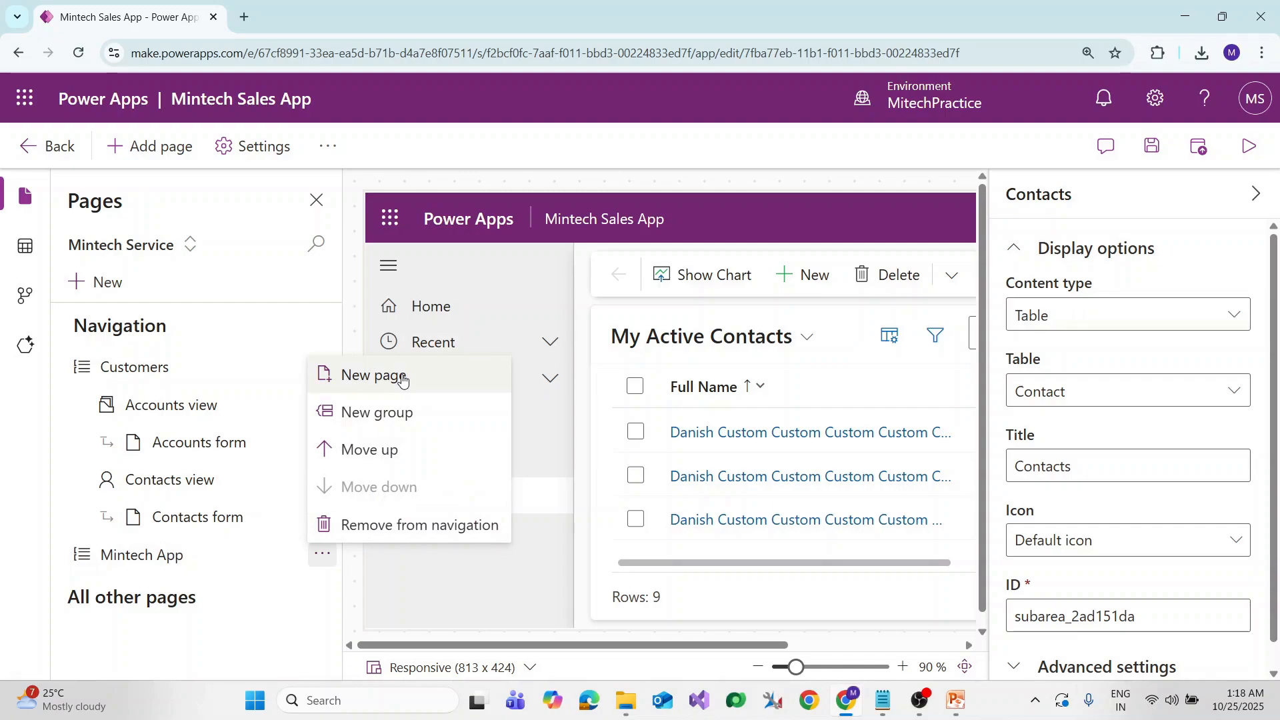
Add a Mintech Products Dataverse table page, searched as 'mintech p', to the Mintech App group
left_click(402, 377)
left_click(378, 428)
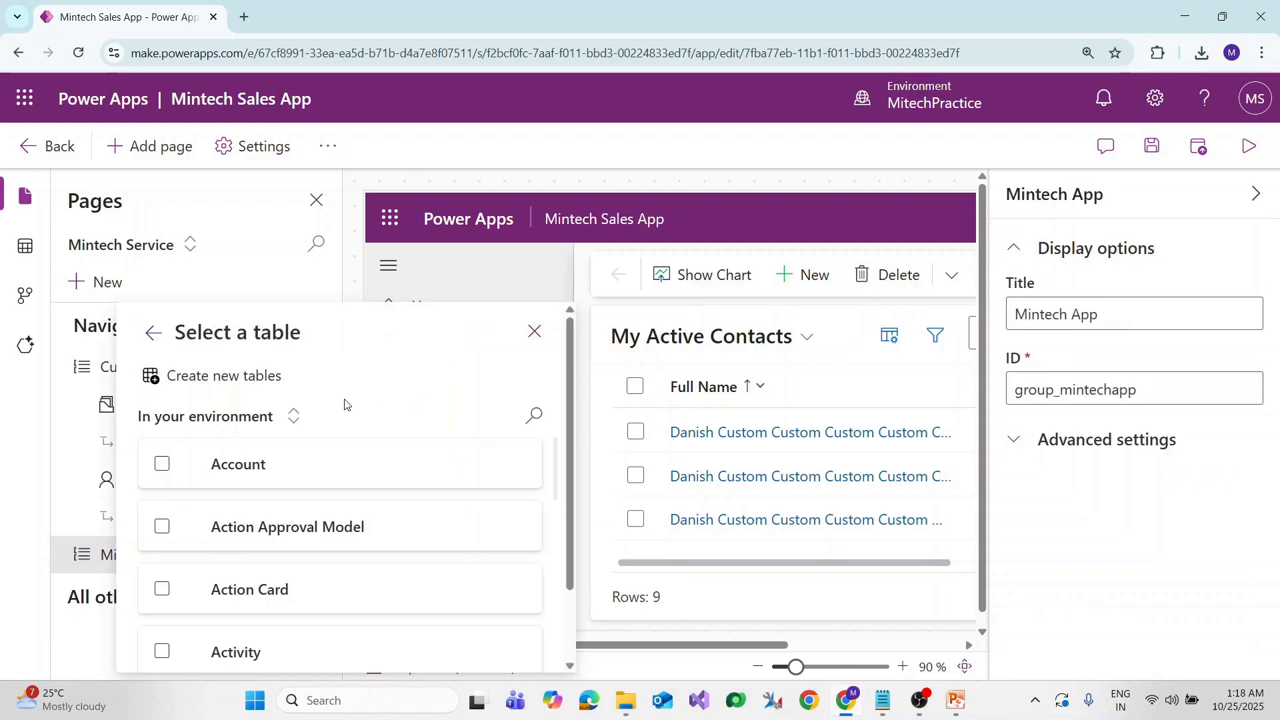
left_click(545, 325)
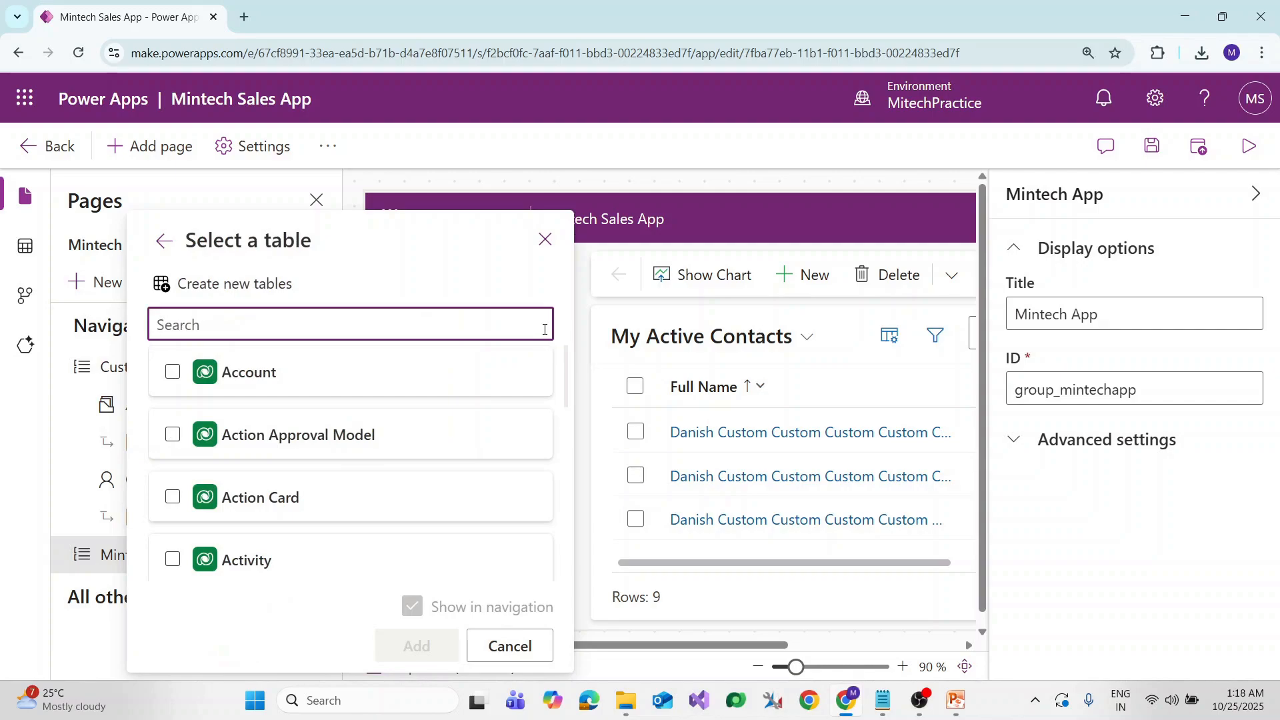
type("mintech pr")
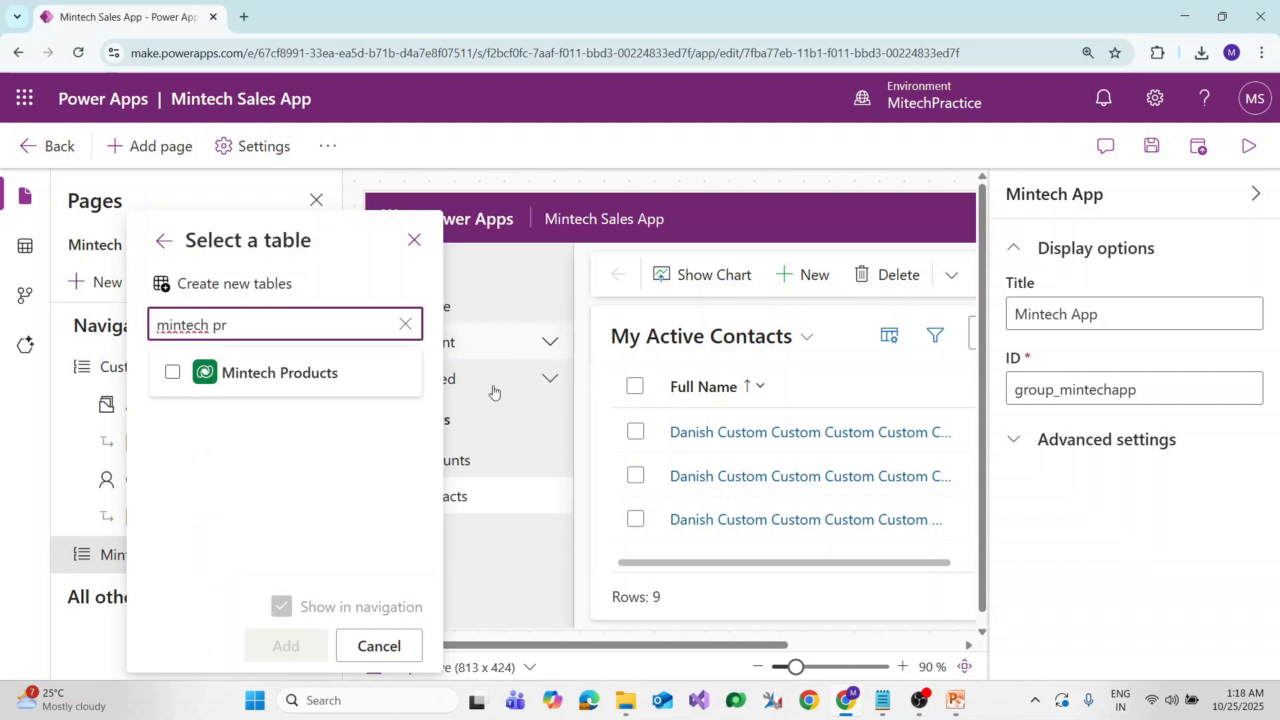
left_click(171, 375)
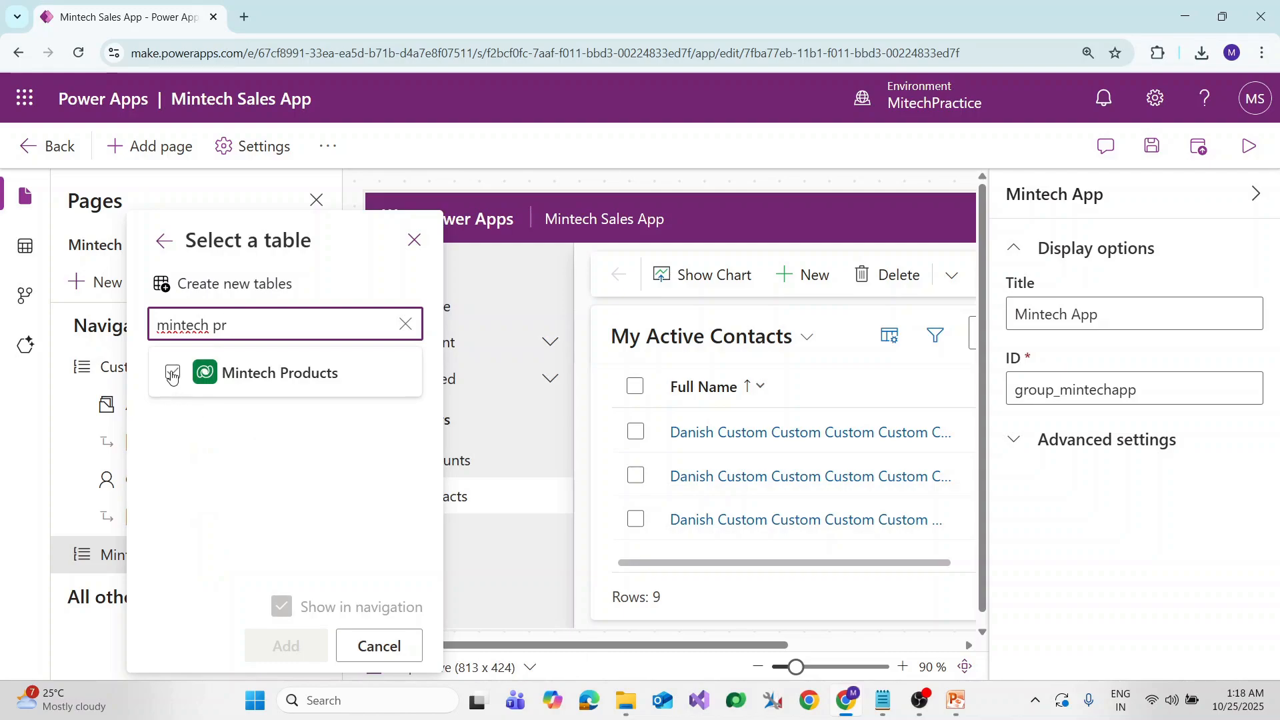
left_click(172, 375)
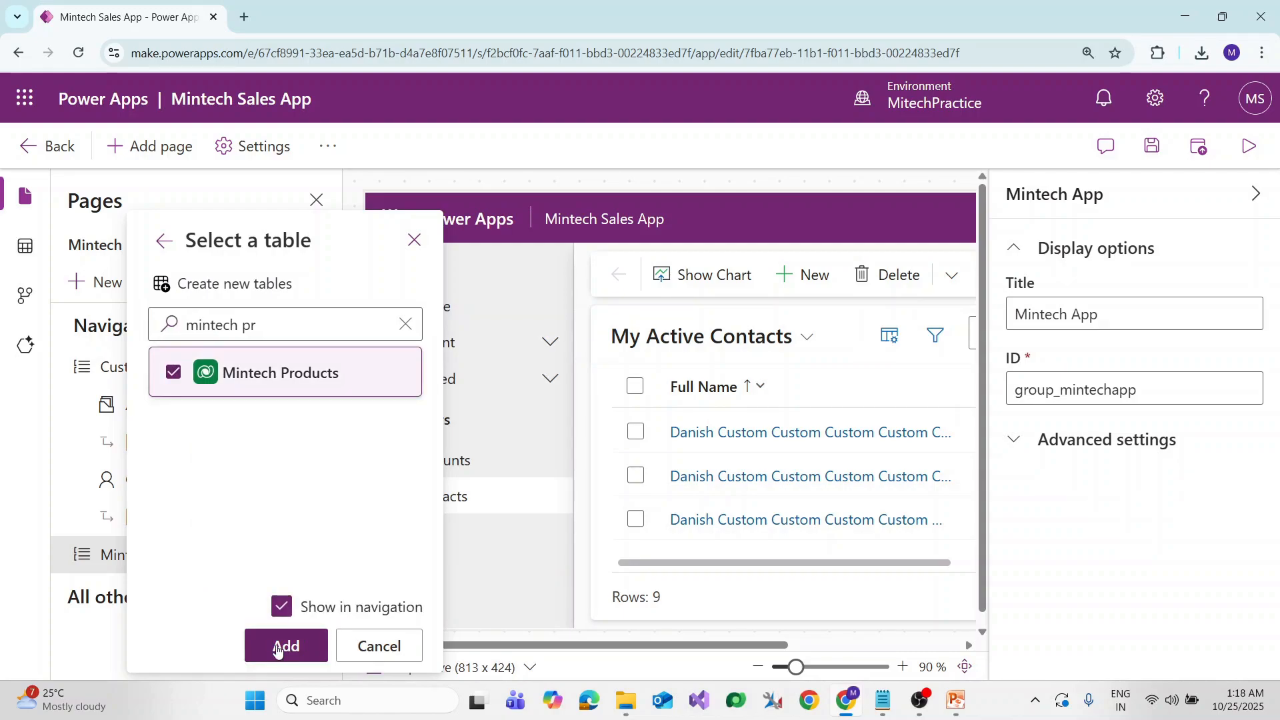
left_click(277, 650)
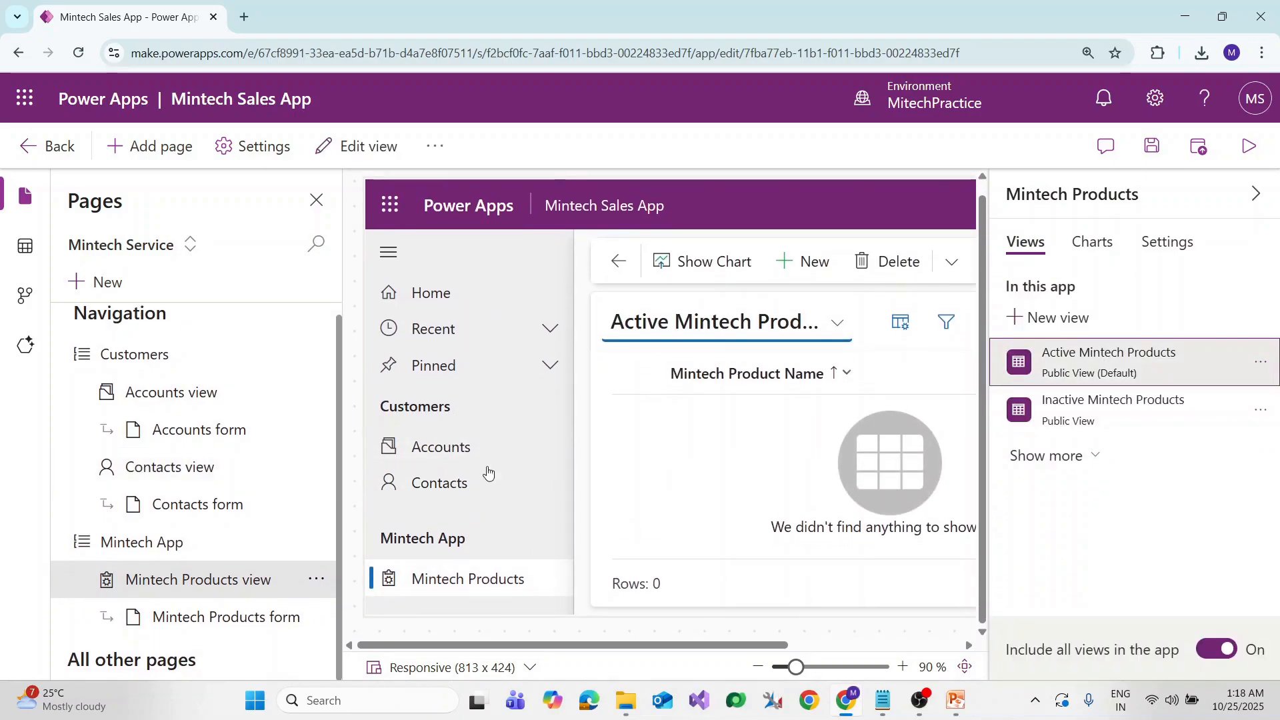
Review the Customers and Mintech App groups, then collapse the Mintech Products properties pane
double_click(414, 405)
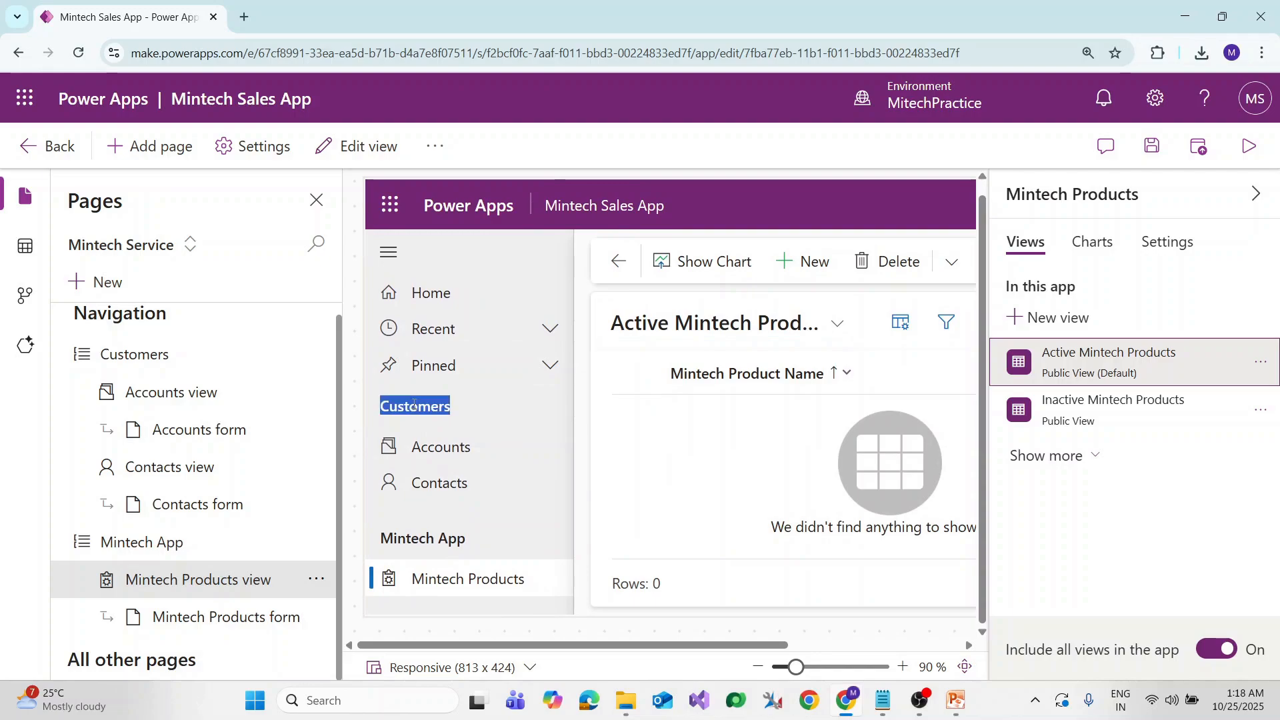
left_click(435, 538)
triple_click(436, 538)
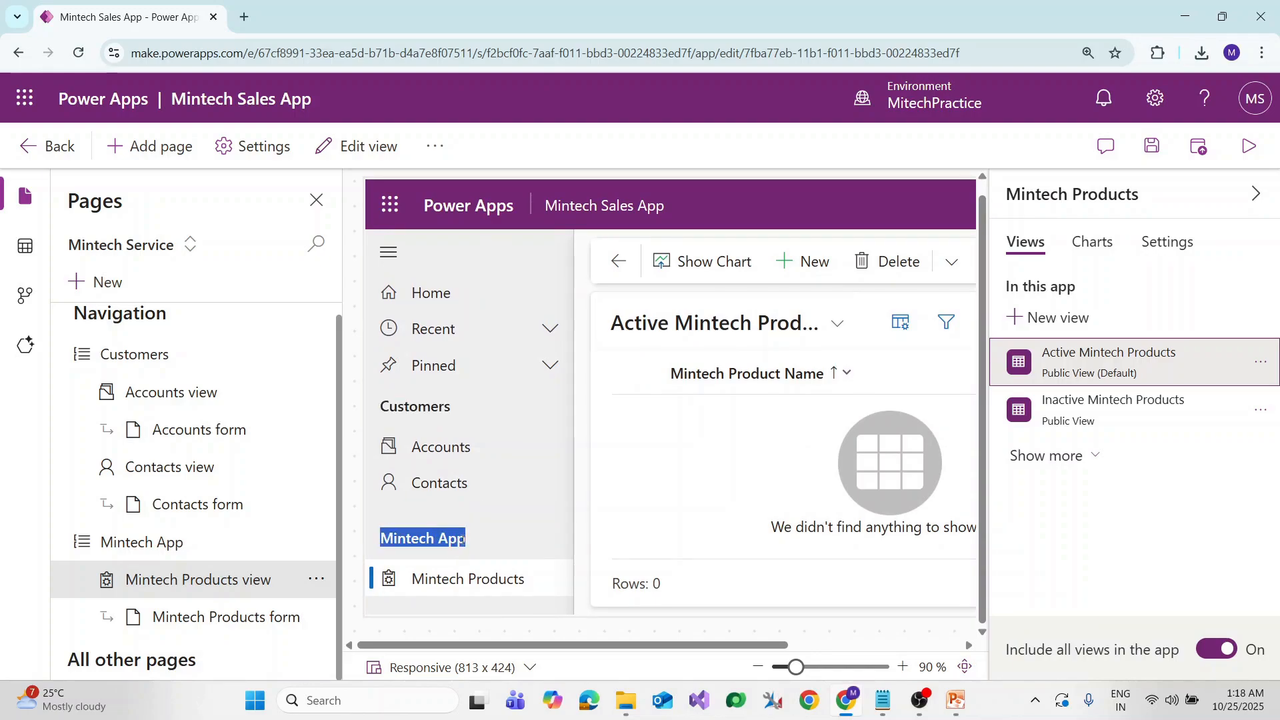
left_click(452, 539)
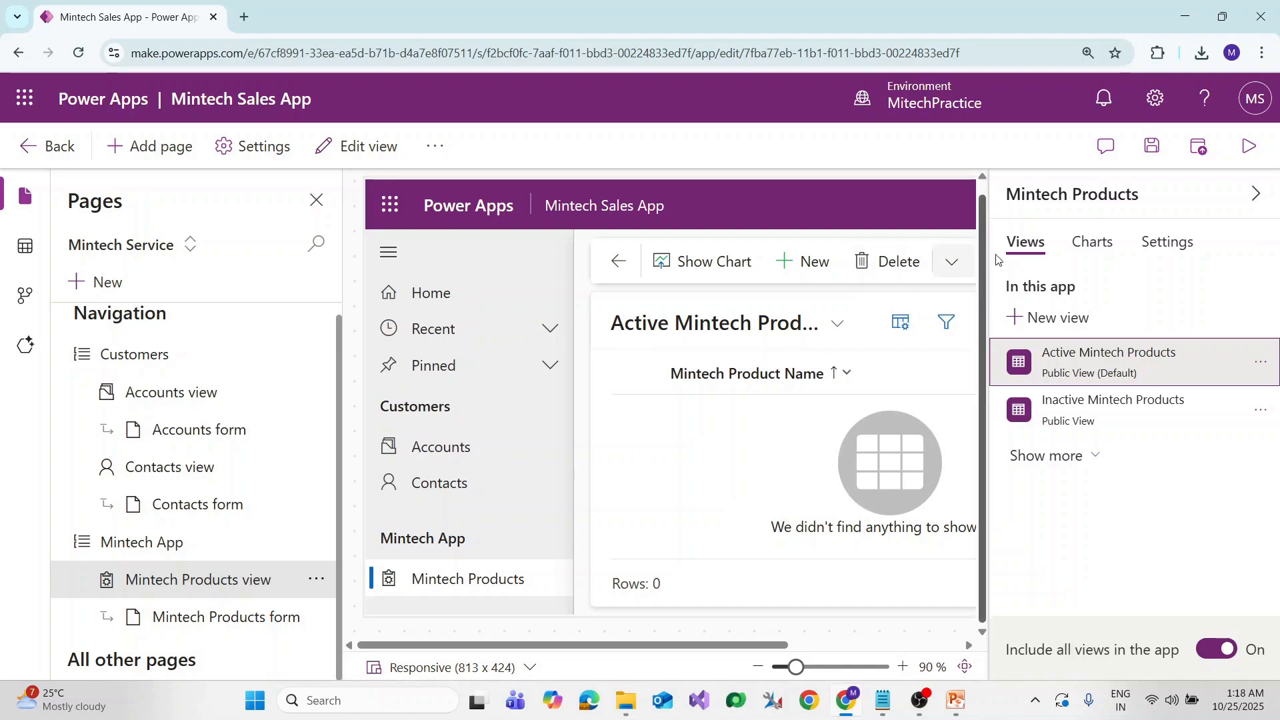
left_click(1256, 194)
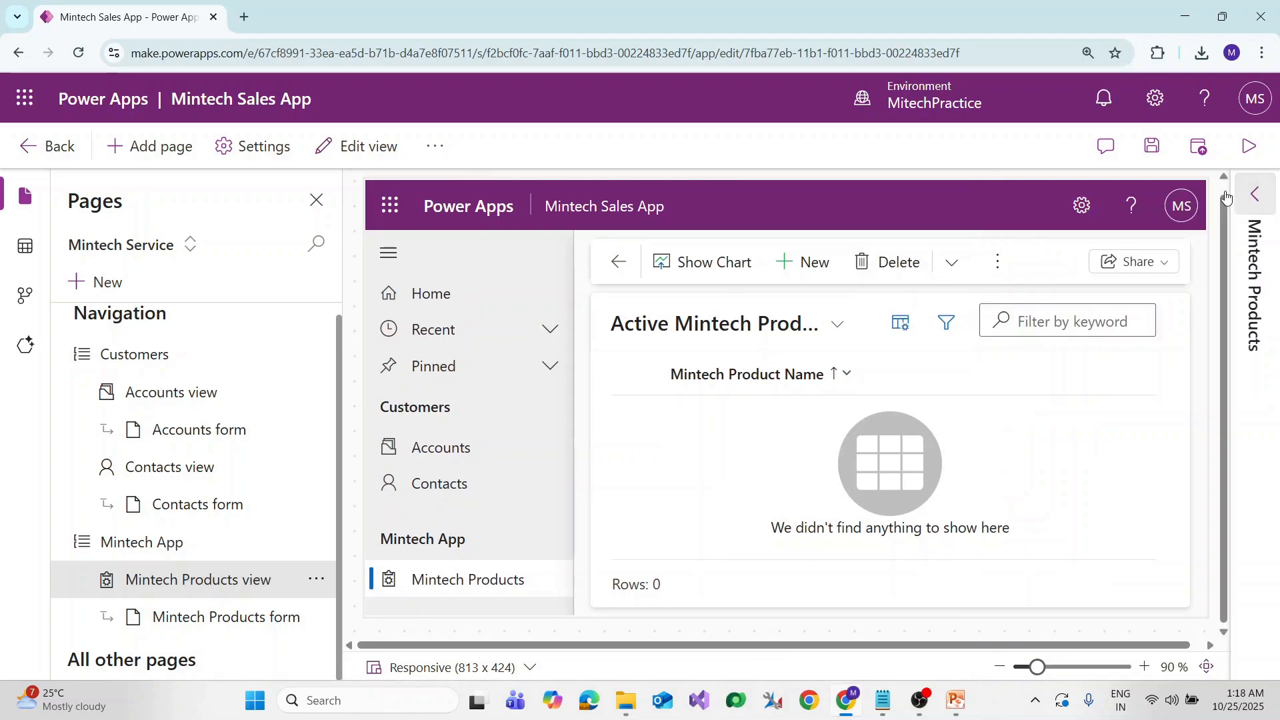
Save the Mintech Sales App changes, then publish the app
left_click(1153, 148)
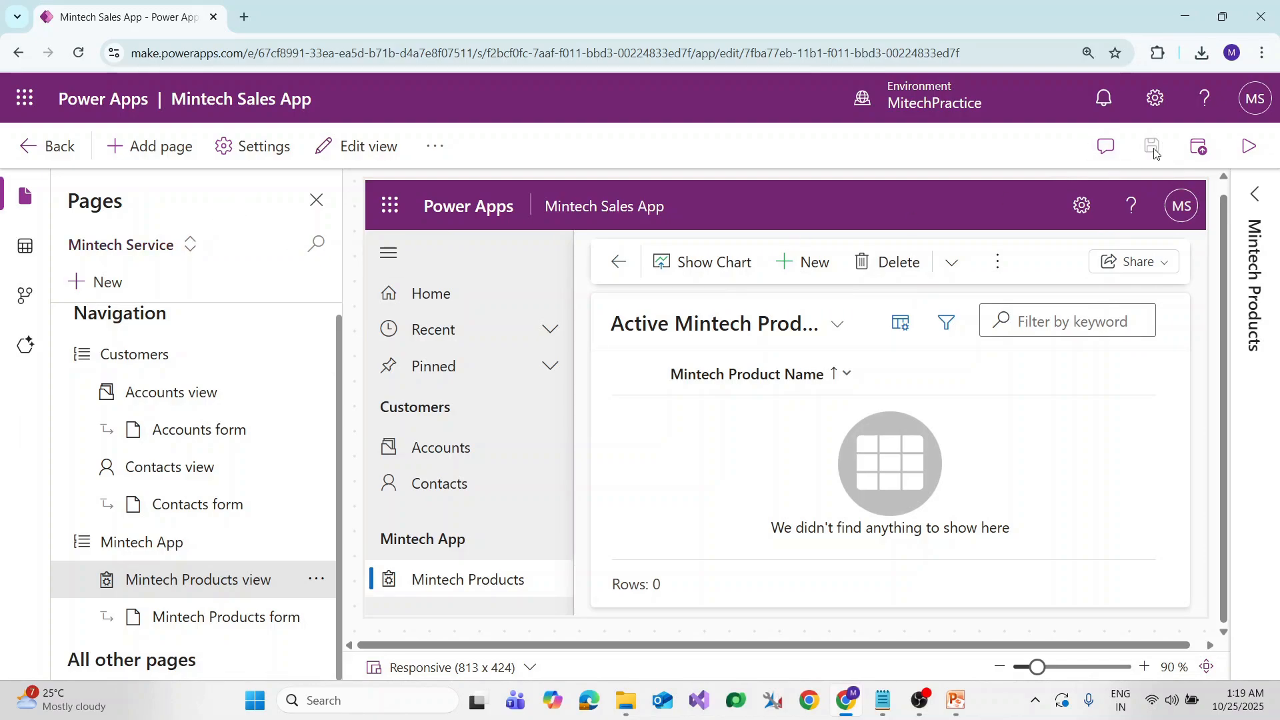
left_click(1201, 154)
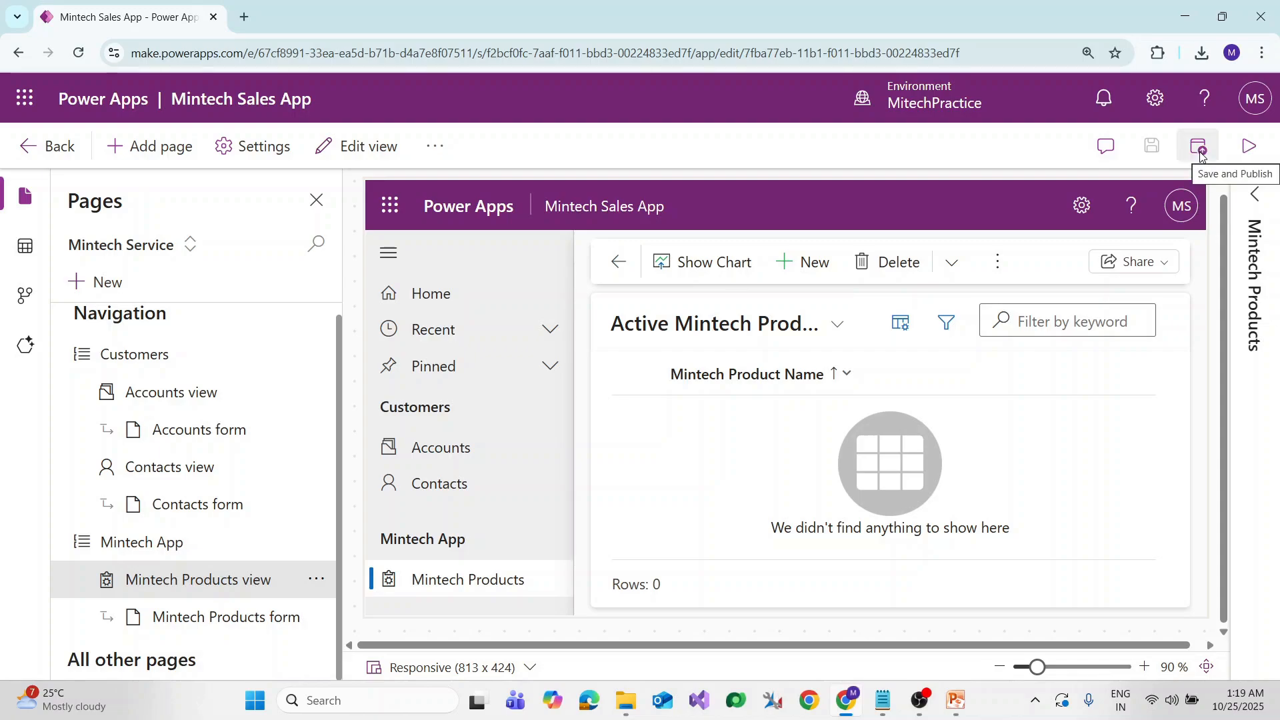
Play the published app in a new tab and highlight its app id in the address bar
left_click(1244, 152)
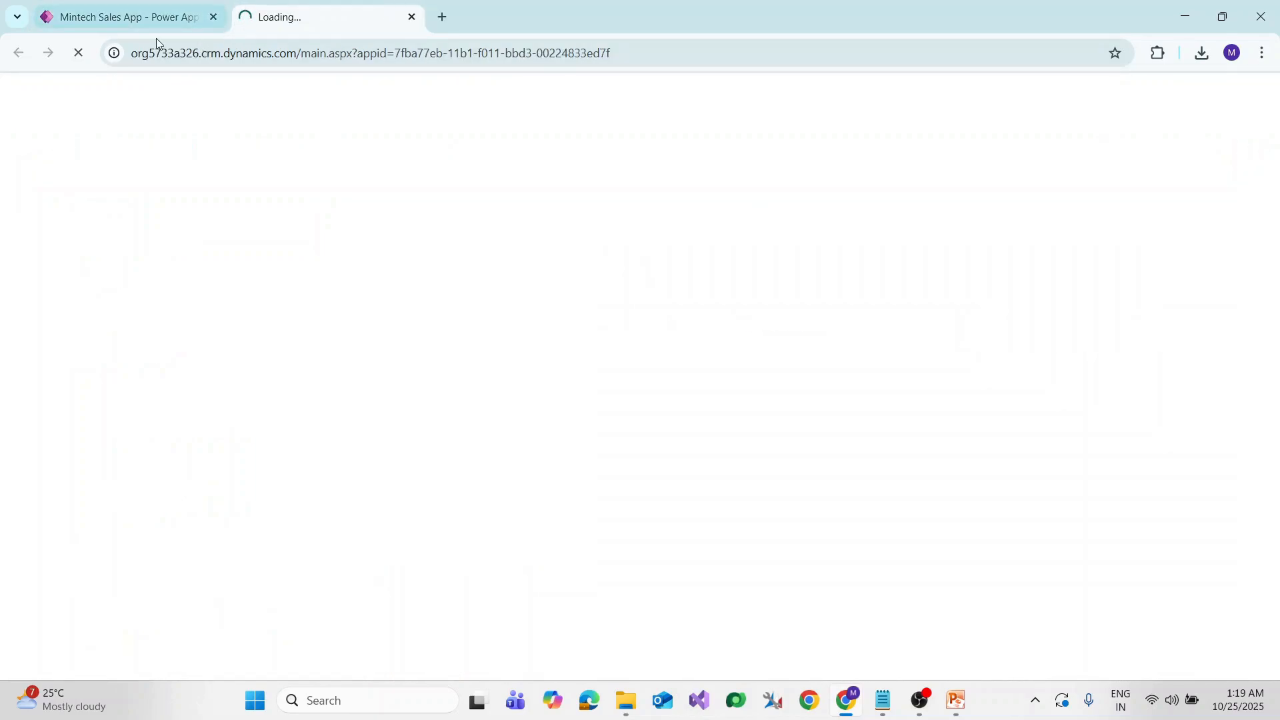
left_click(134, 18)
left_click(334, 18)
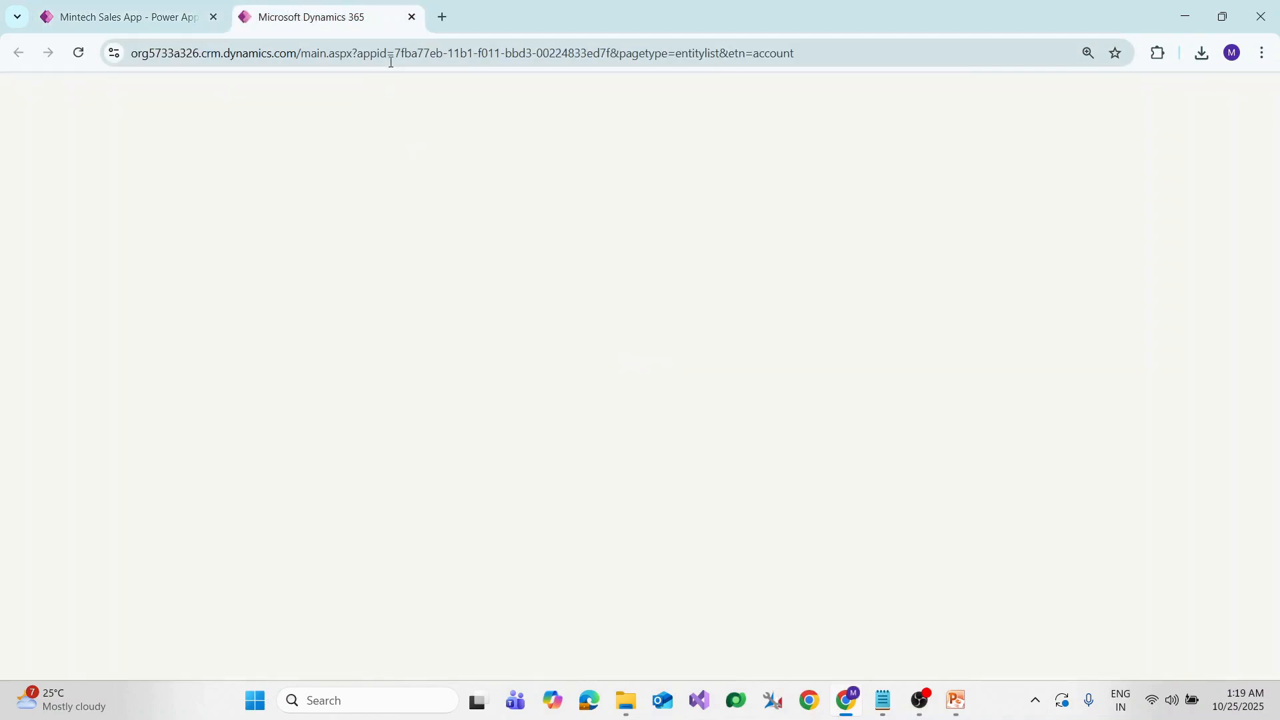
left_click_drag(359, 56, 599, 53)
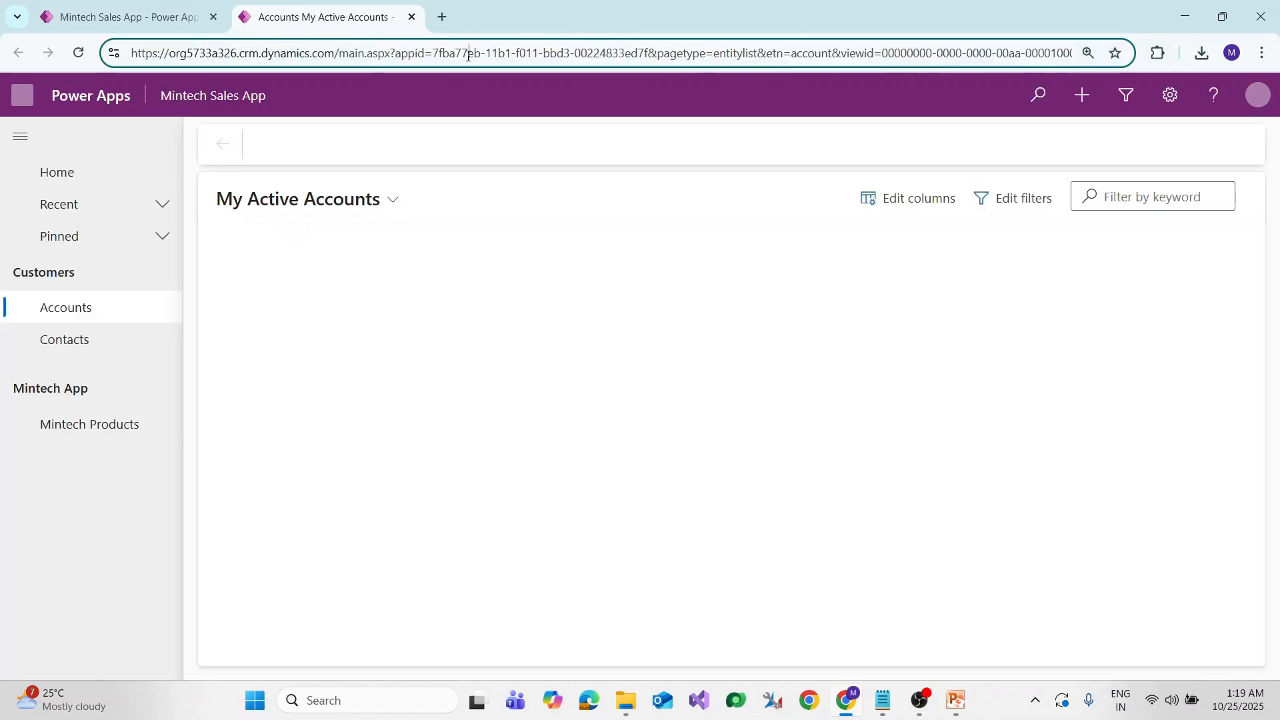
left_click_drag(393, 53, 627, 58)
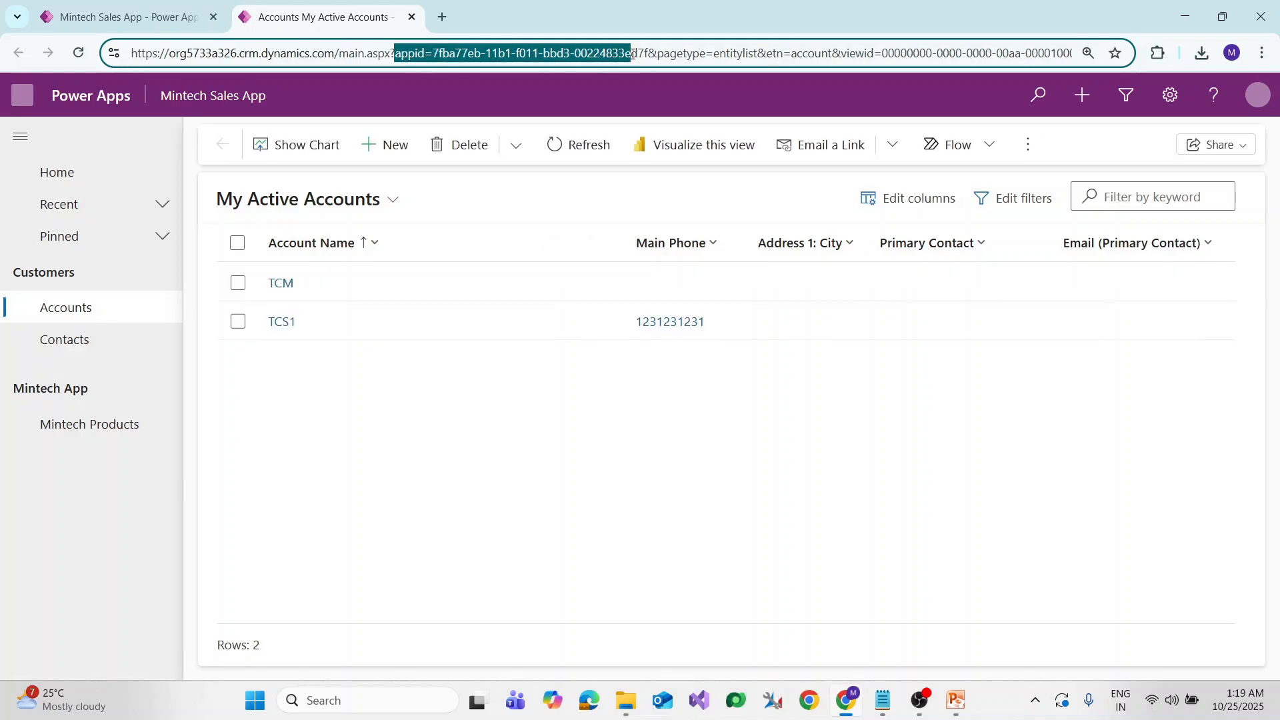
left_click(357, 90)
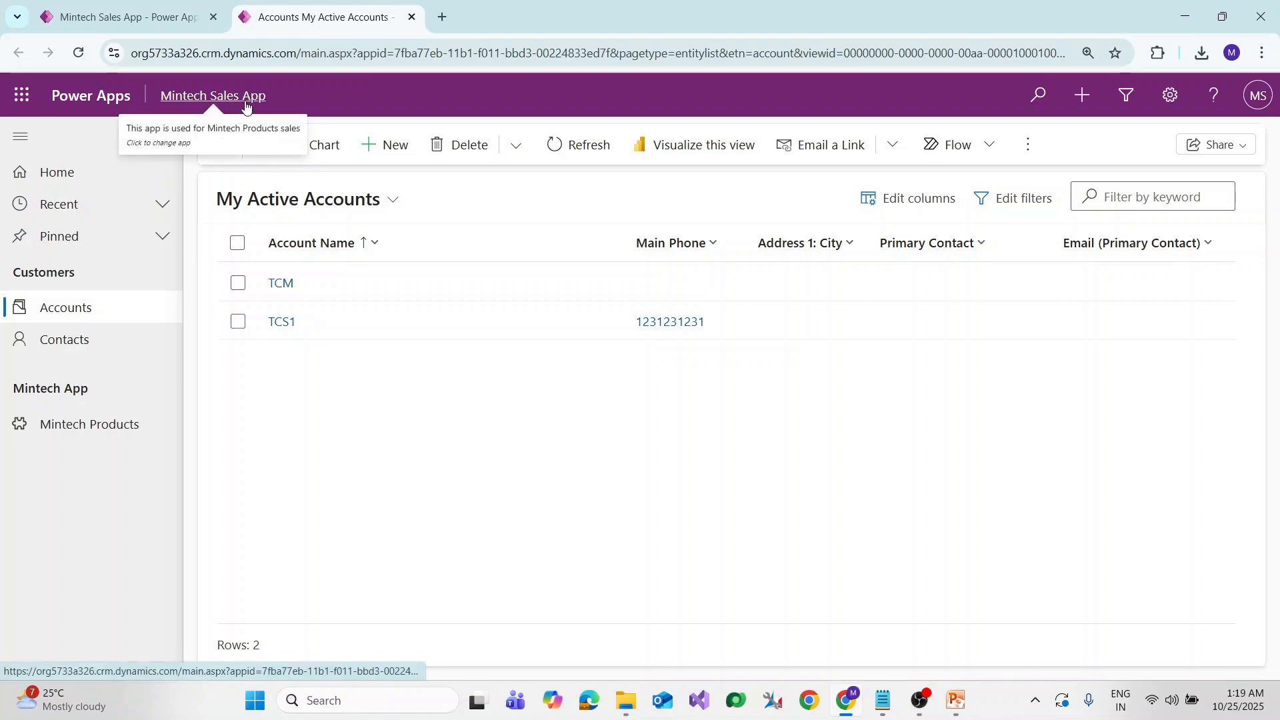
Point out the Customers and Mintech App navigation groups in the running app
double_click(37, 270)
triple_click(56, 386)
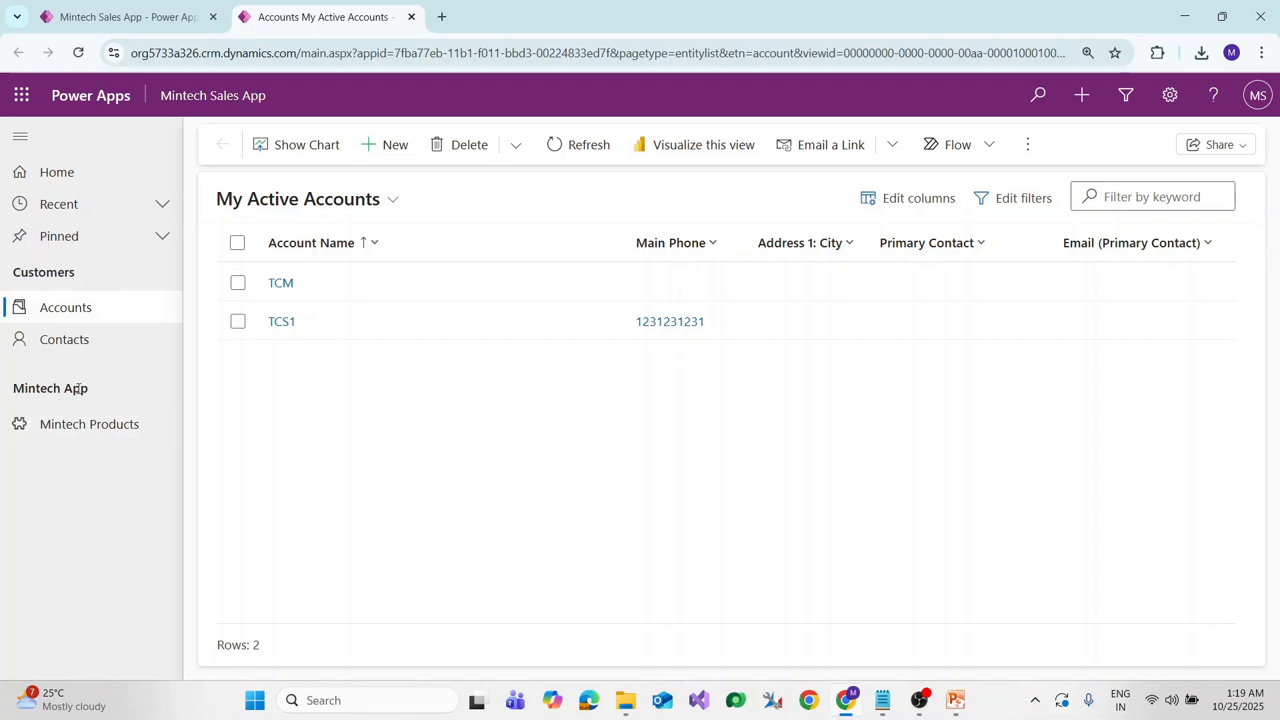
double_click(43, 272)
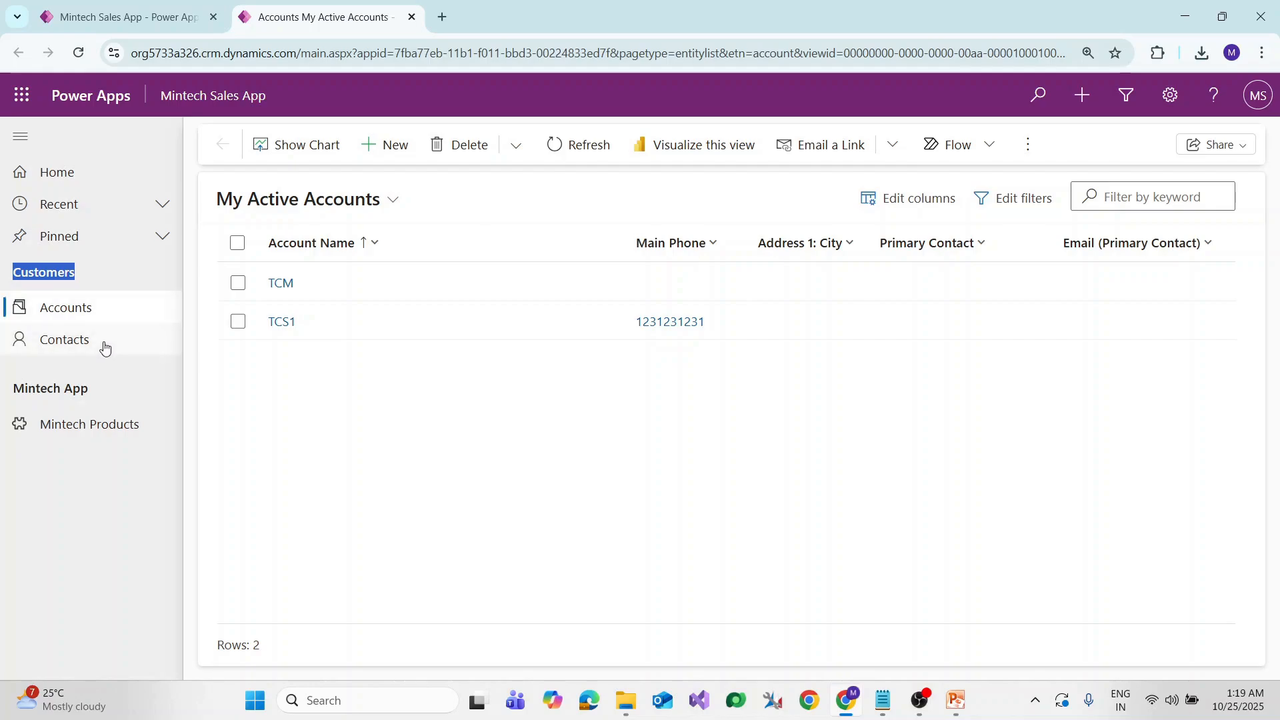
triple_click(30, 389)
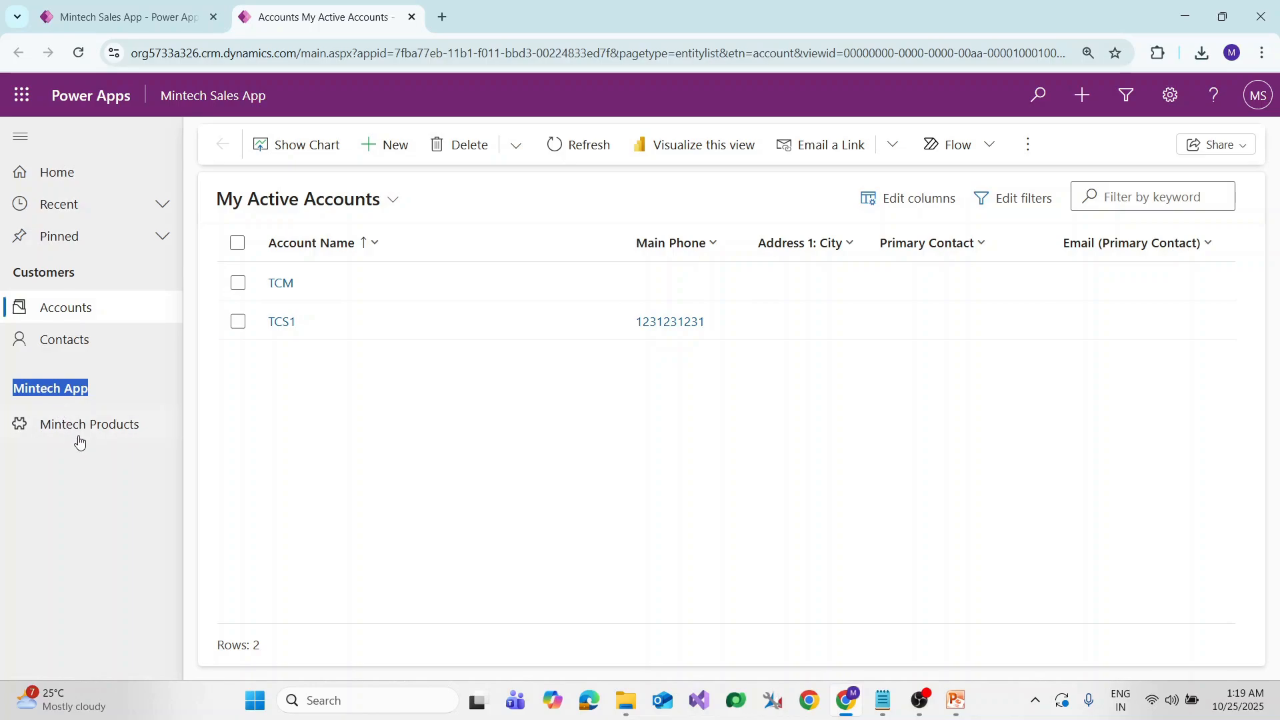
left_click(93, 502)
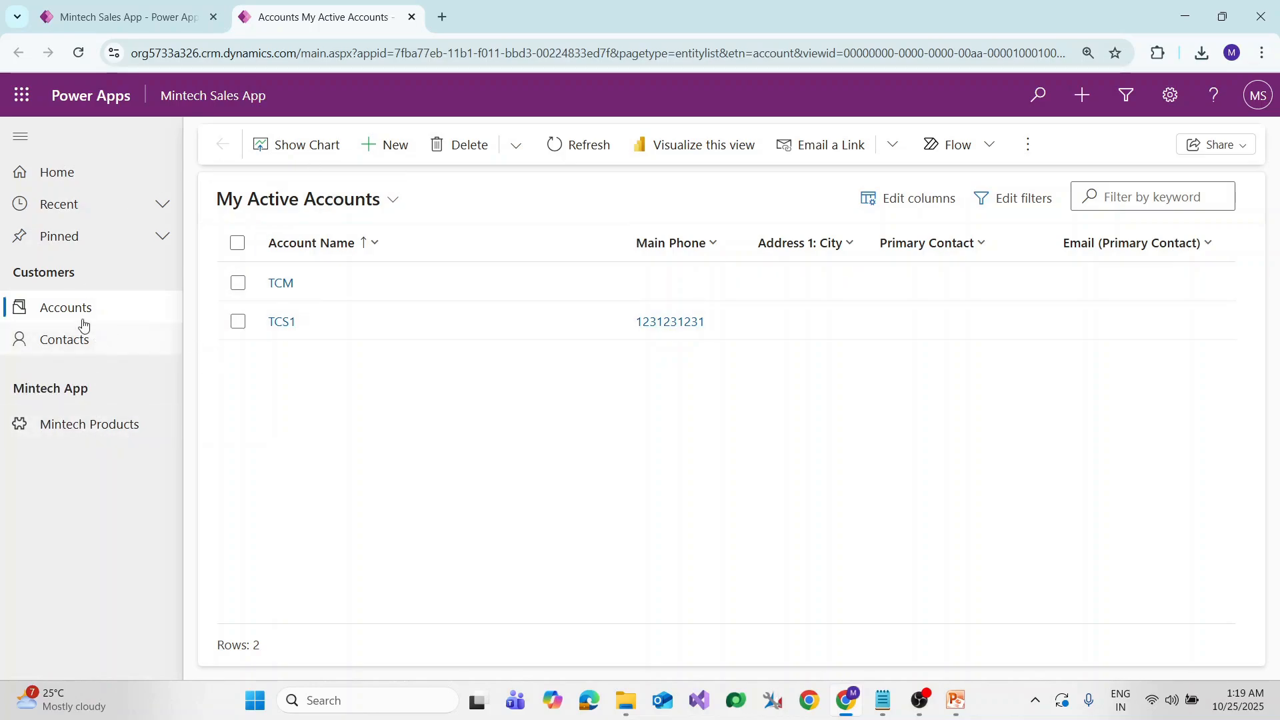
From the editor tab, choose Switch to classic under the ... menu and skip the feedback prompt
left_click(144, 20)
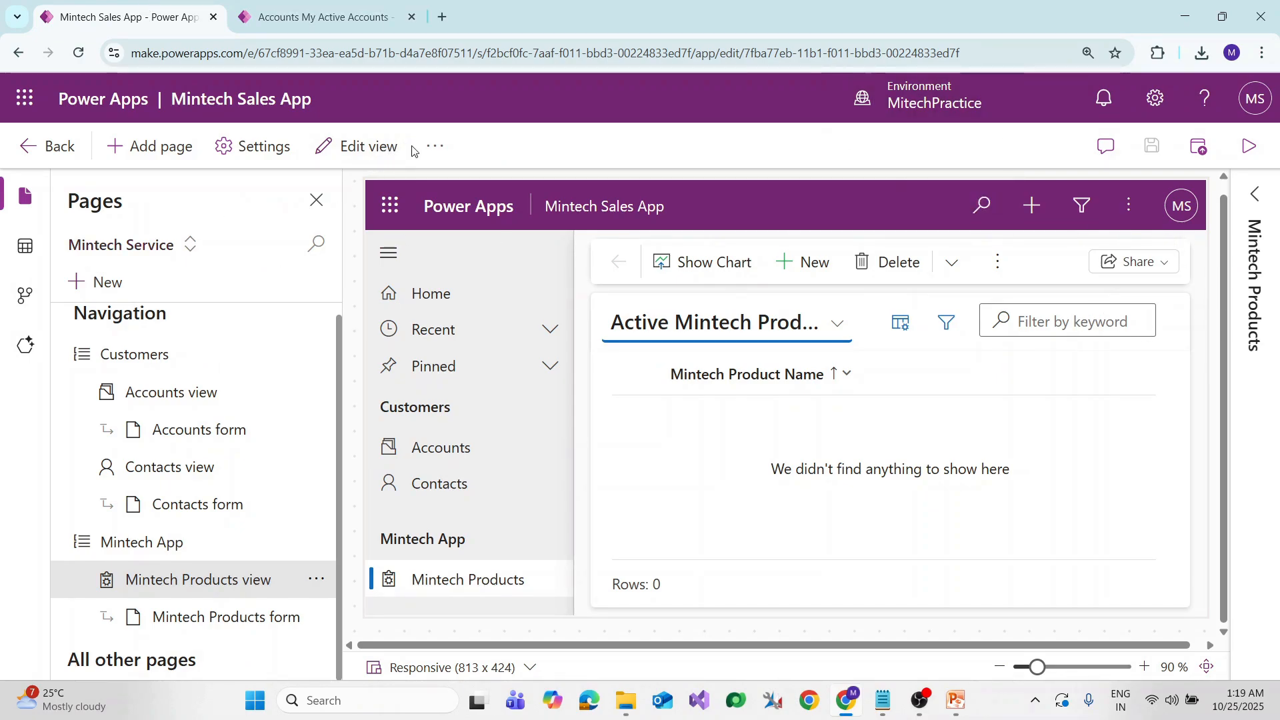
left_click(436, 148)
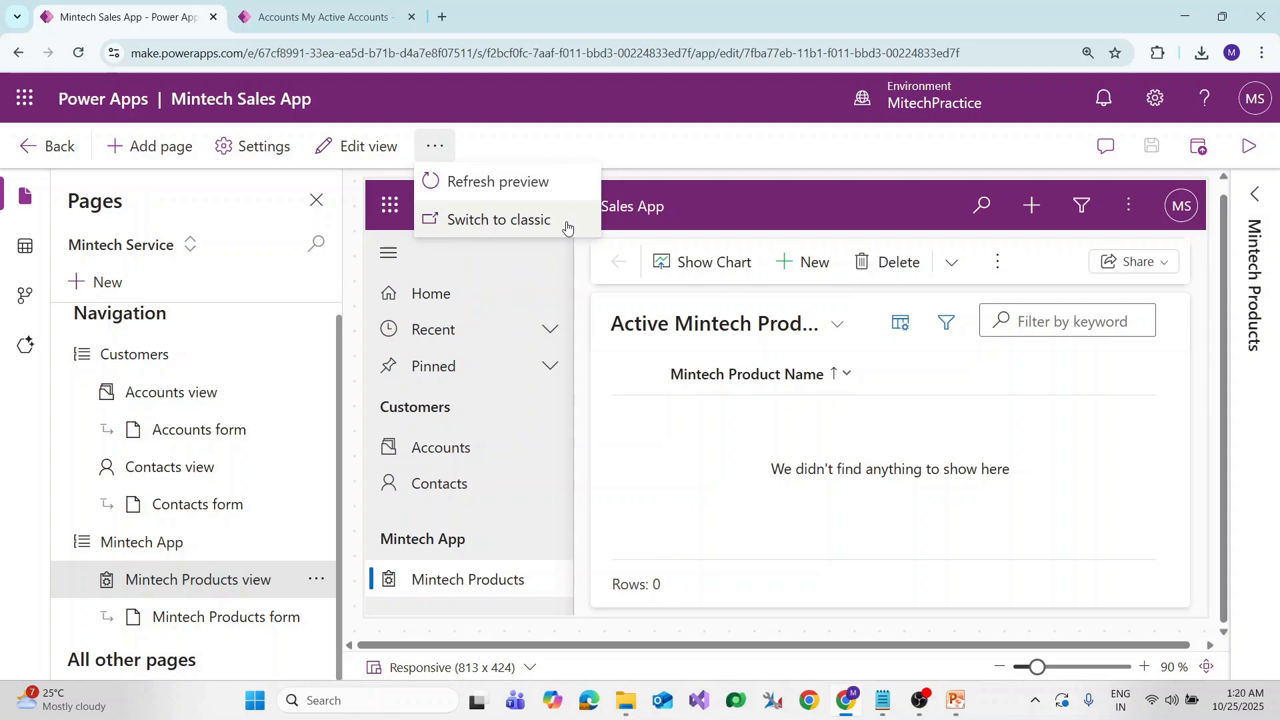
left_click(530, 220)
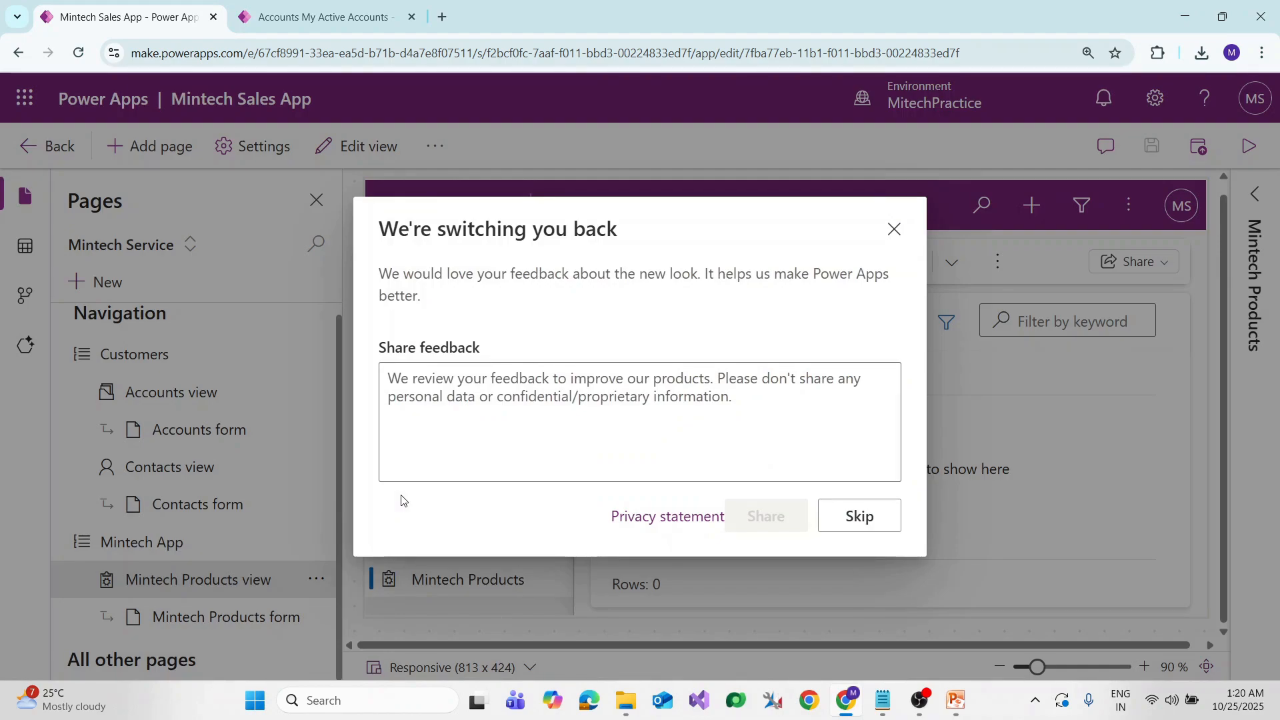
left_click(856, 518)
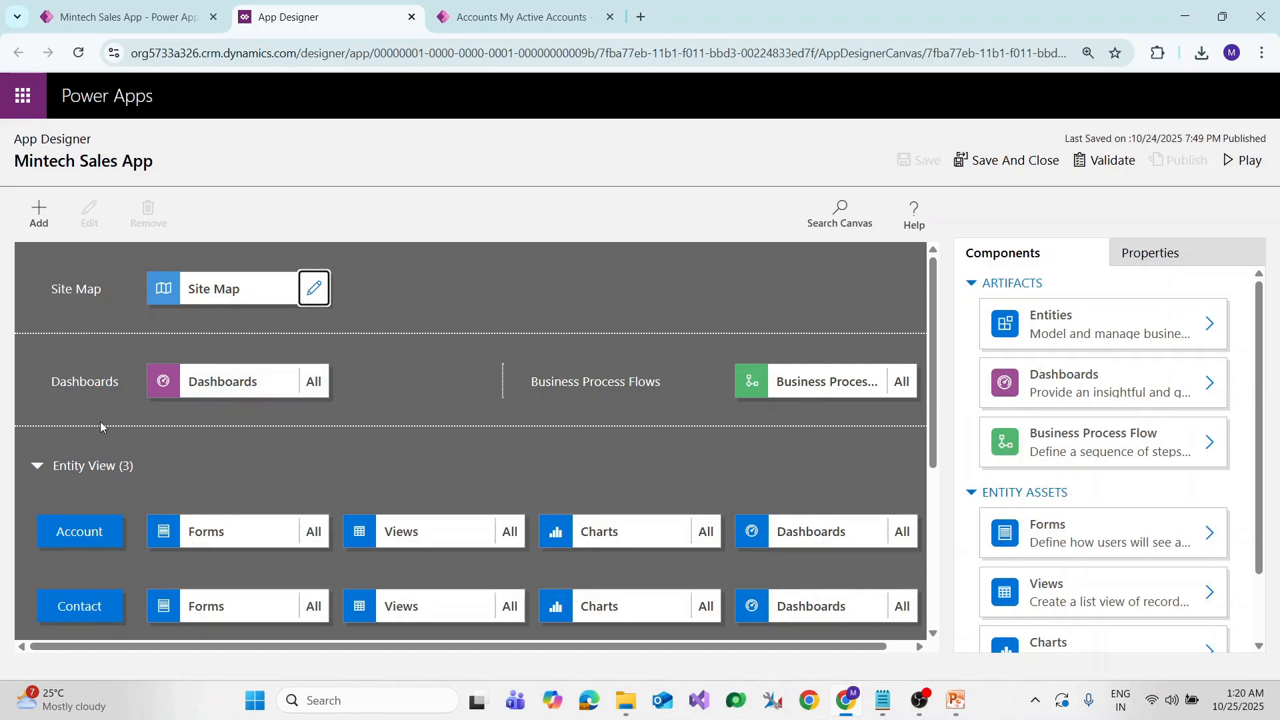
scroll(101, 426, "down", 4)
scroll(114, 379, "up", 2)
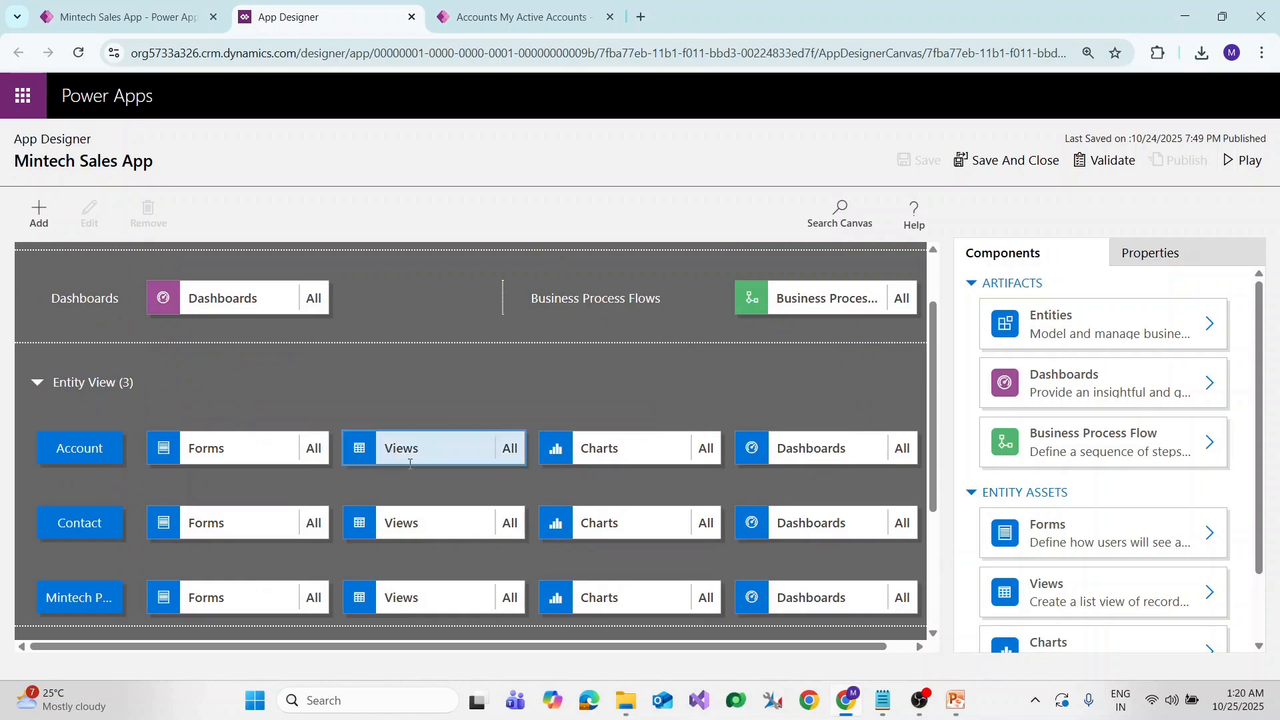
scroll(91, 424, "down", 3)
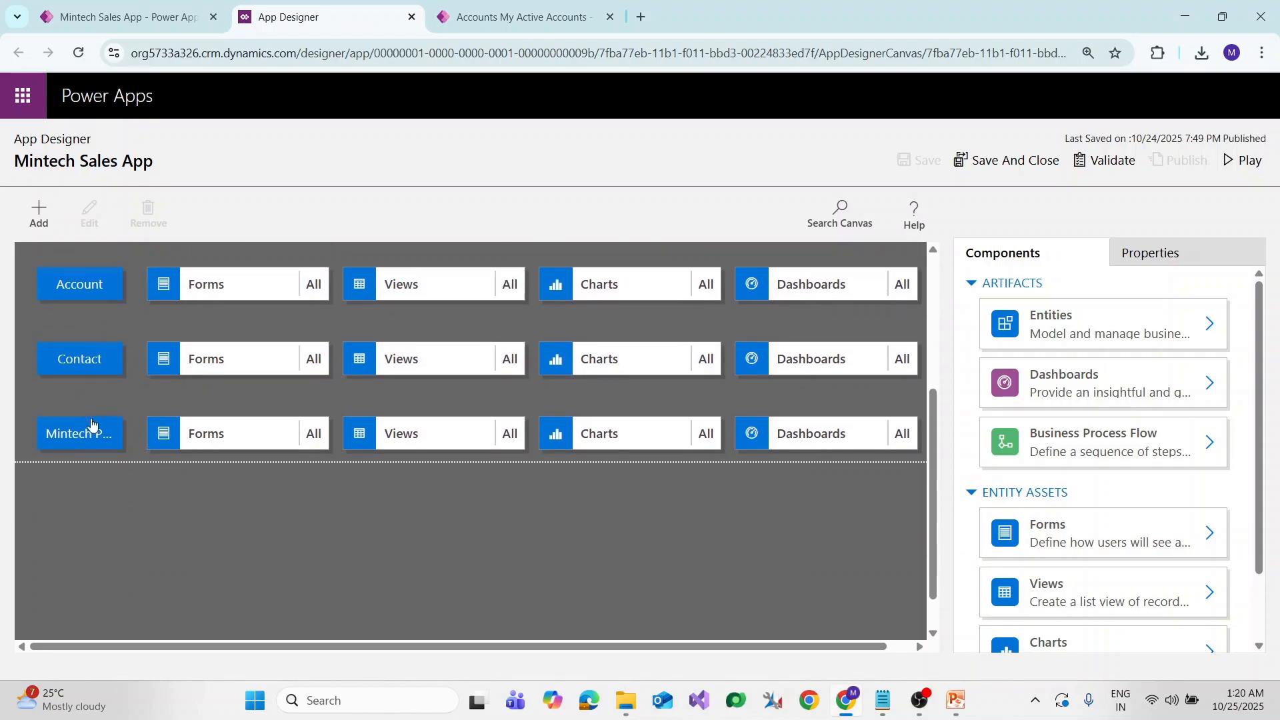
scroll(91, 424, "up", 3)
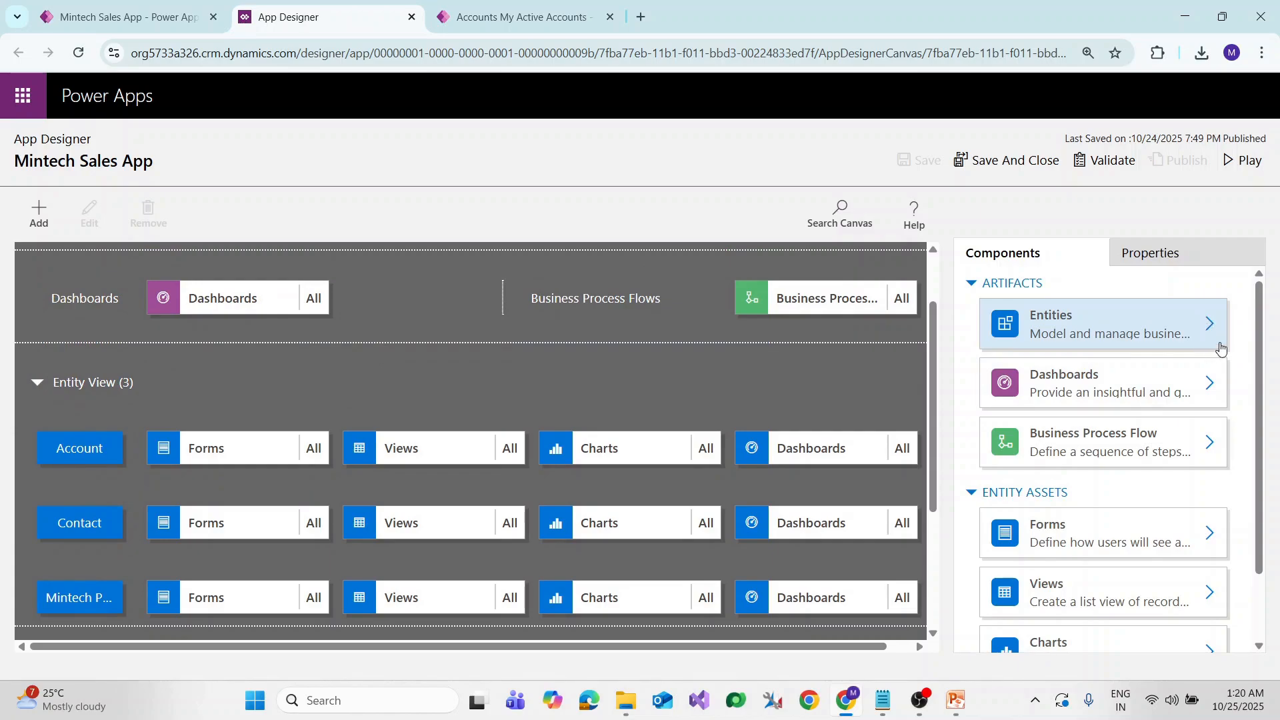
left_click(1209, 324)
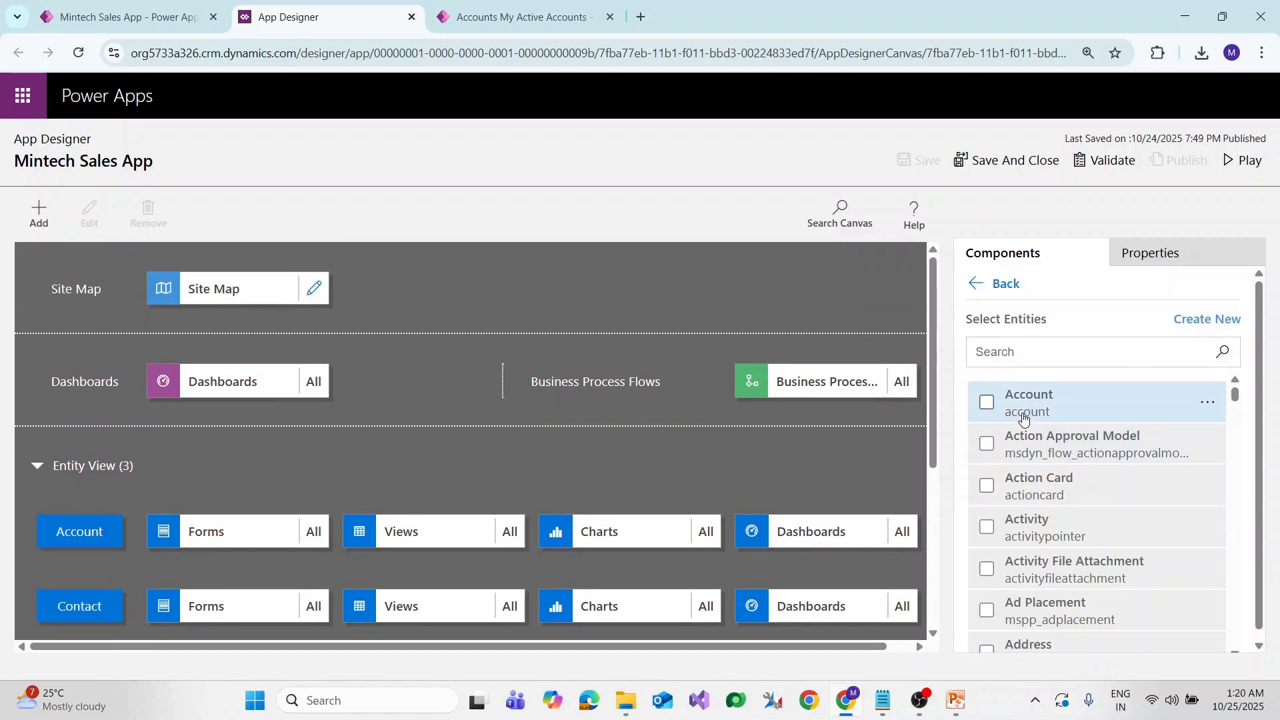
scroll(1031, 478, "down", 2)
scroll(1031, 478, "down", 3)
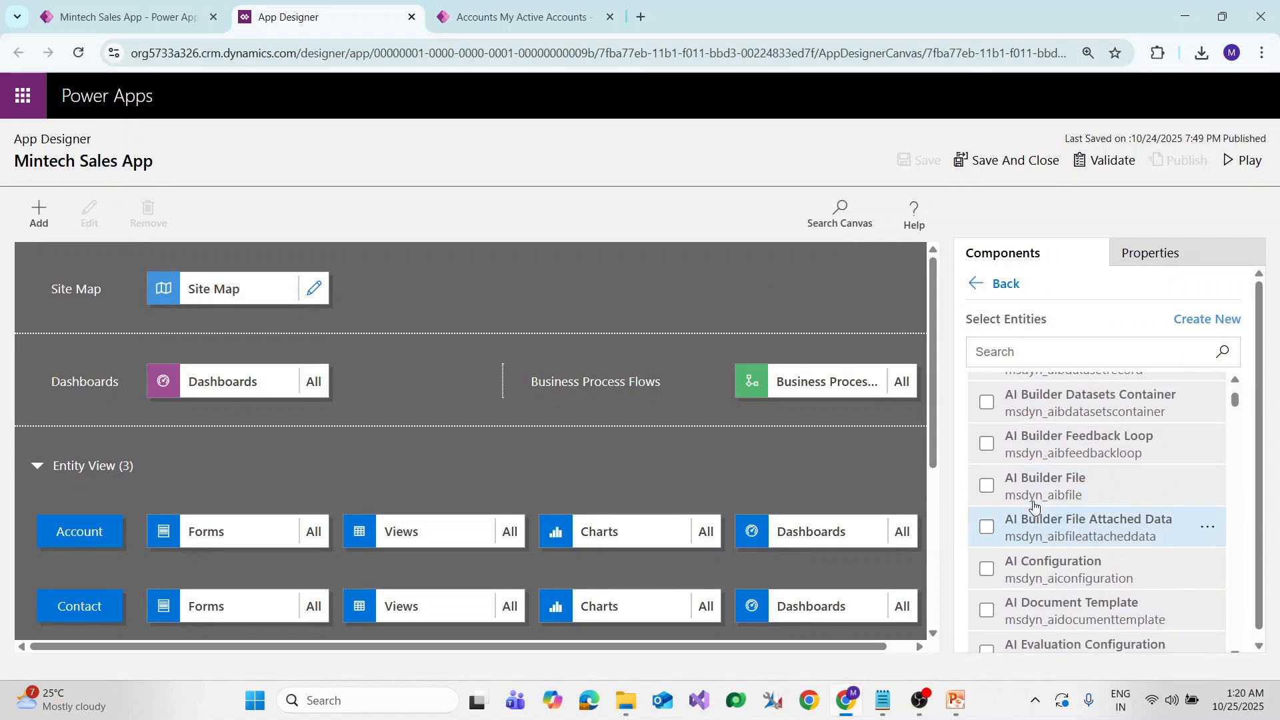
scroll(1031, 493, "up", 5)
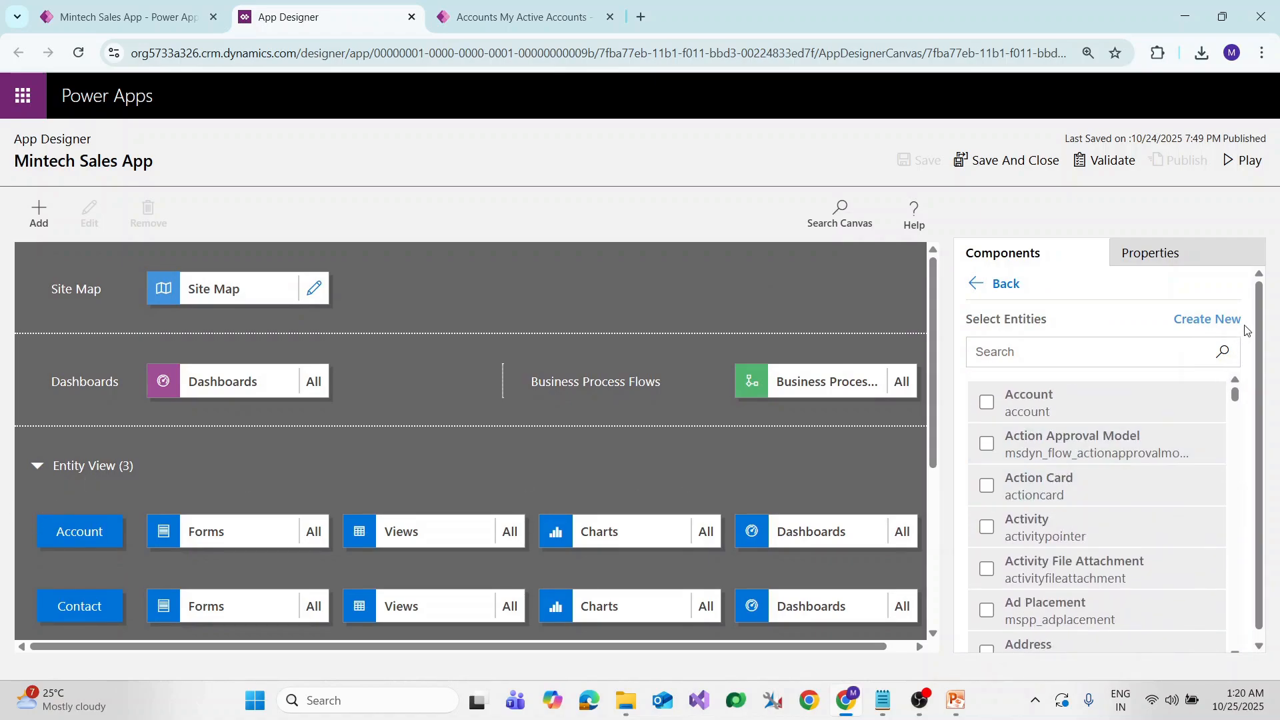
left_click(60, 315)
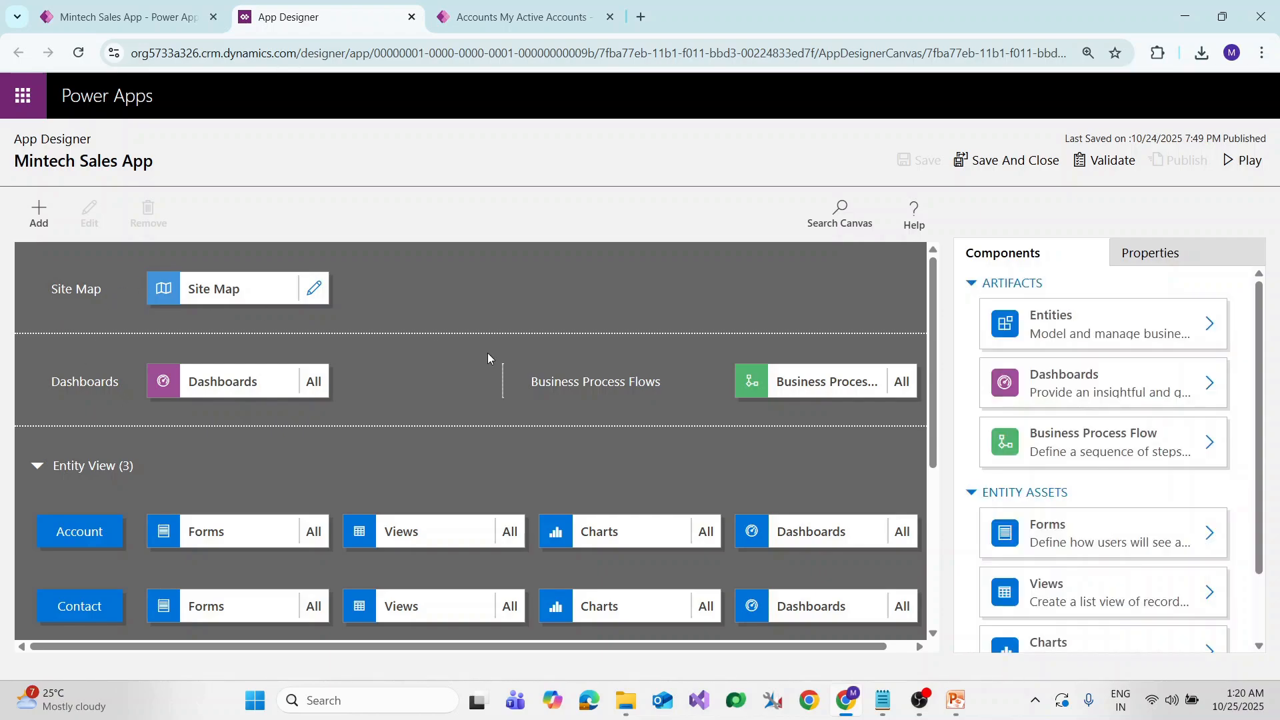
Open the site map and compare the Mintech Sales and Mintech Service areas' groups
left_click(315, 292)
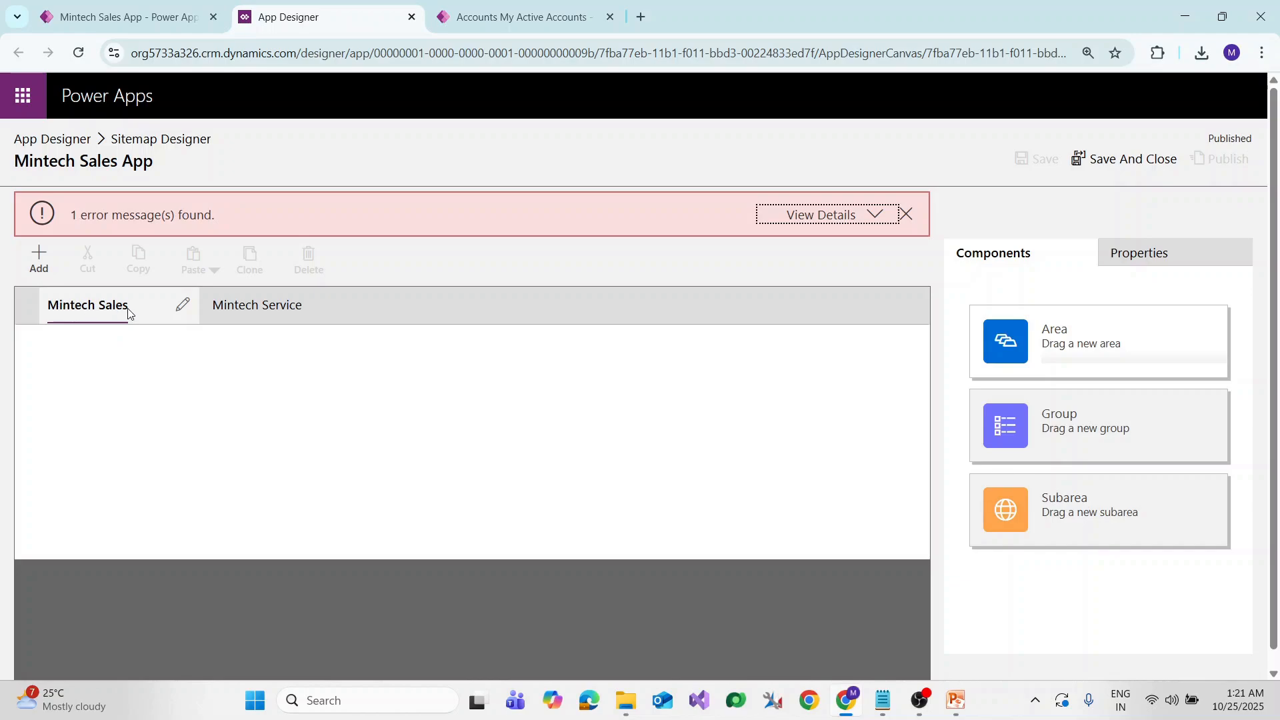
left_click(90, 310)
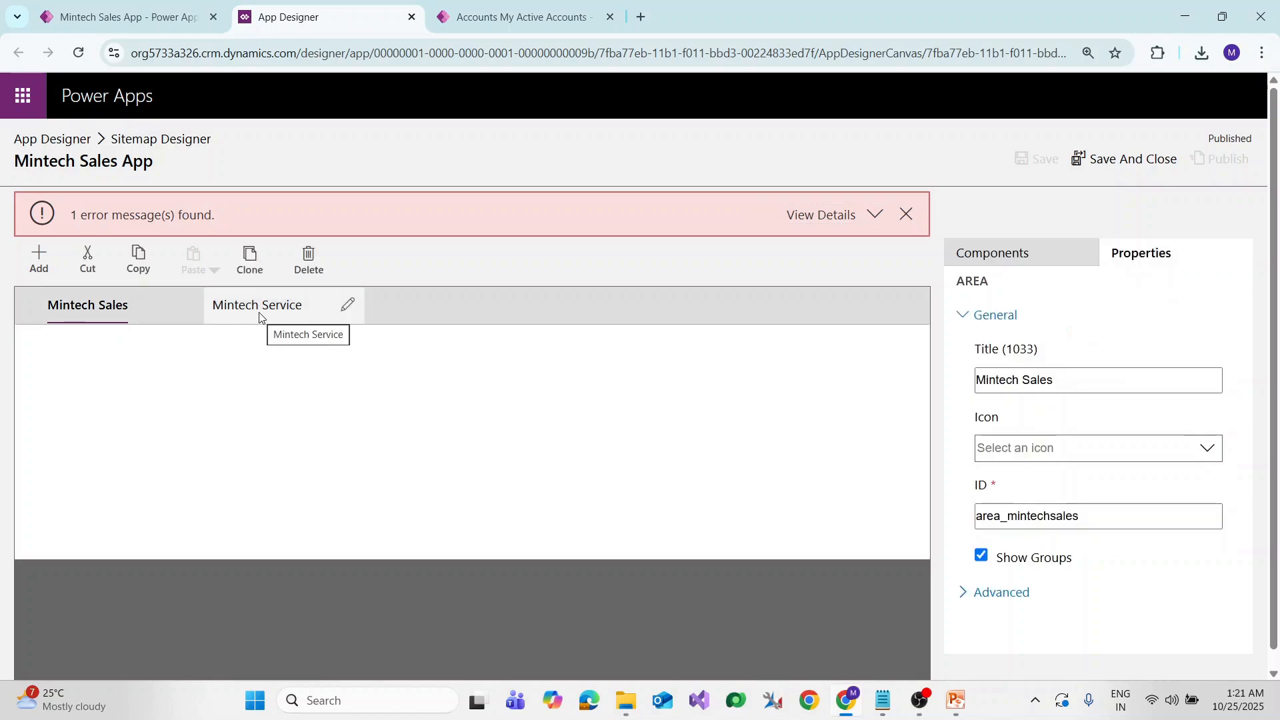
left_click(259, 317)
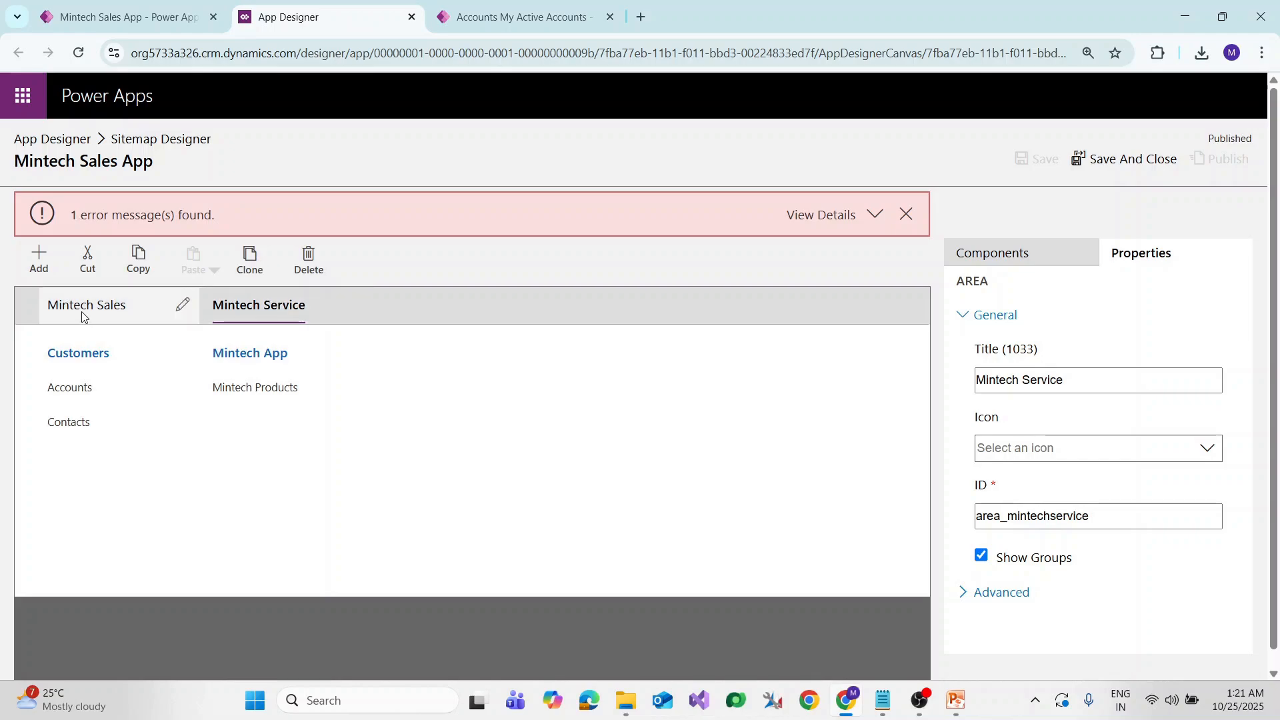
left_click(116, 314)
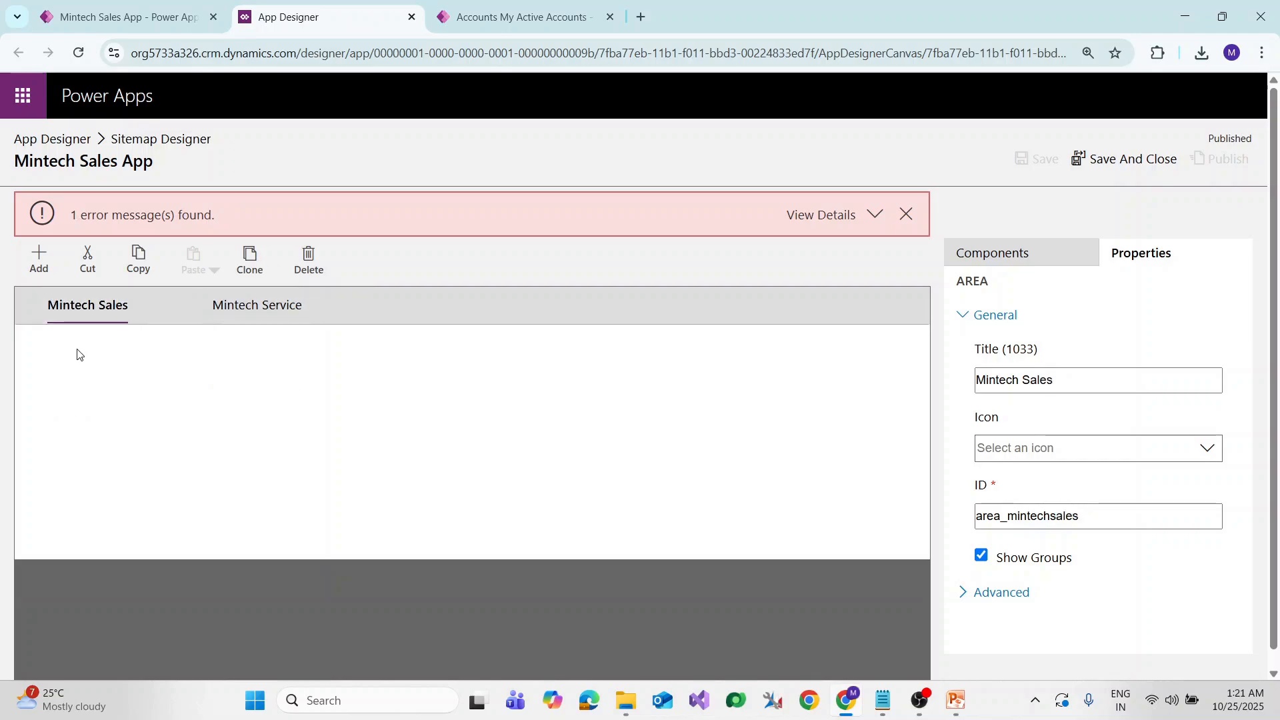
left_click(243, 311)
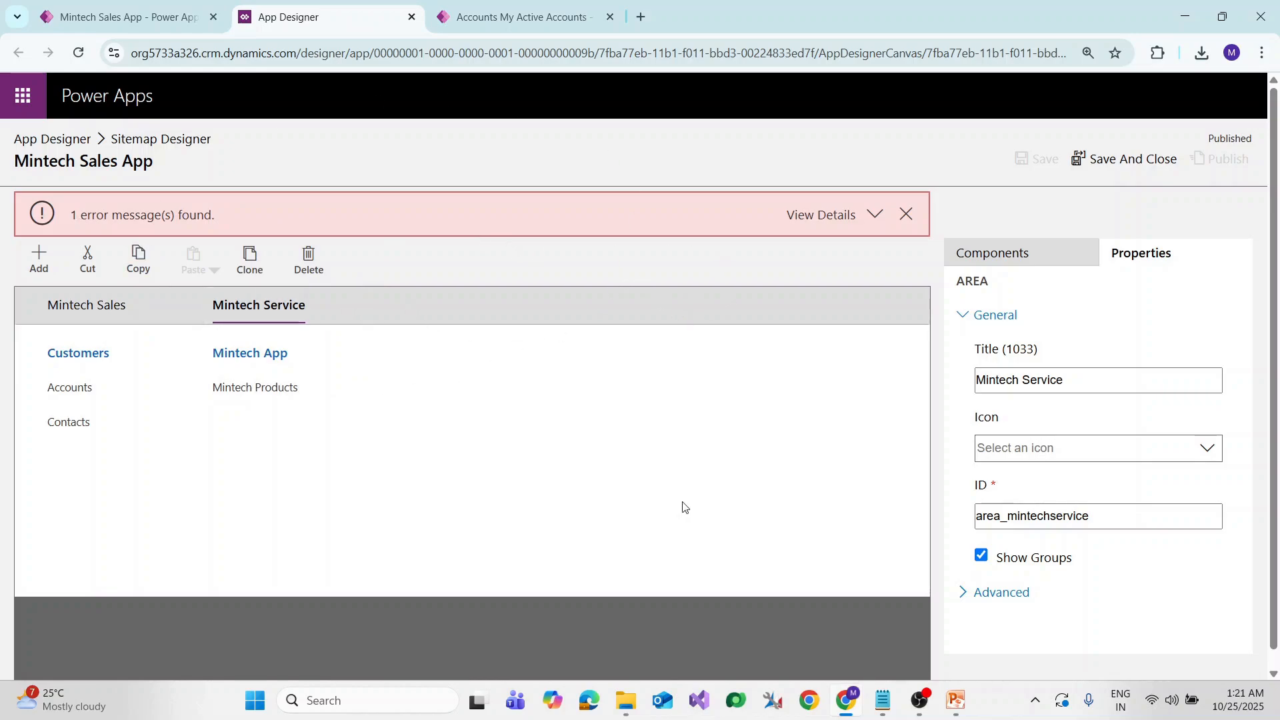
Save and close the sitemap, run Validate (3 warnings), then save and close the classic designer
left_click(153, 20)
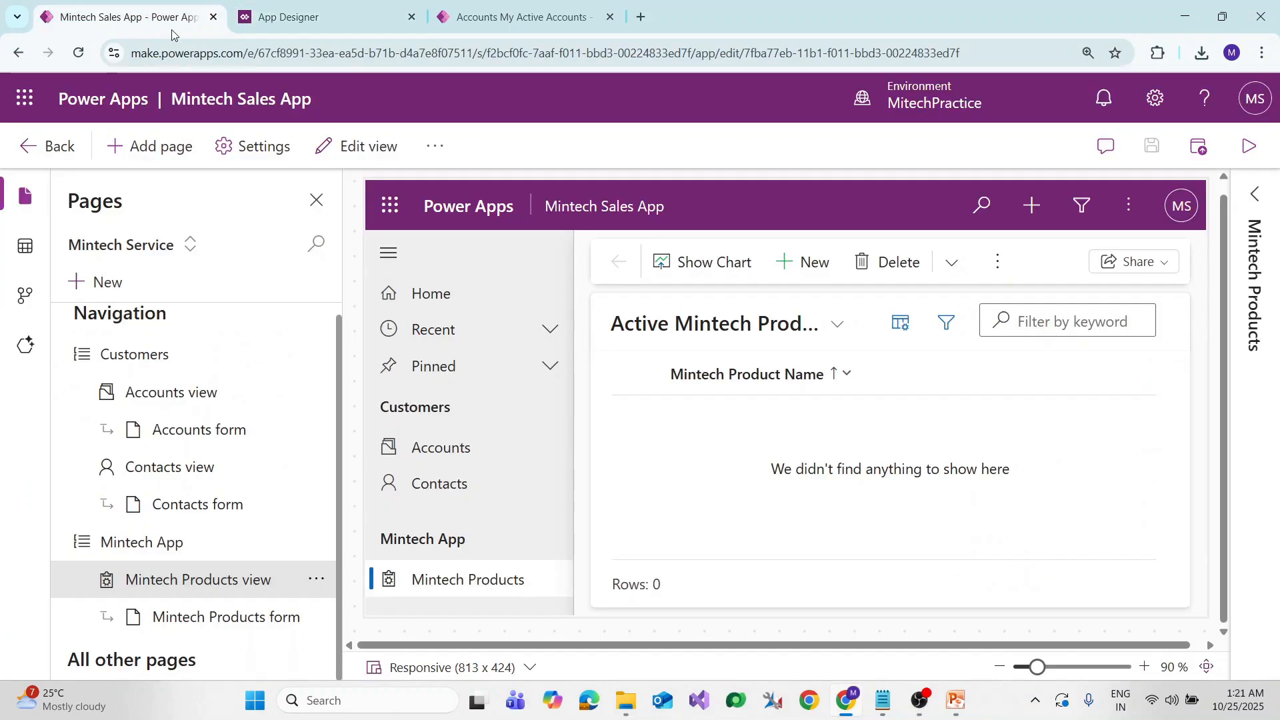
left_click(326, 18)
left_click(127, 16)
left_click(280, 17)
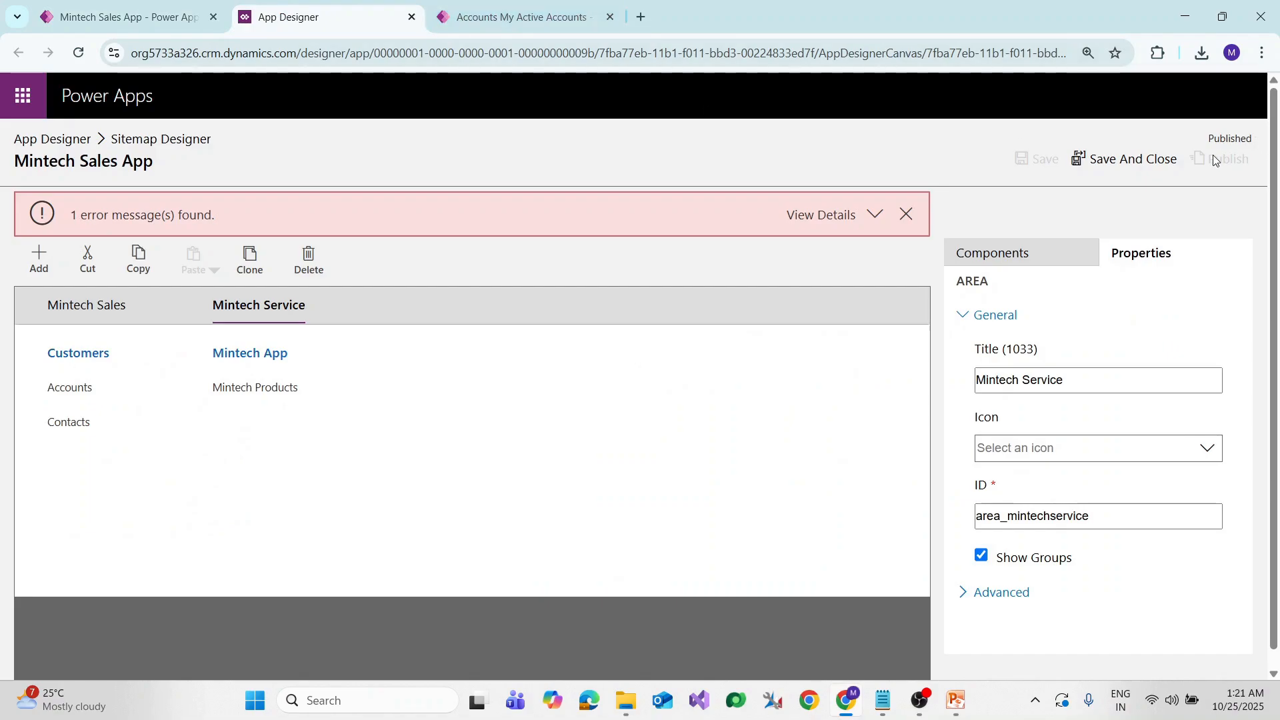
left_click(1133, 159)
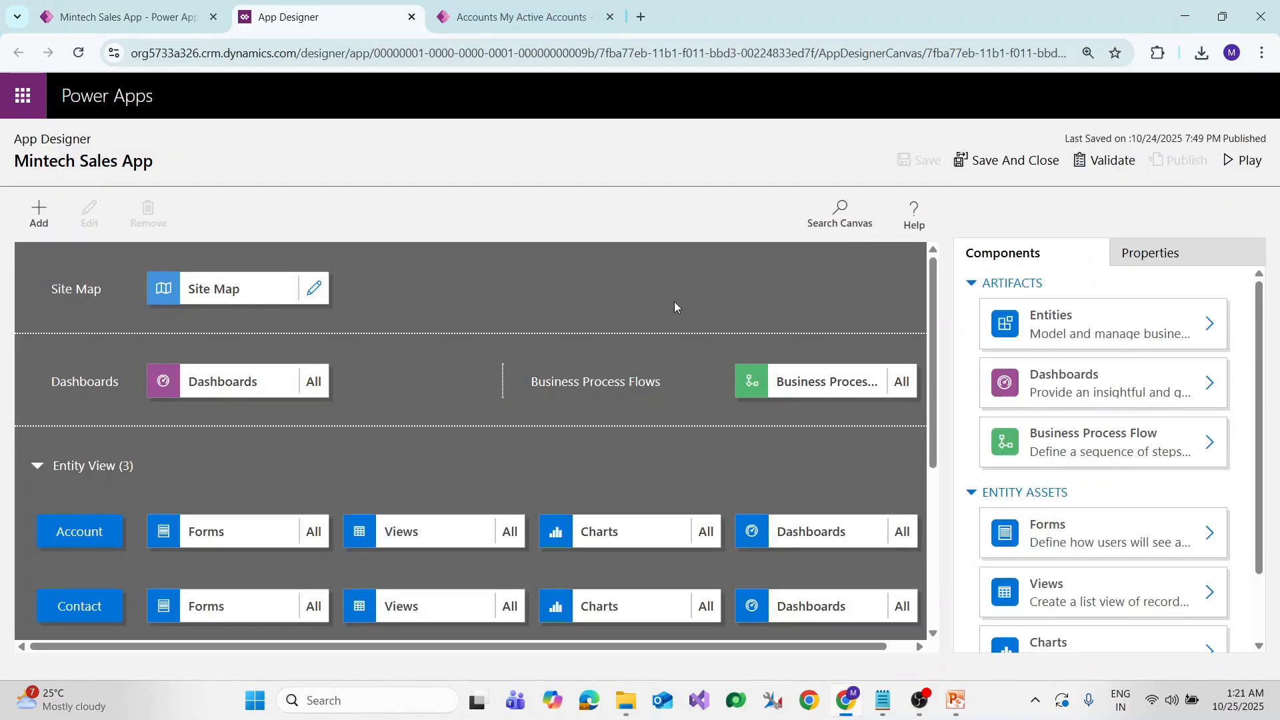
left_click(1094, 162)
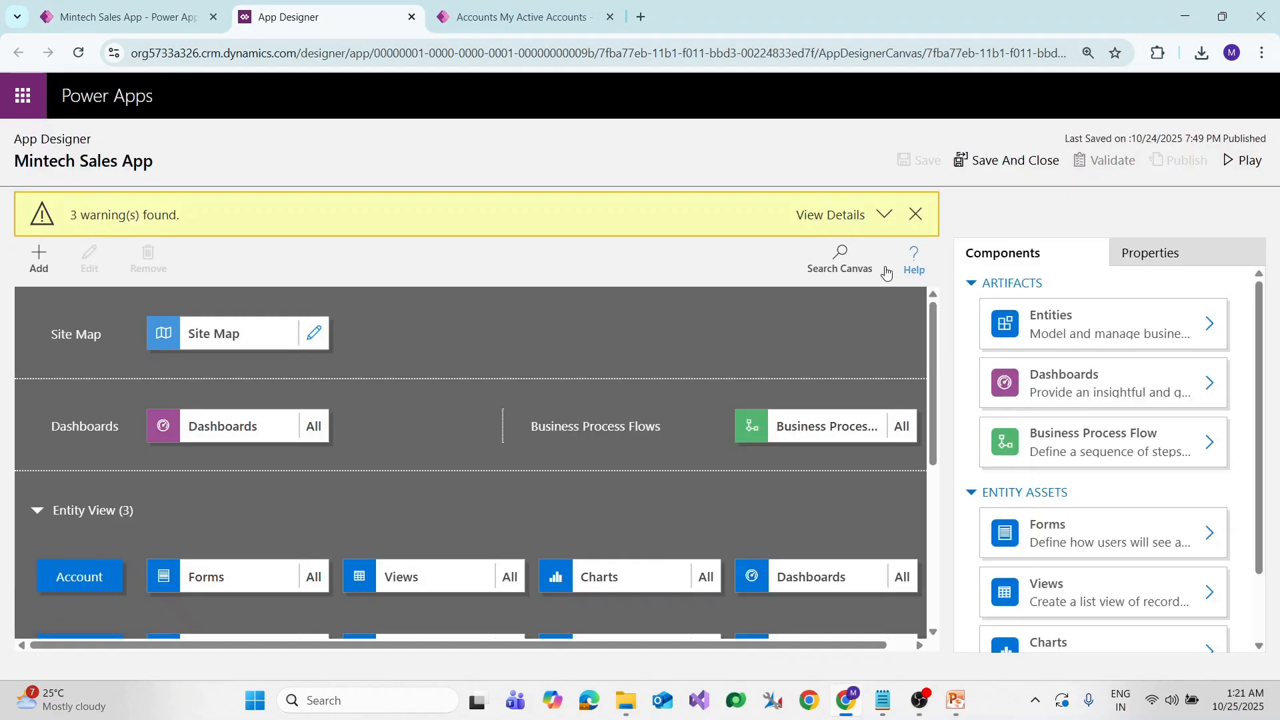
left_click(1014, 162)
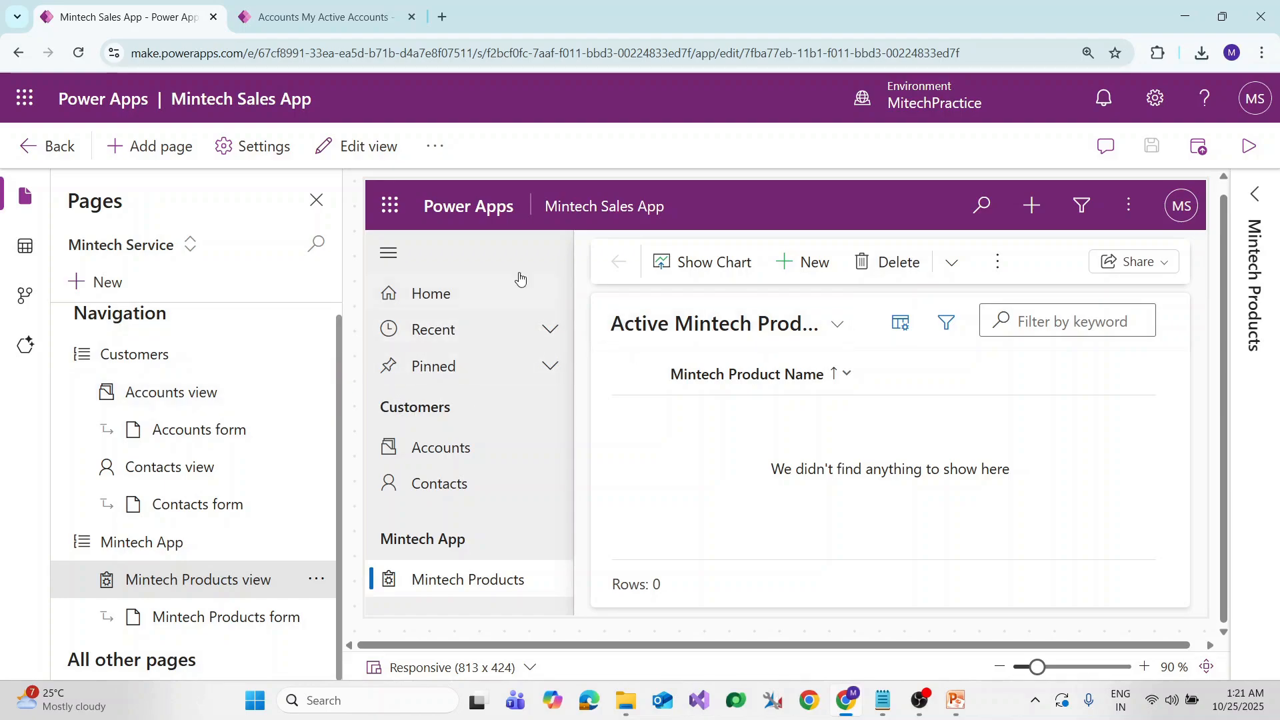
In the running app tab, reload Accounts and keep the My Active Accounts view listing TCM and TCS1
left_click(327, 17)
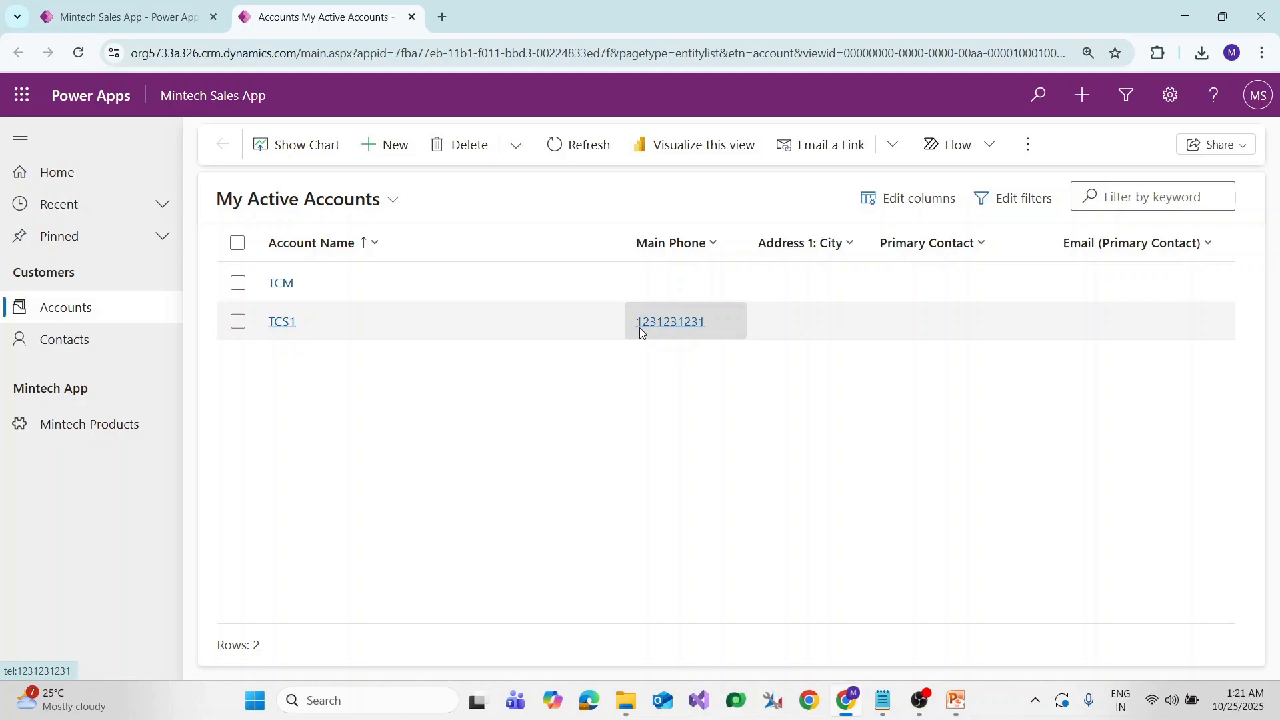
left_click(75, 314)
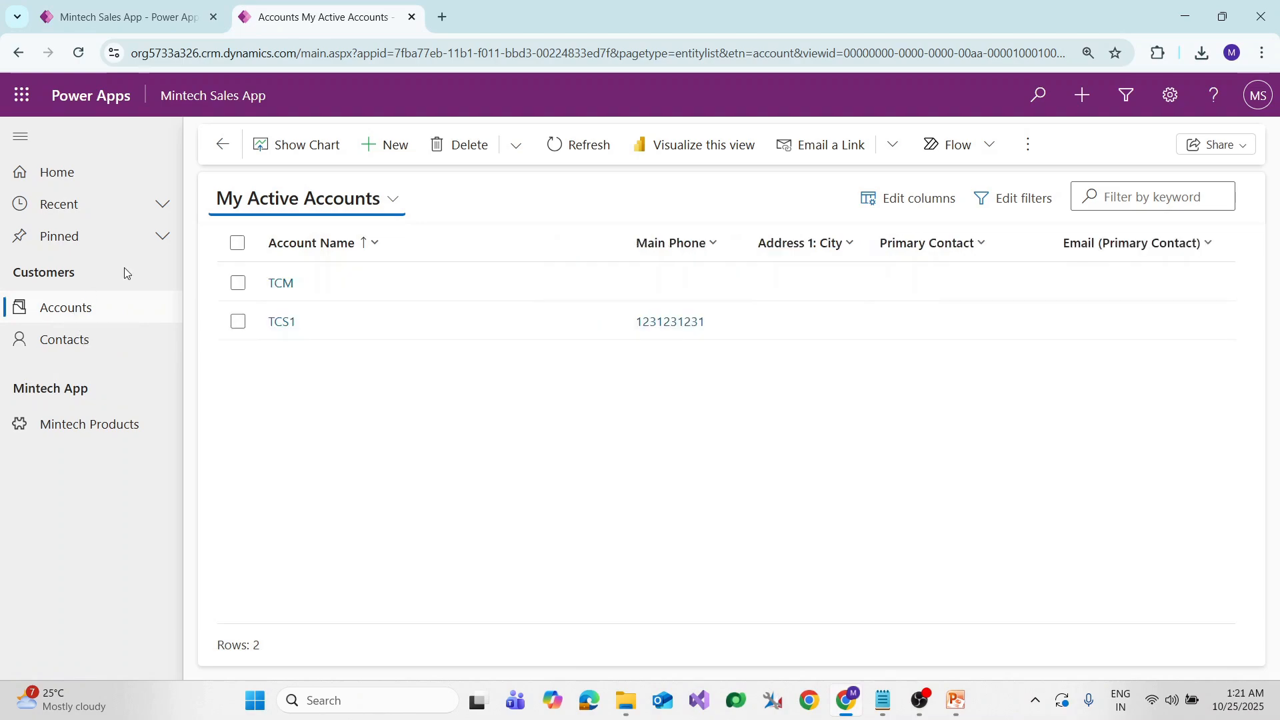
left_click(380, 201)
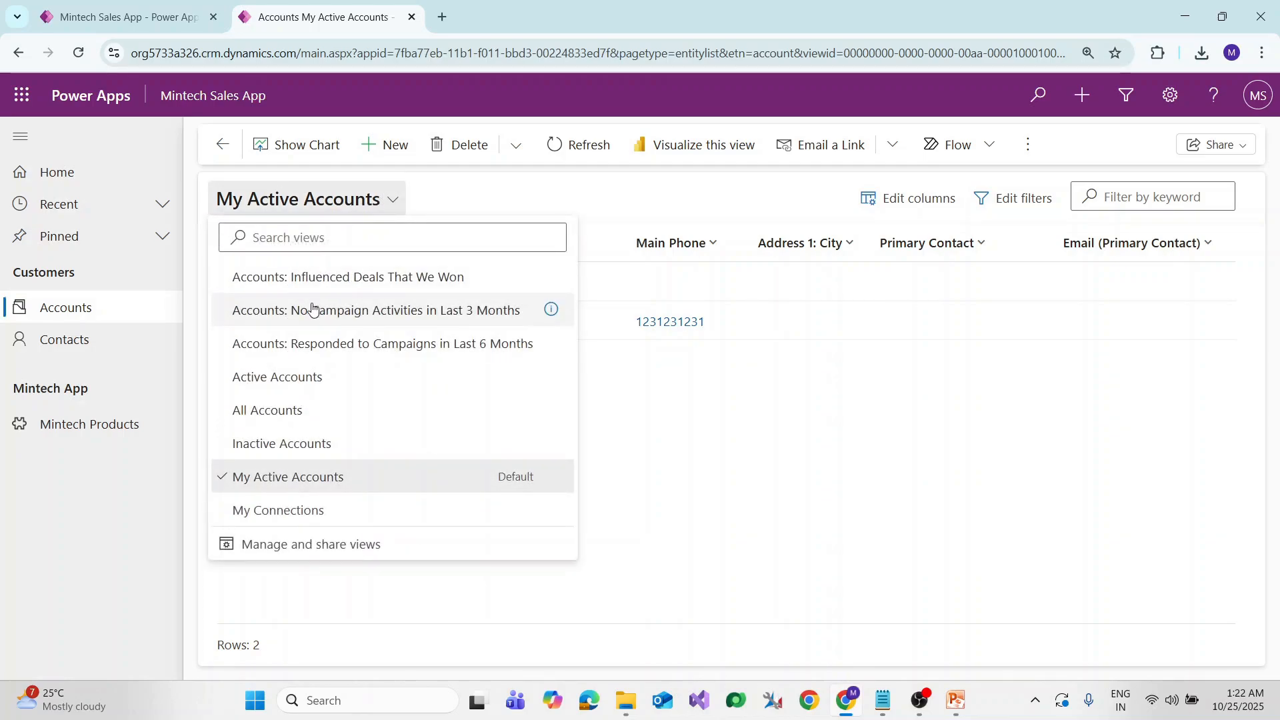
left_click(833, 408)
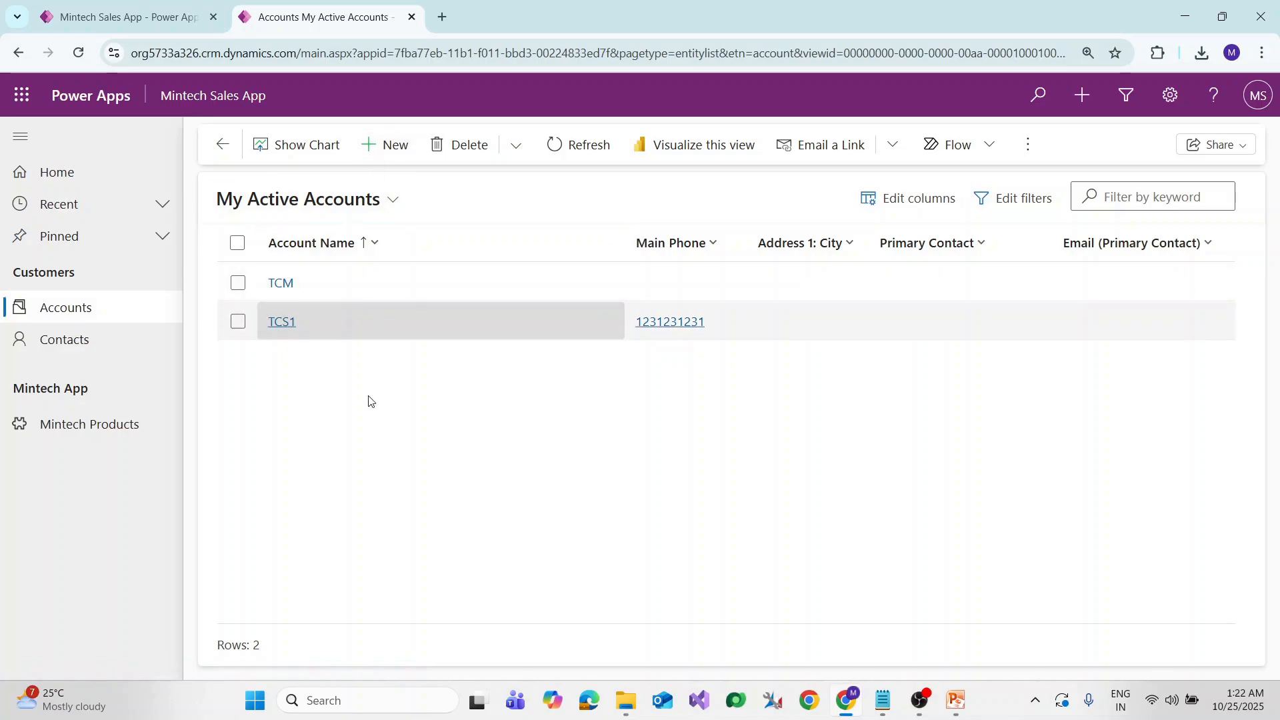
Start a new account named Mintech Services and begin entering its email
left_click(384, 153)
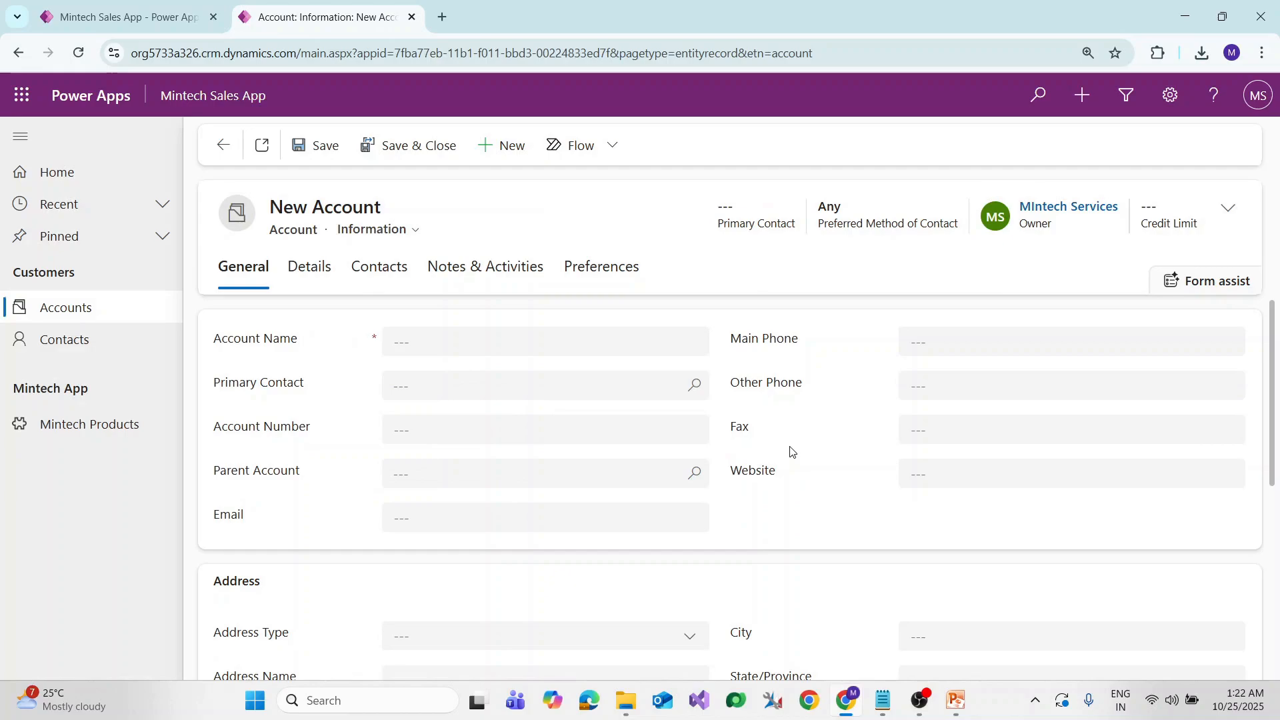
left_click(472, 350)
type("M")
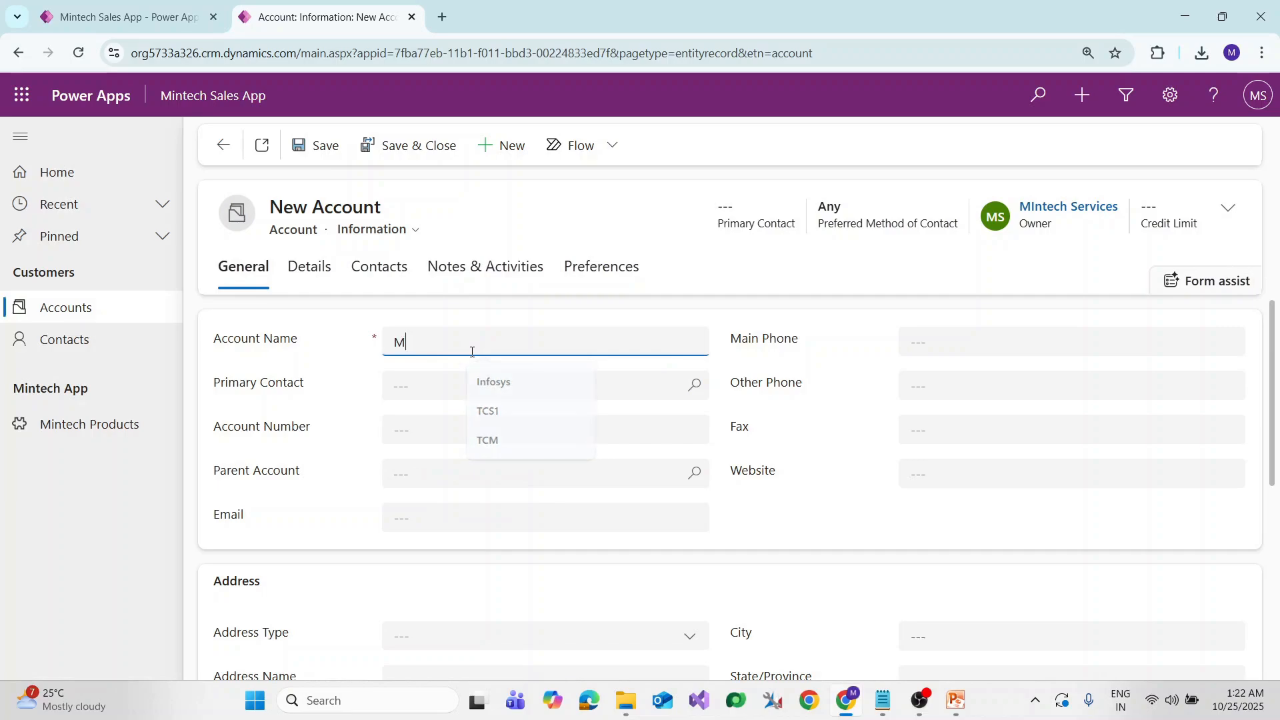
type("intech Services")
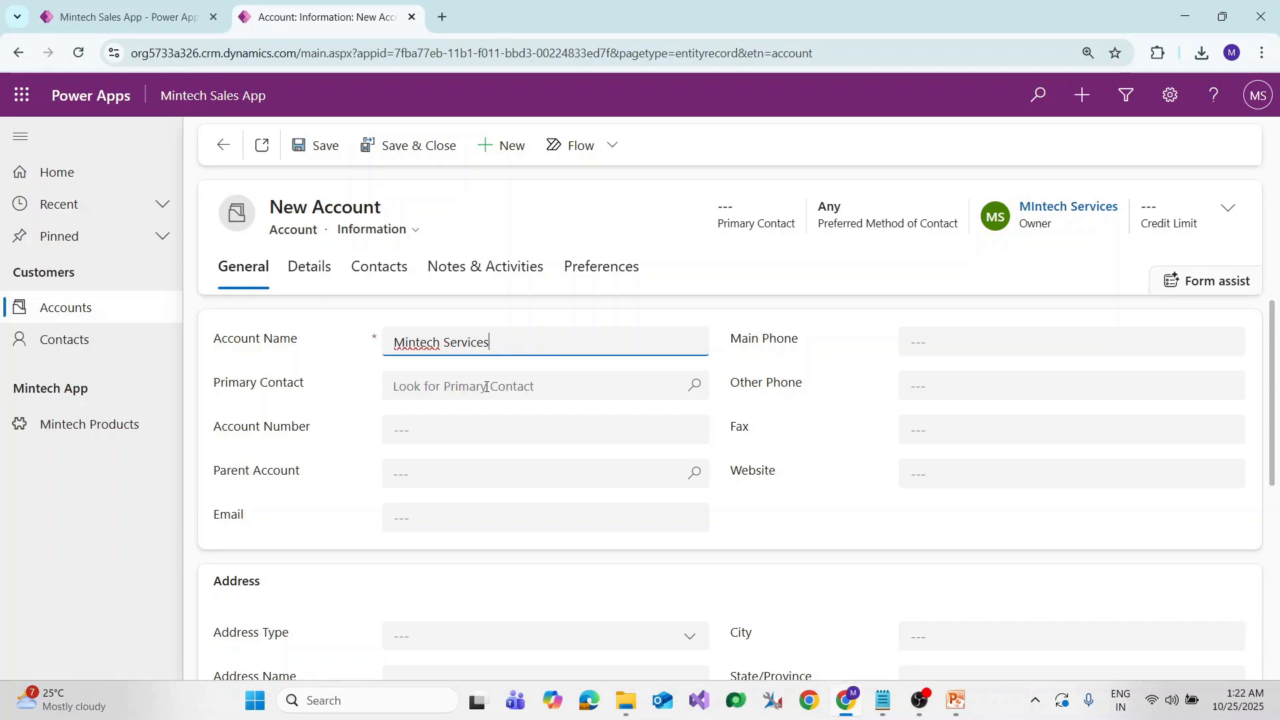
left_click(404, 522)
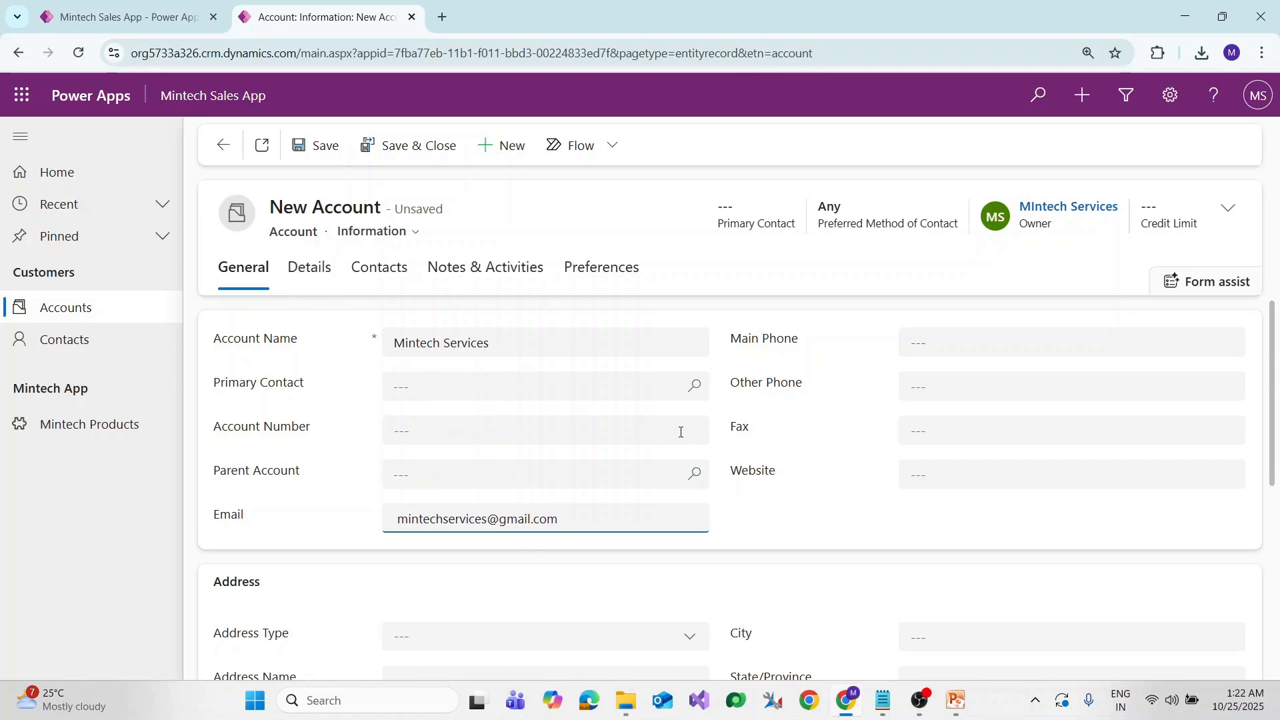
Scroll the form and review the Address Type choices without picking one
scroll(680, 427, "down", 6)
scroll(421, 476, "up", 10)
scroll(373, 543, "down", 1)
left_click(451, 555)
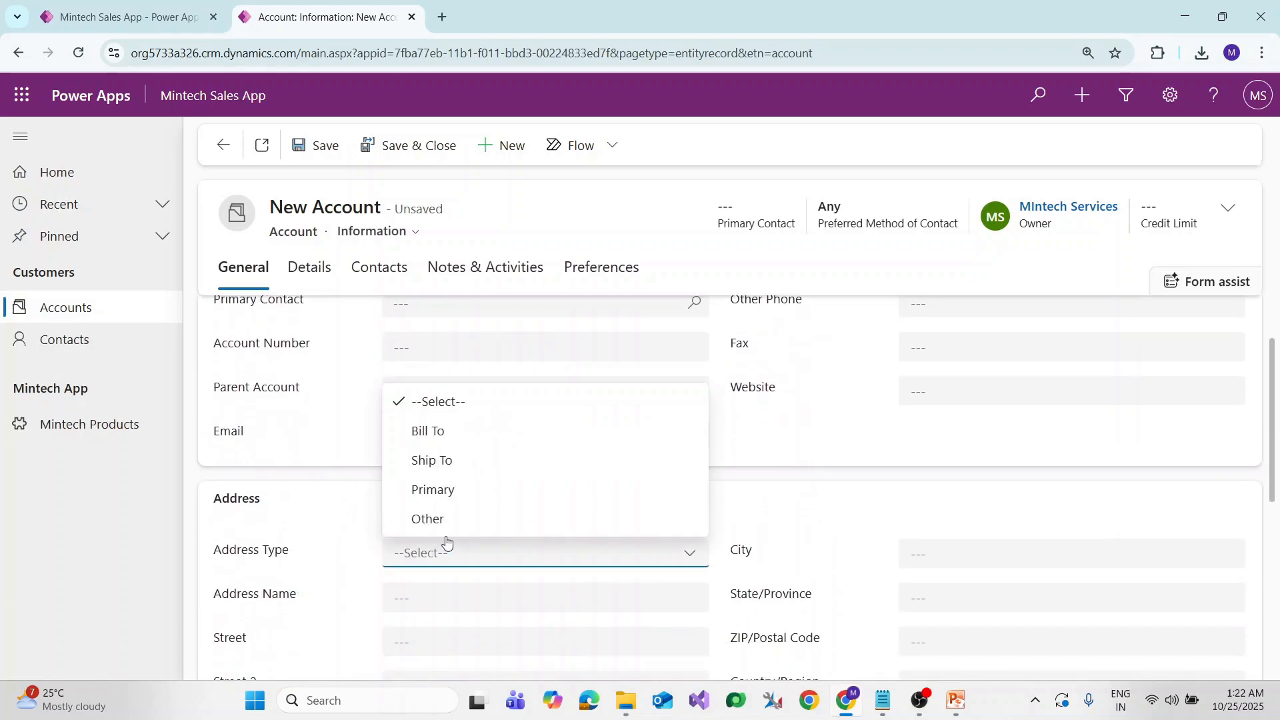
left_click(318, 559)
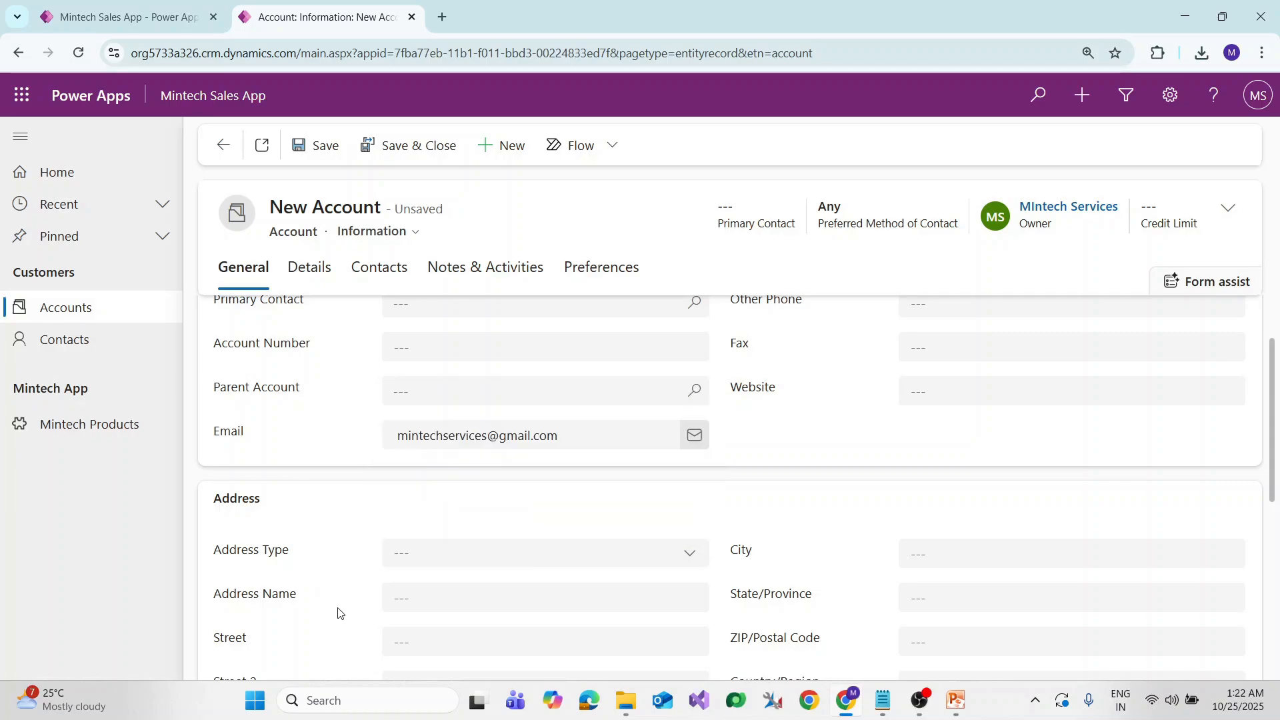
scroll(443, 591, "down", 1)
scroll(427, 560, "up", 2)
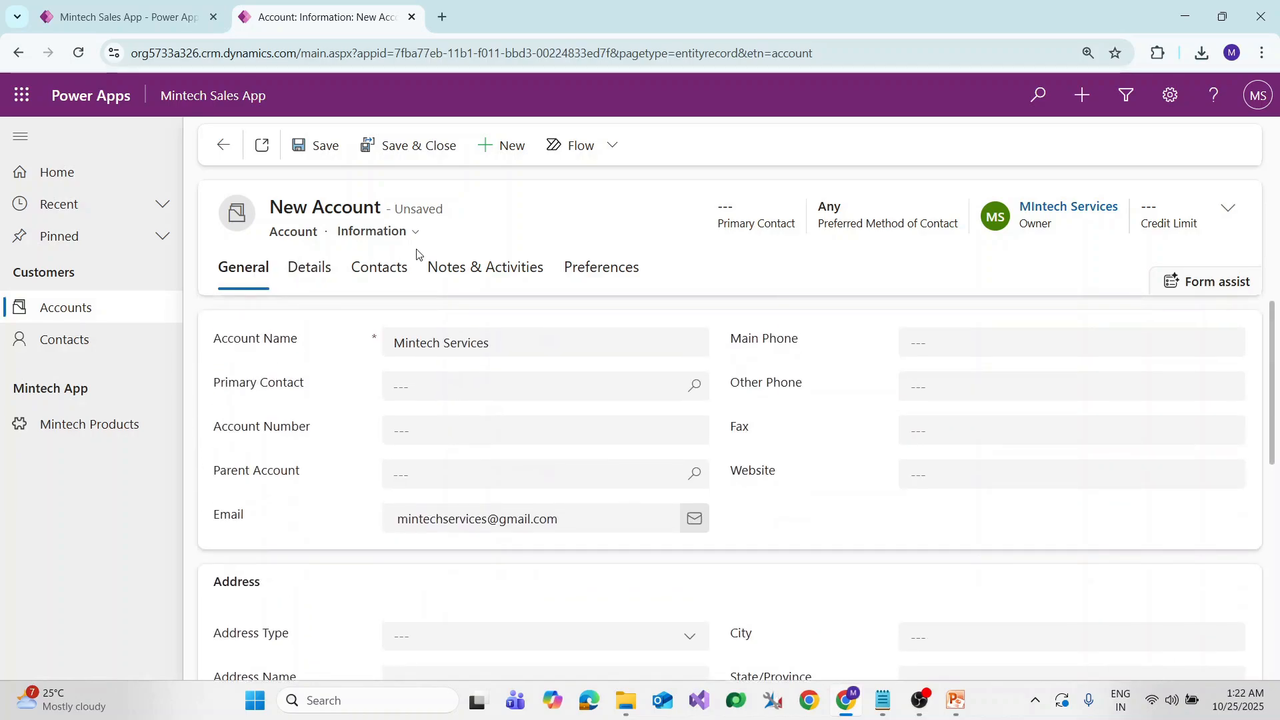
Check the account forms list twice, leaving the Information form in place
left_click(400, 232)
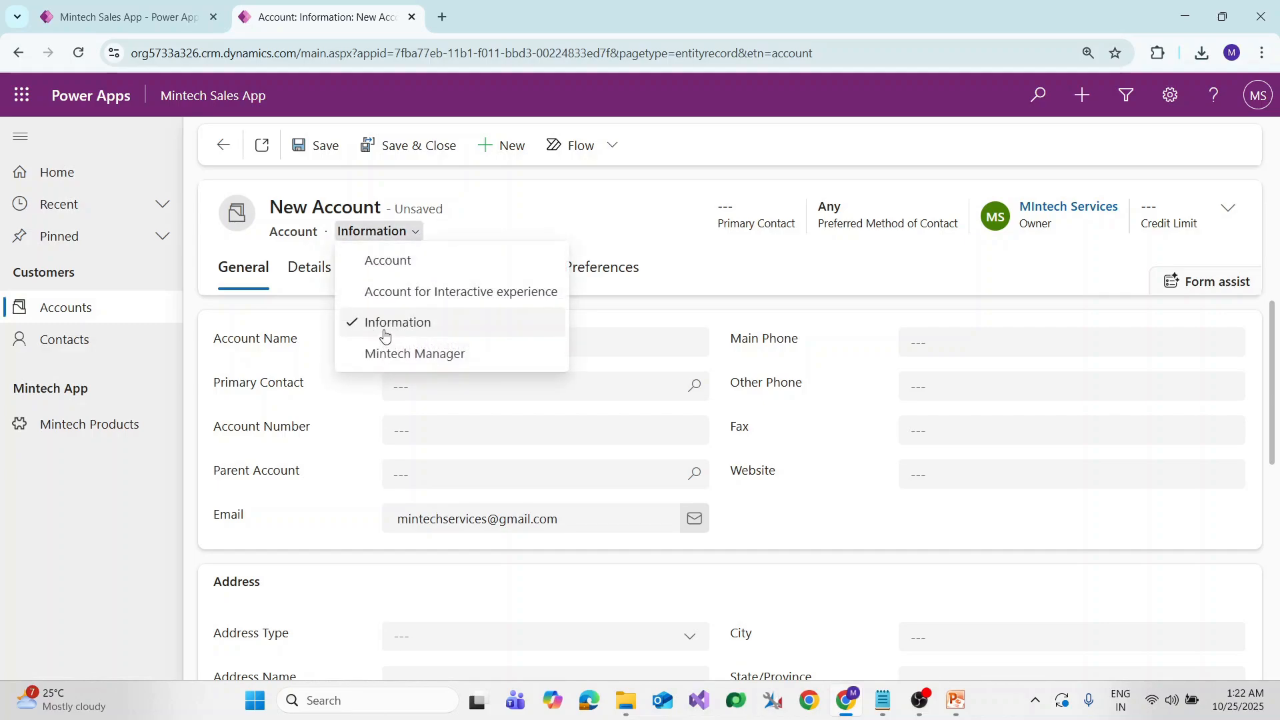
left_click(564, 200)
double_click(275, 233)
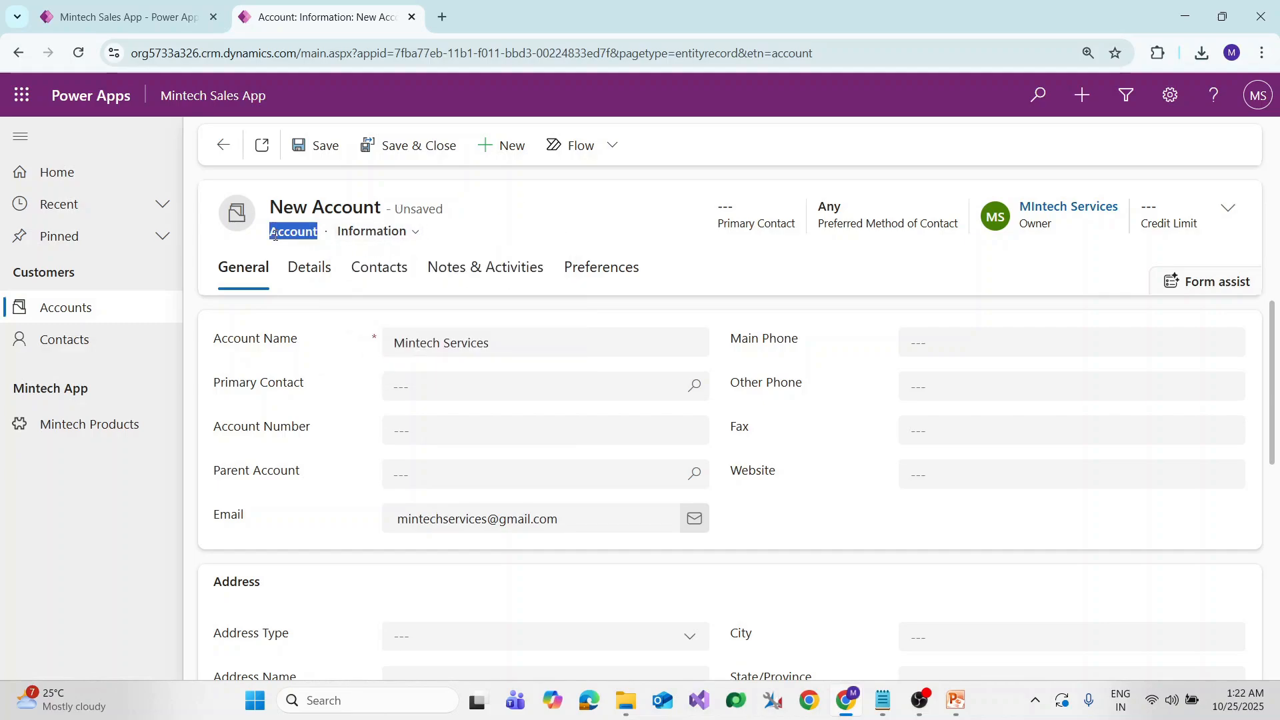
left_click(275, 235)
left_click(414, 233)
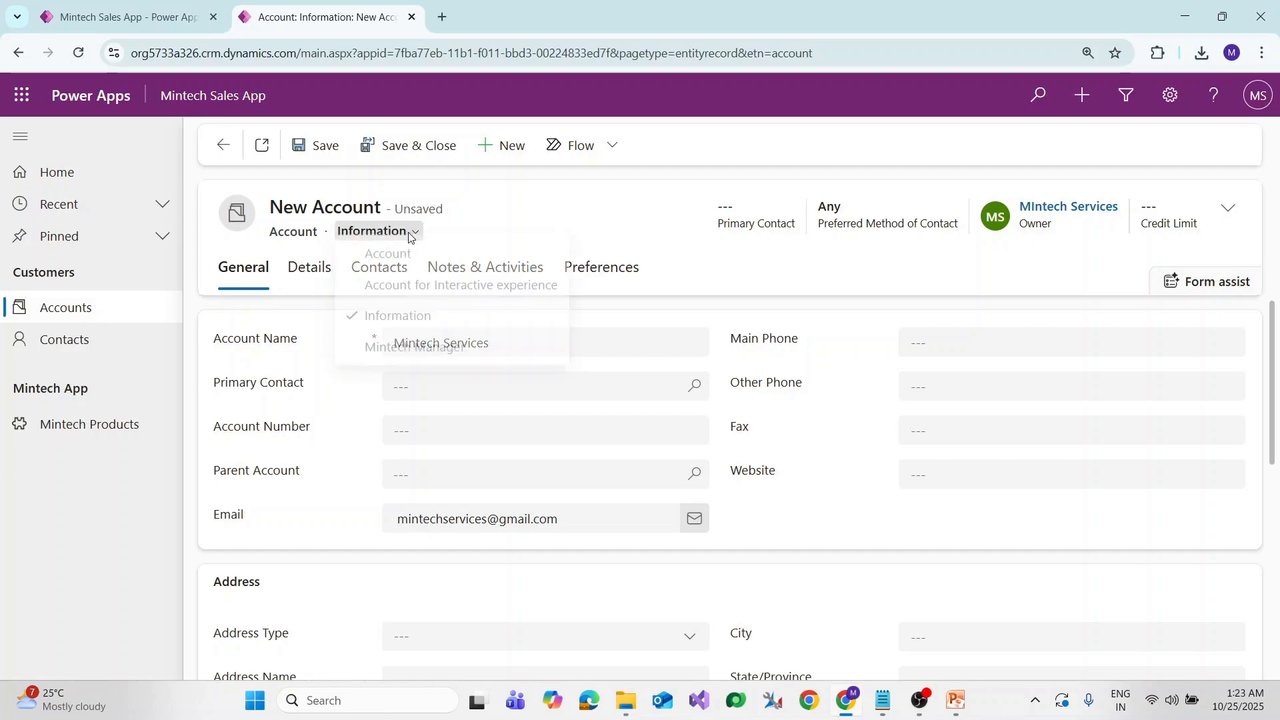
left_click(574, 205)
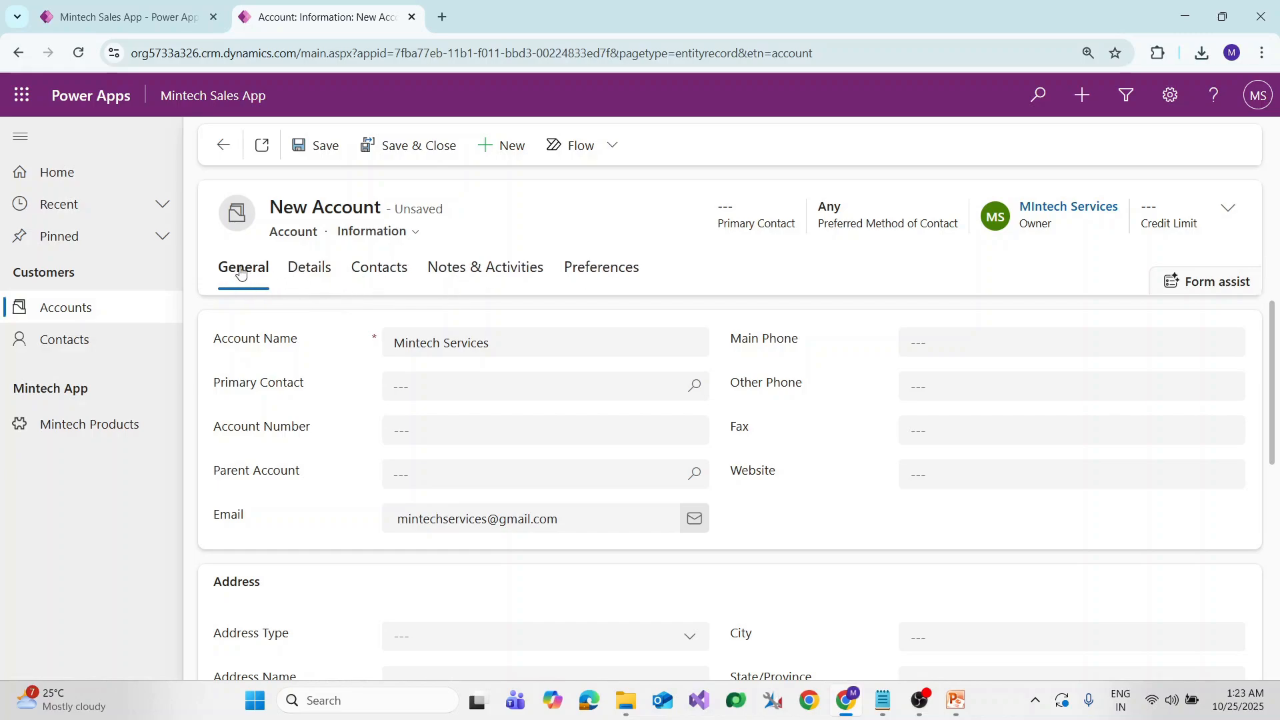
Look at the Contacts and Details sections, then scroll through the General section
left_click(353, 270)
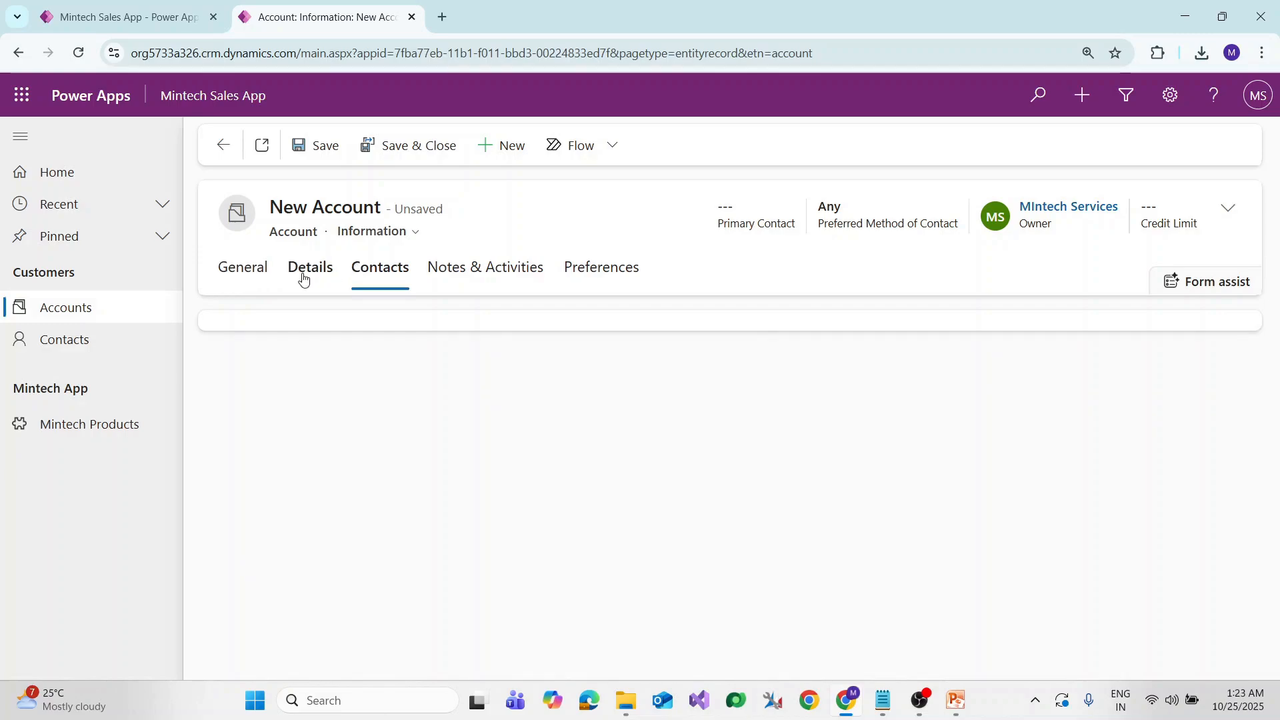
left_click(309, 269)
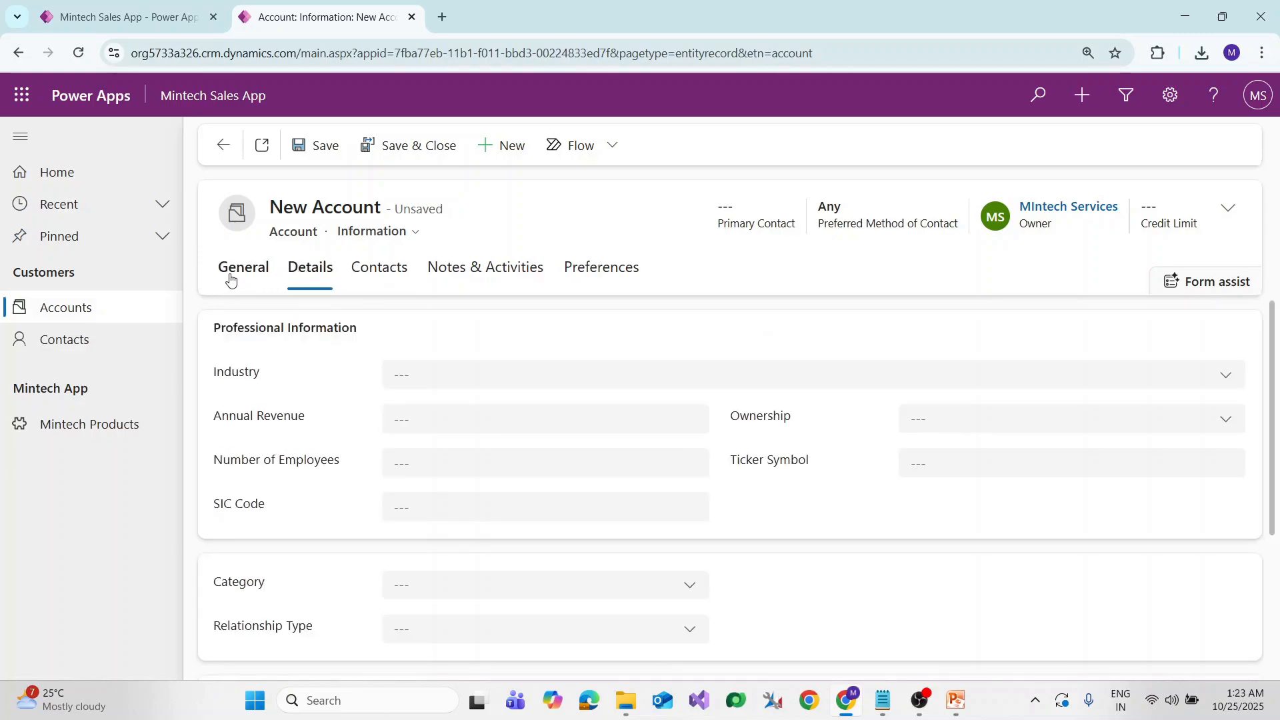
left_click(226, 279)
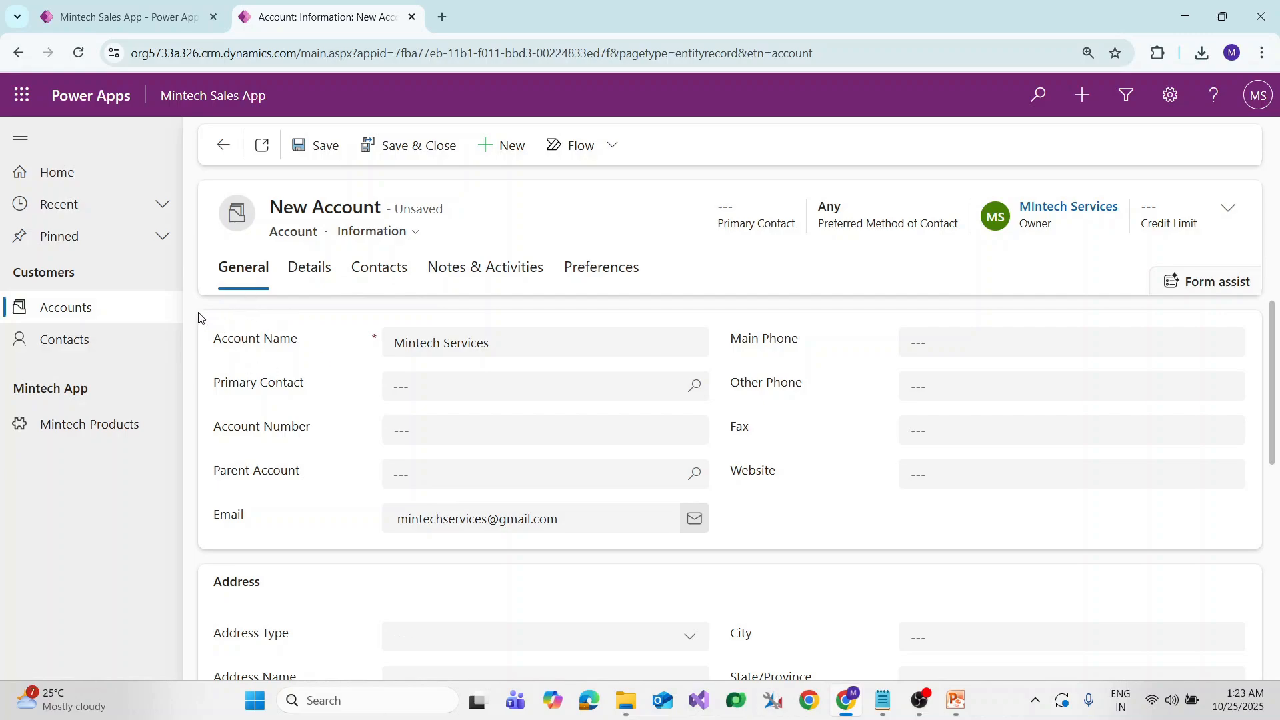
scroll(234, 467, "down", 1)
scroll(220, 497, "down", 5)
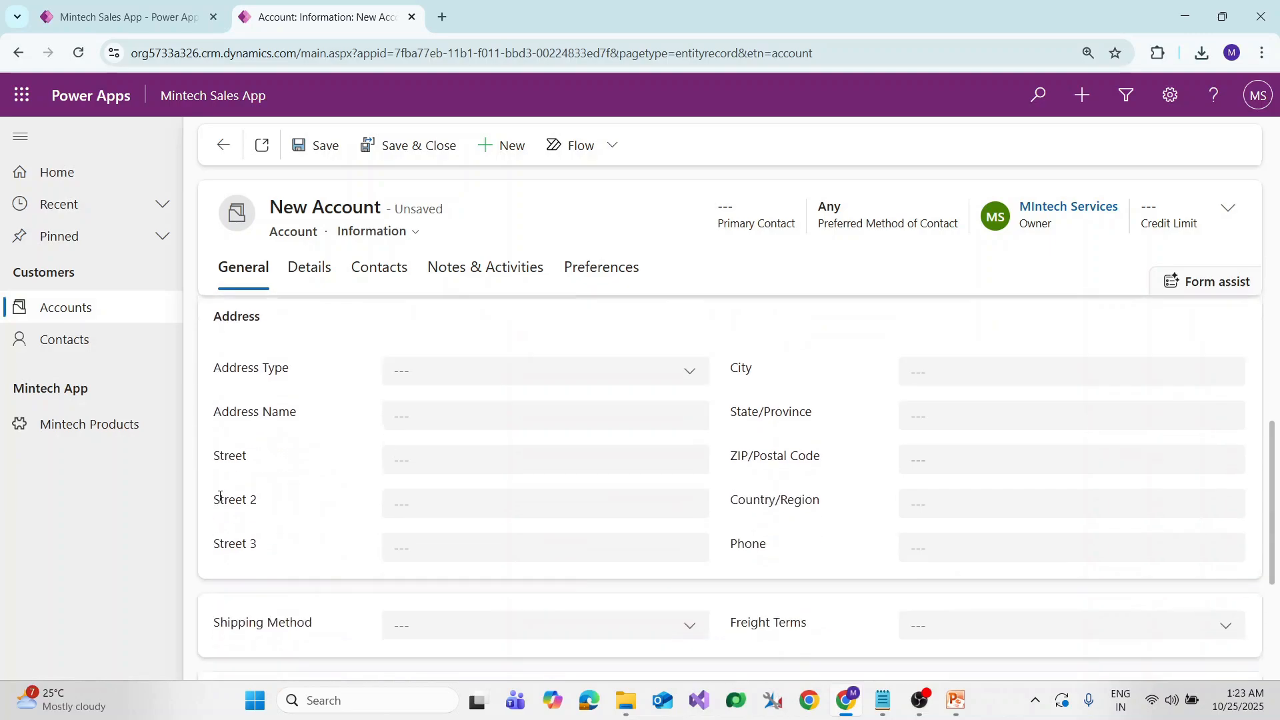
scroll(324, 510, "up", 6)
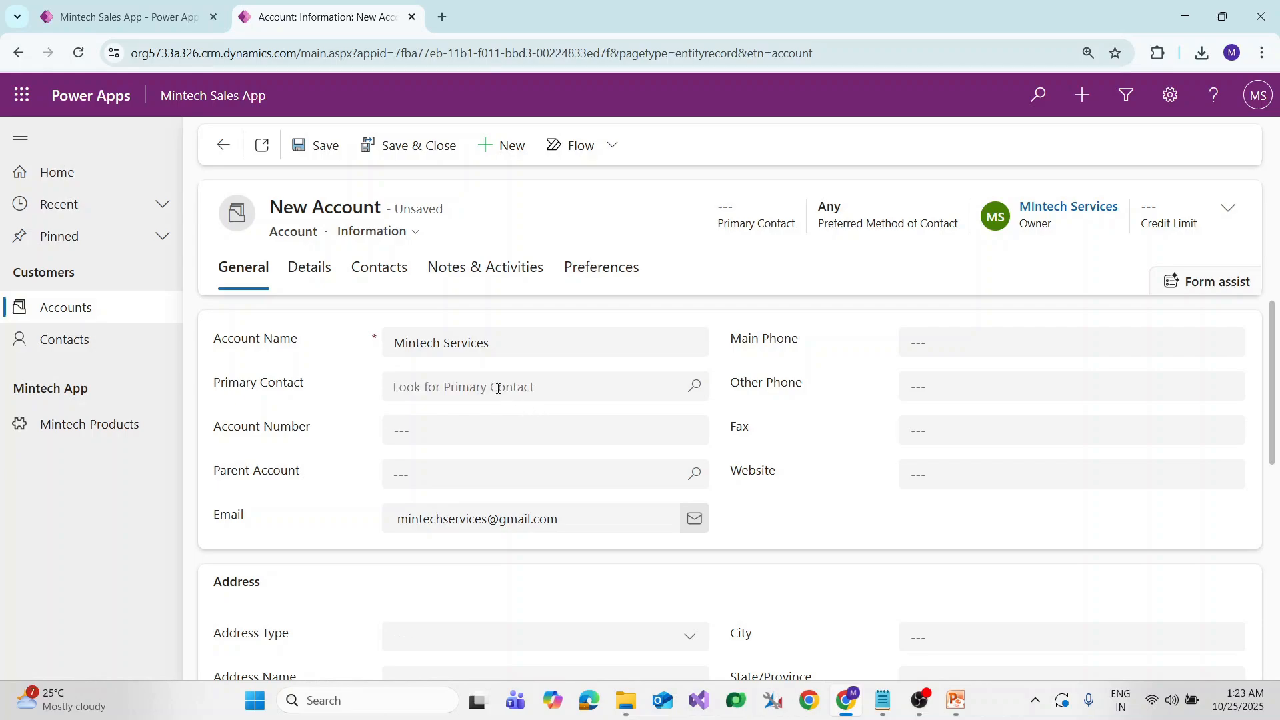
scroll(476, 469, "down", 2)
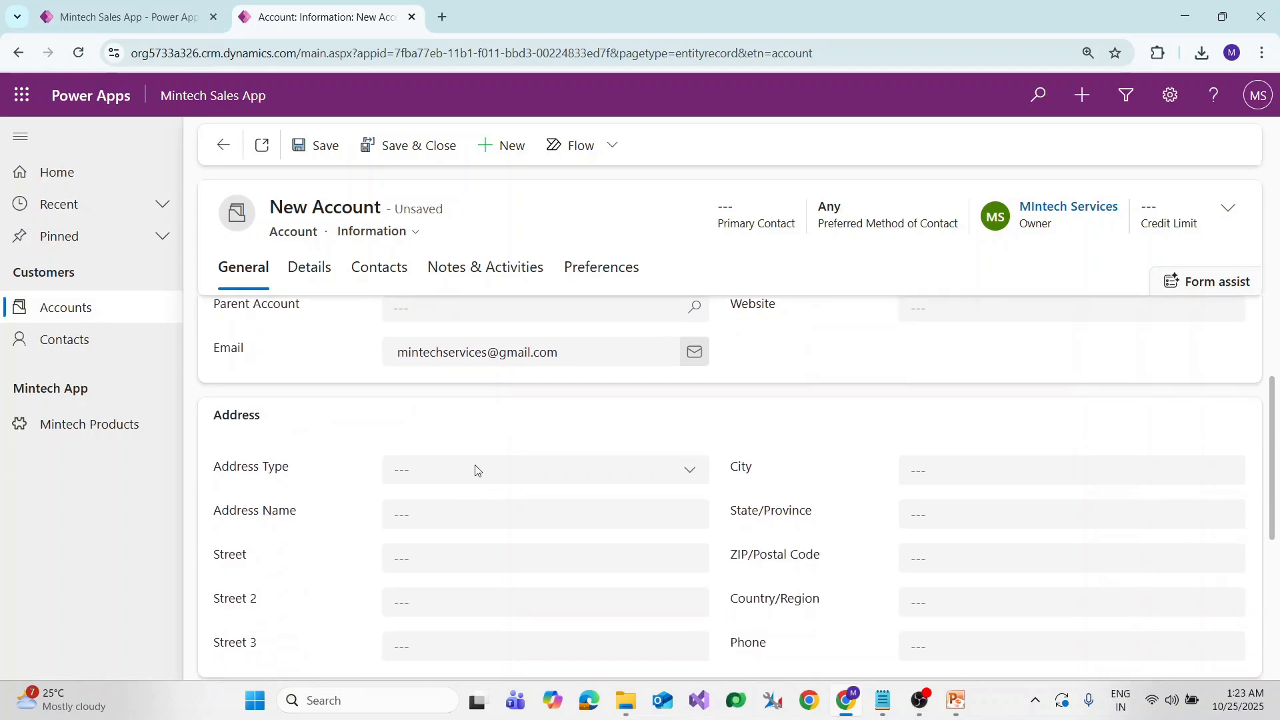
scroll(251, 459, "up", 2)
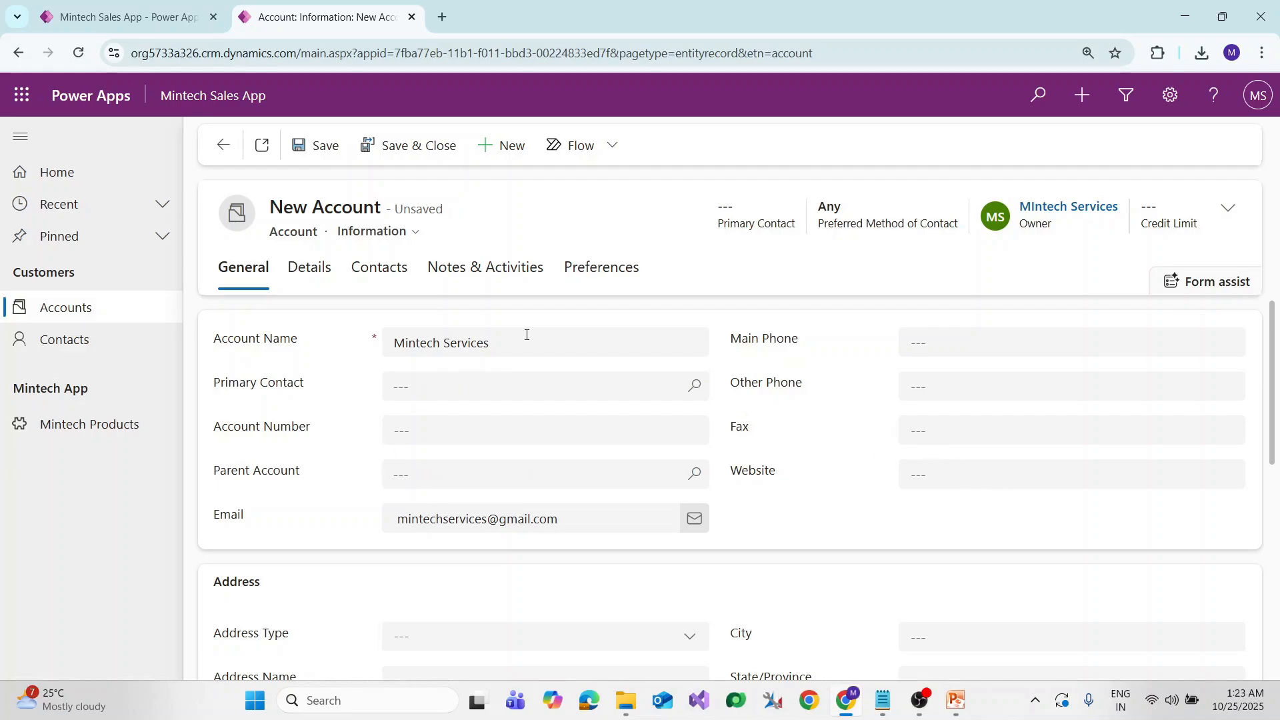
Tour the Details, Notes & Activities and Preferences sections, ending back on General
double_click(294, 238)
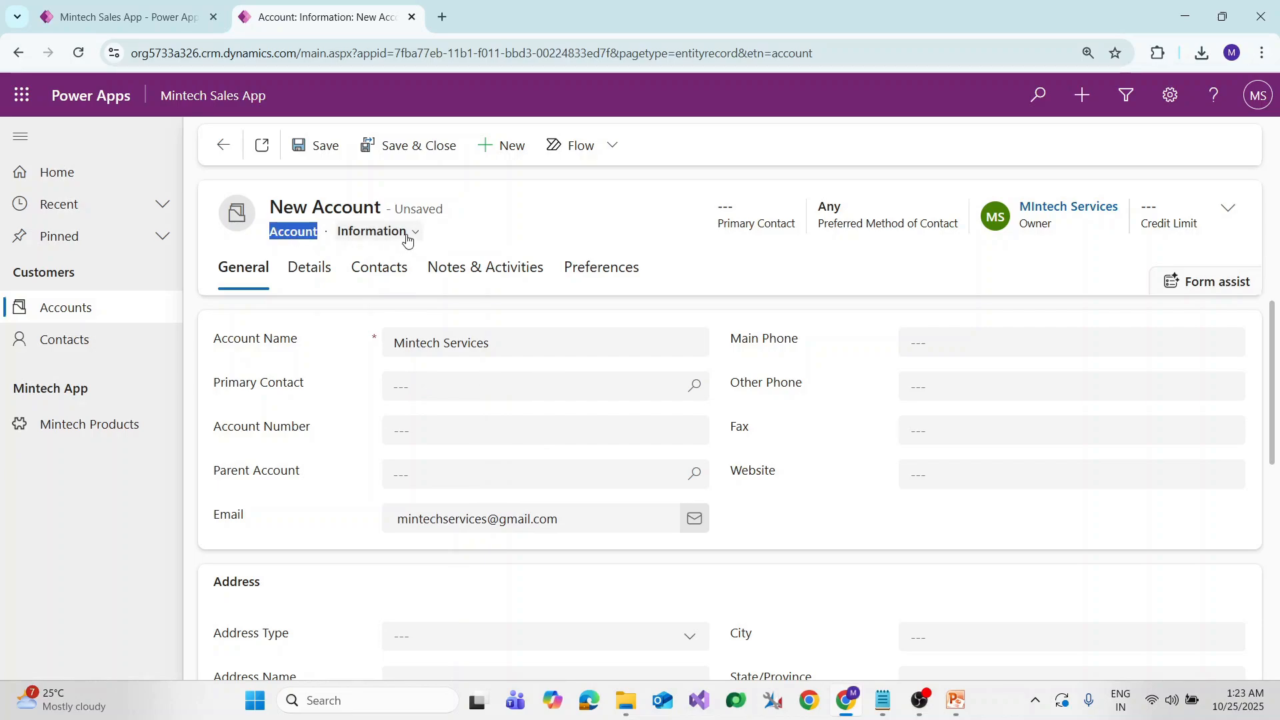
left_click(248, 279)
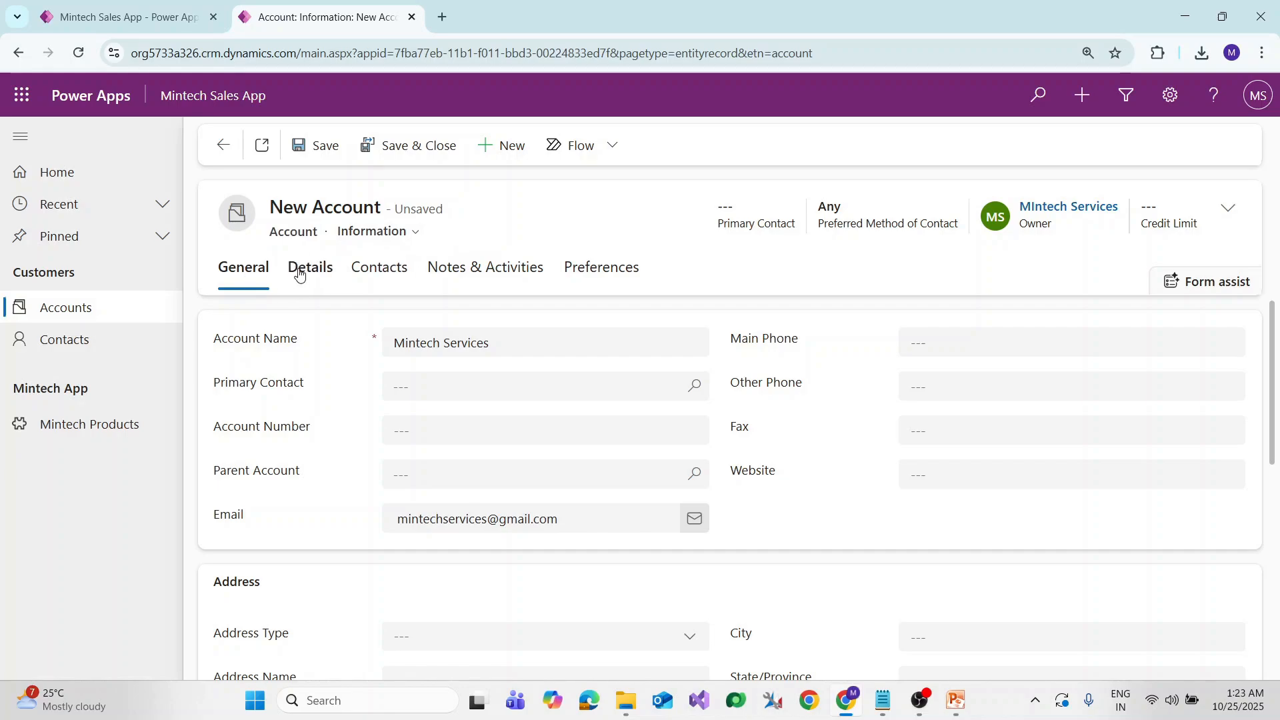
left_click(299, 274)
left_click(244, 268)
left_click(301, 270)
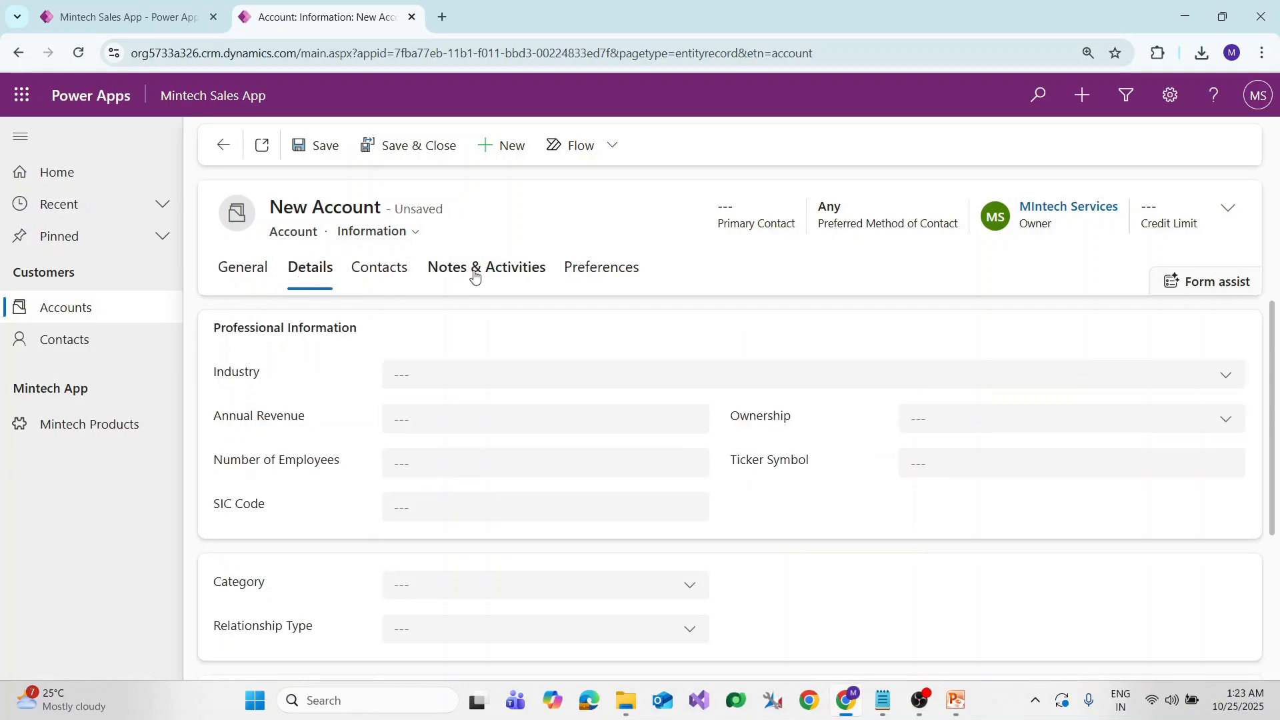
left_click(474, 274)
left_click(605, 268)
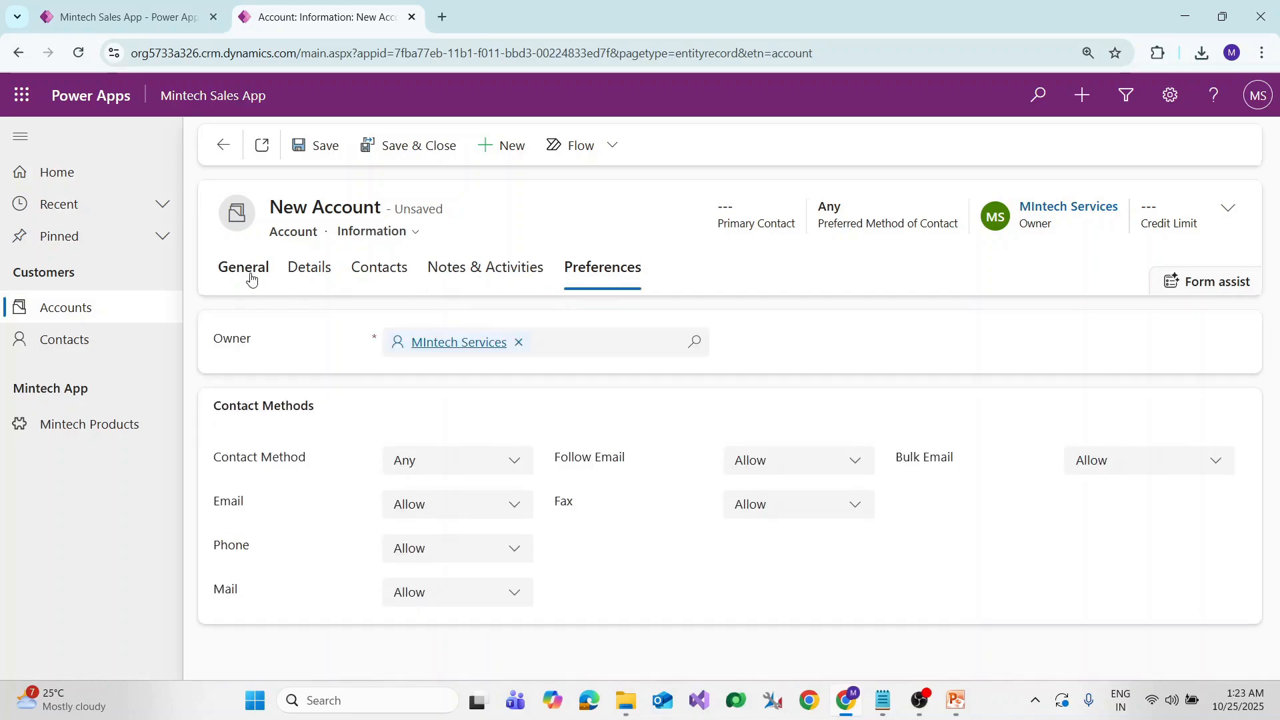
left_click(251, 280)
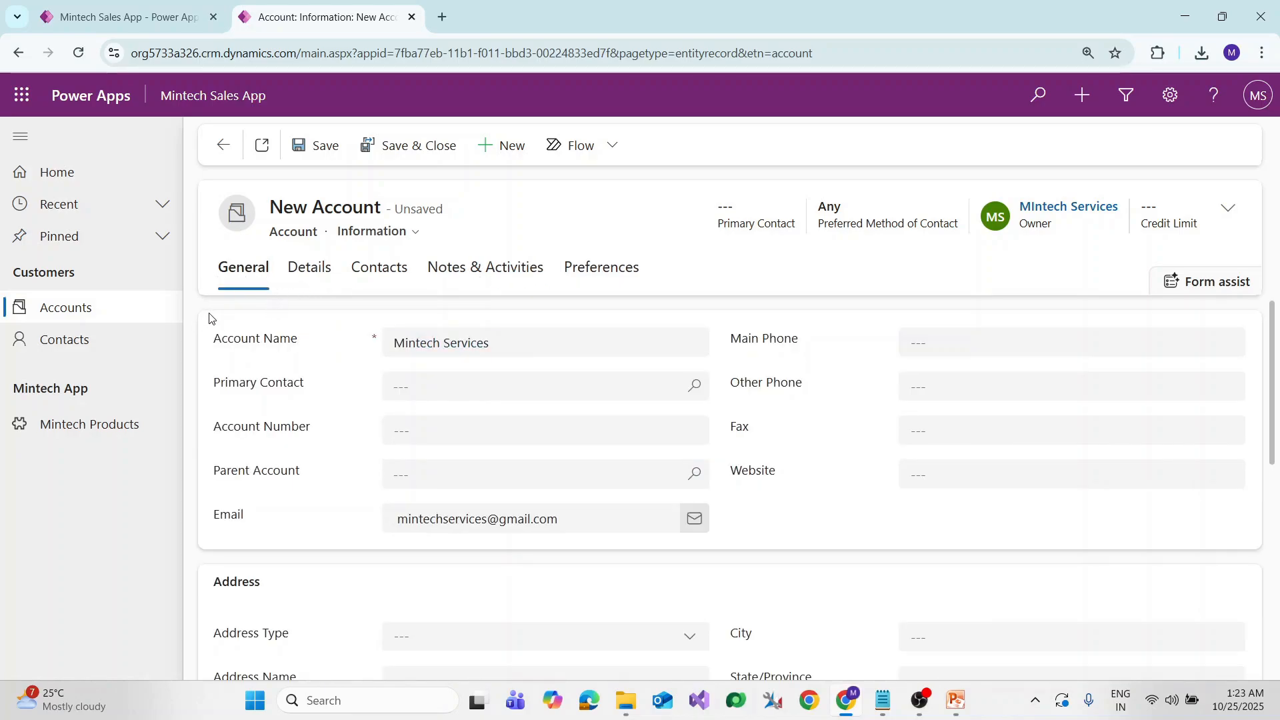
double_click(270, 434)
double_click(252, 390)
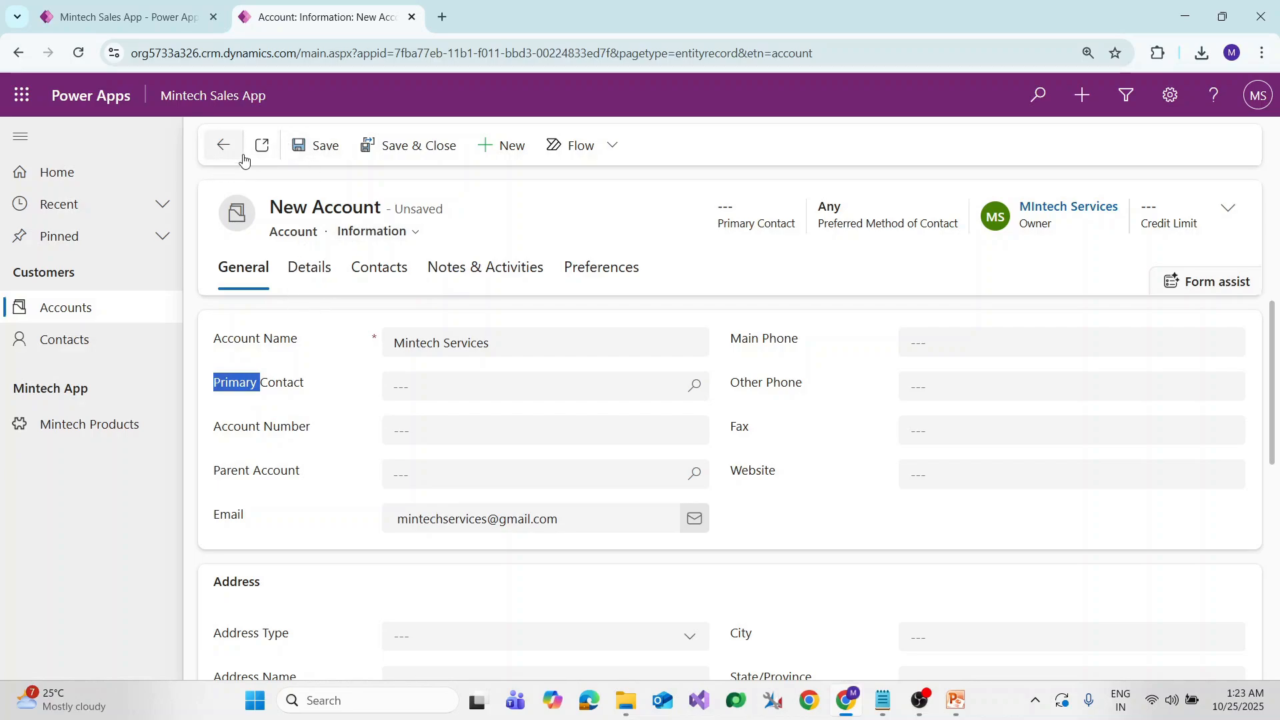
Try saving Mintech Services, dismiss the domain errors, and choose Discard changes when leaving
left_click(325, 148)
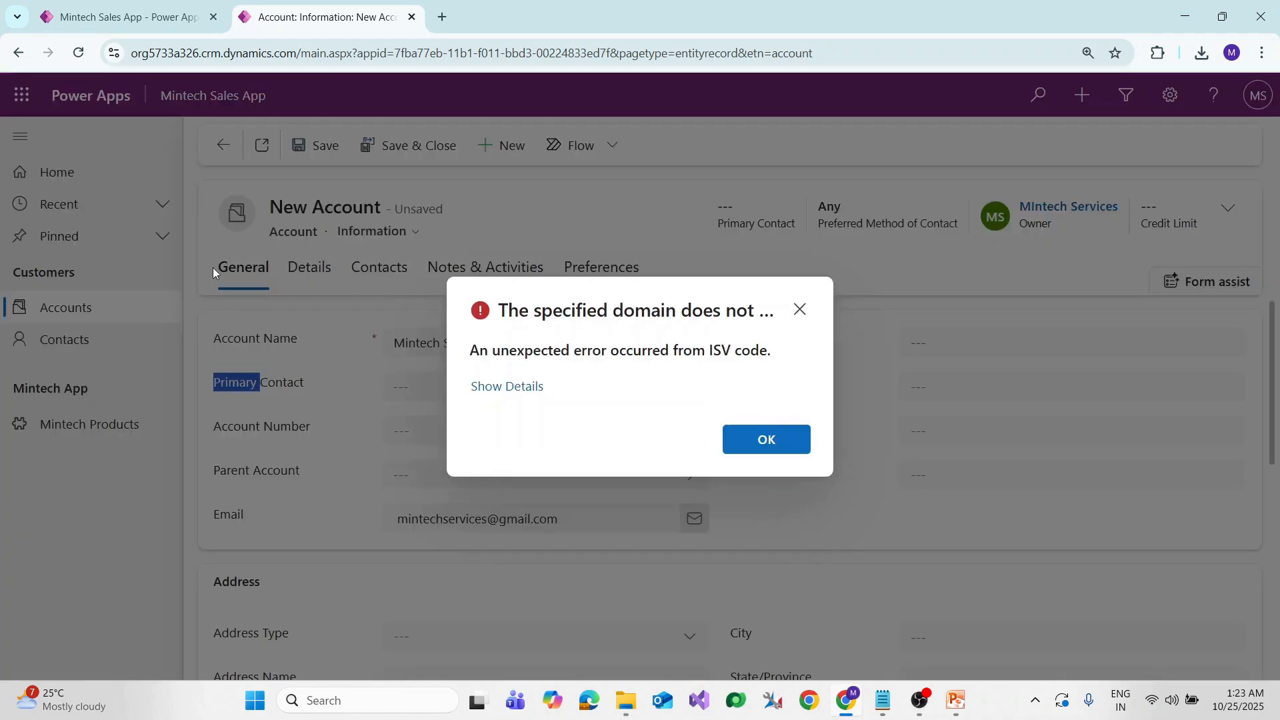
left_click(779, 448)
left_click(111, 316)
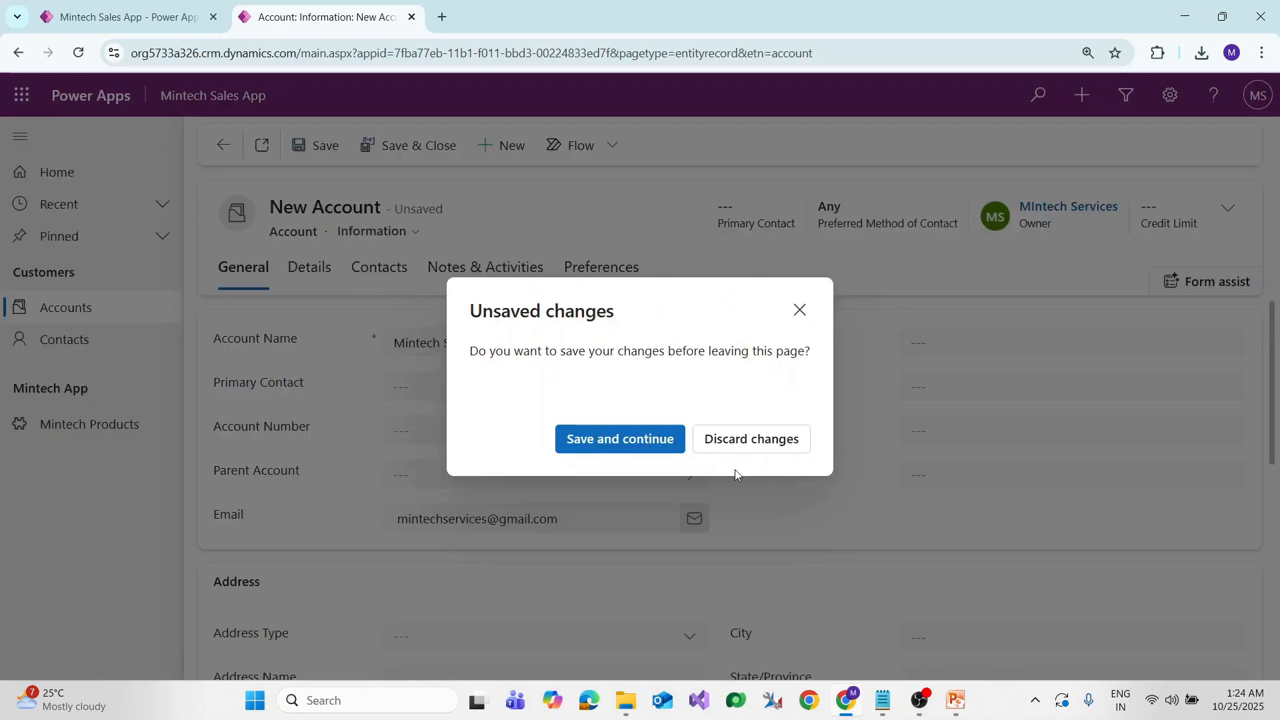
left_click(666, 439)
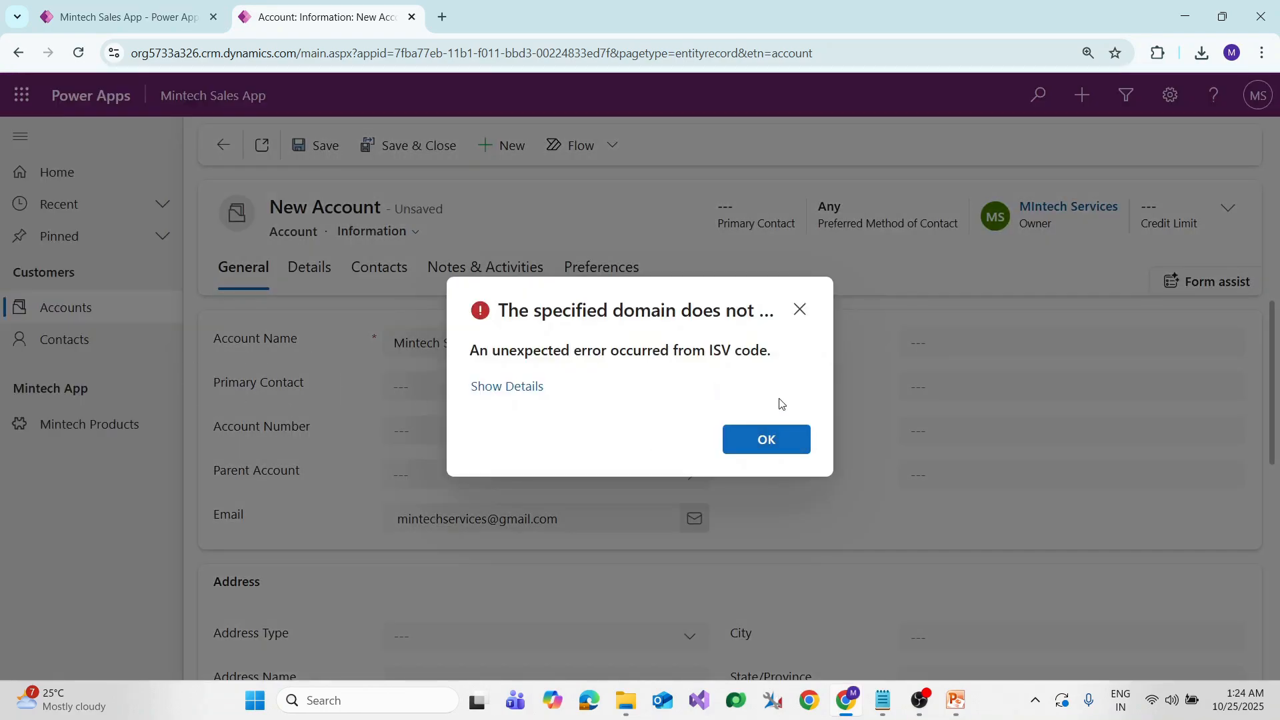
left_click(800, 309)
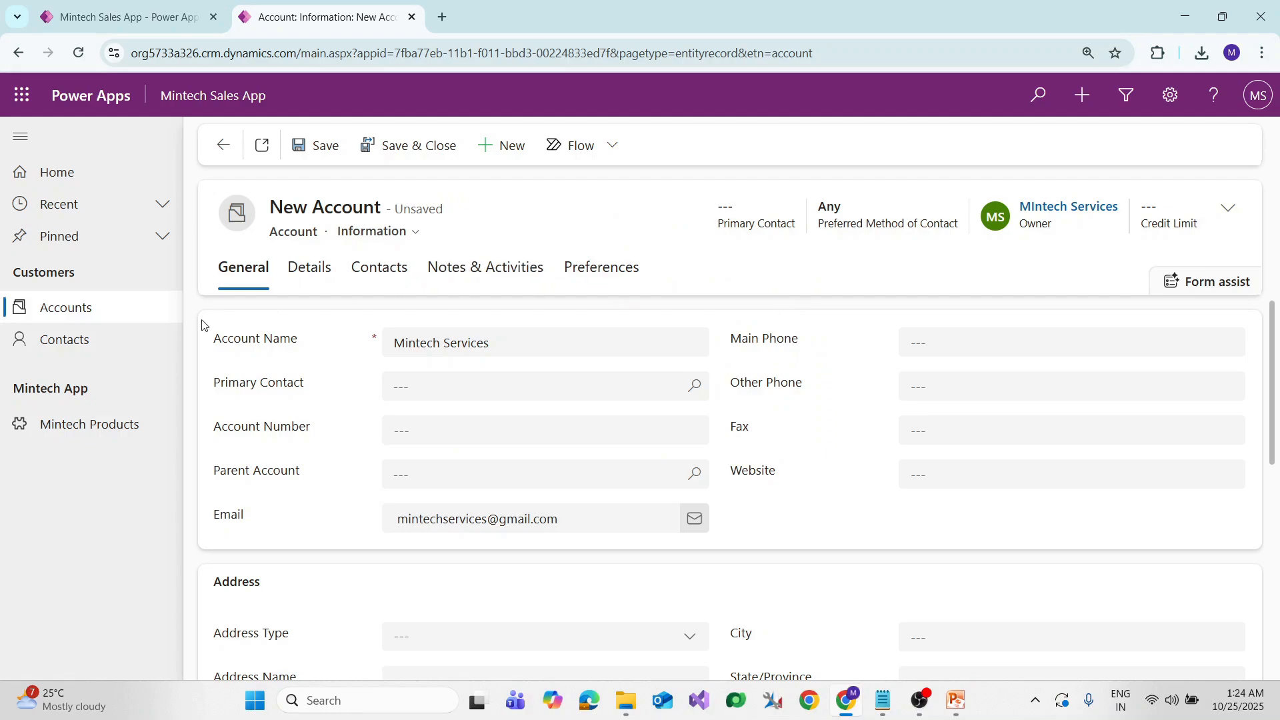
left_click(125, 307)
left_click(738, 442)
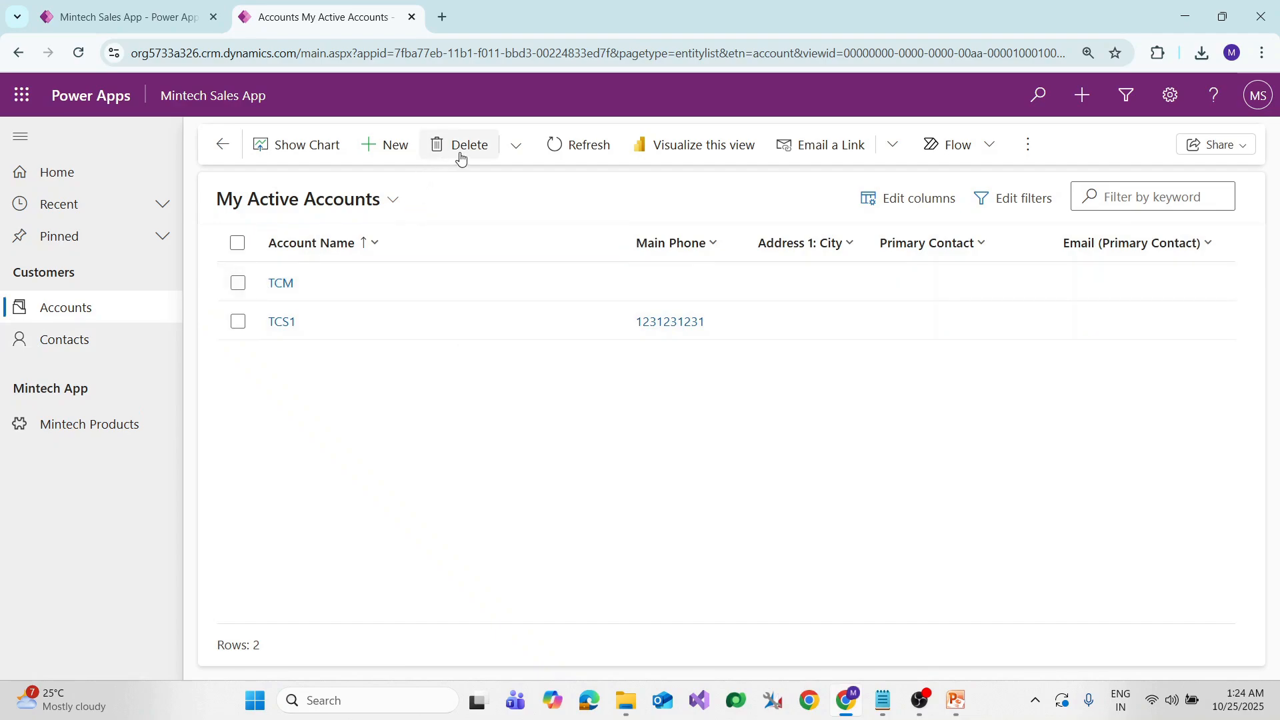
Delete the TCS1 account, confirming the deletion
left_click(372, 333)
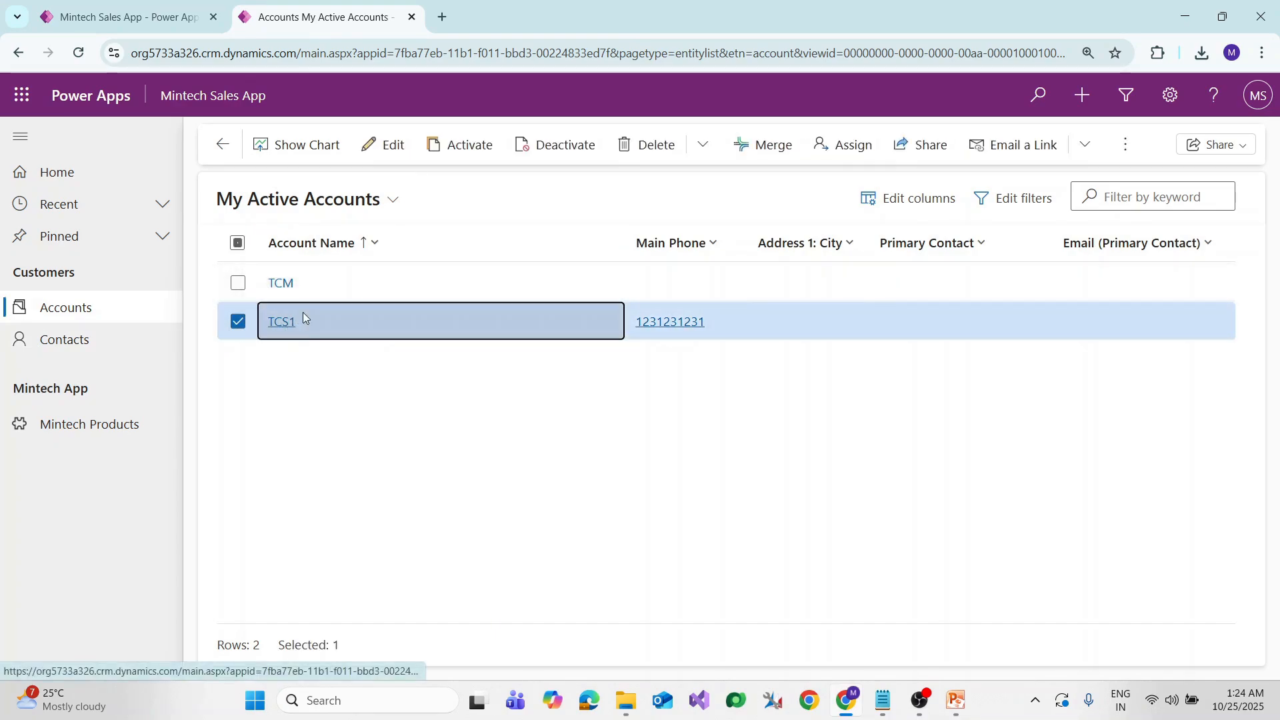
left_click(637, 148)
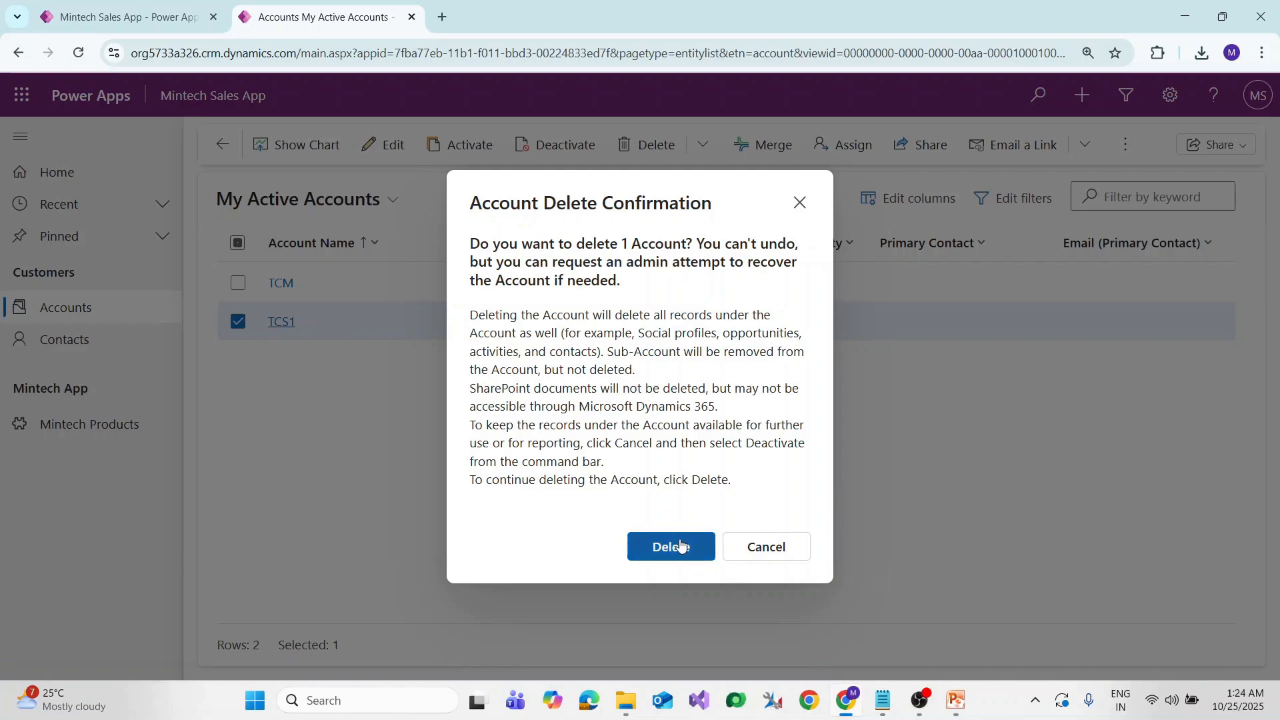
left_click(670, 546)
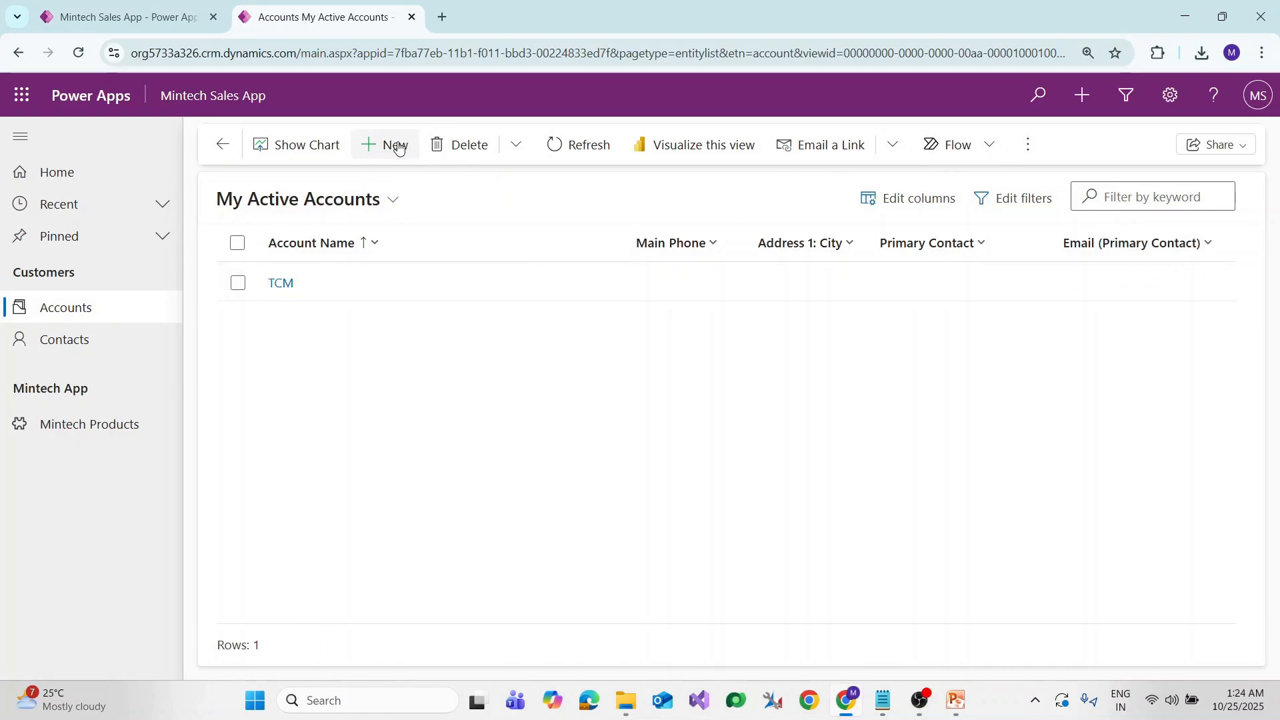
With only TCM left, go to the Mintech Products list in the navigation
left_click(460, 289)
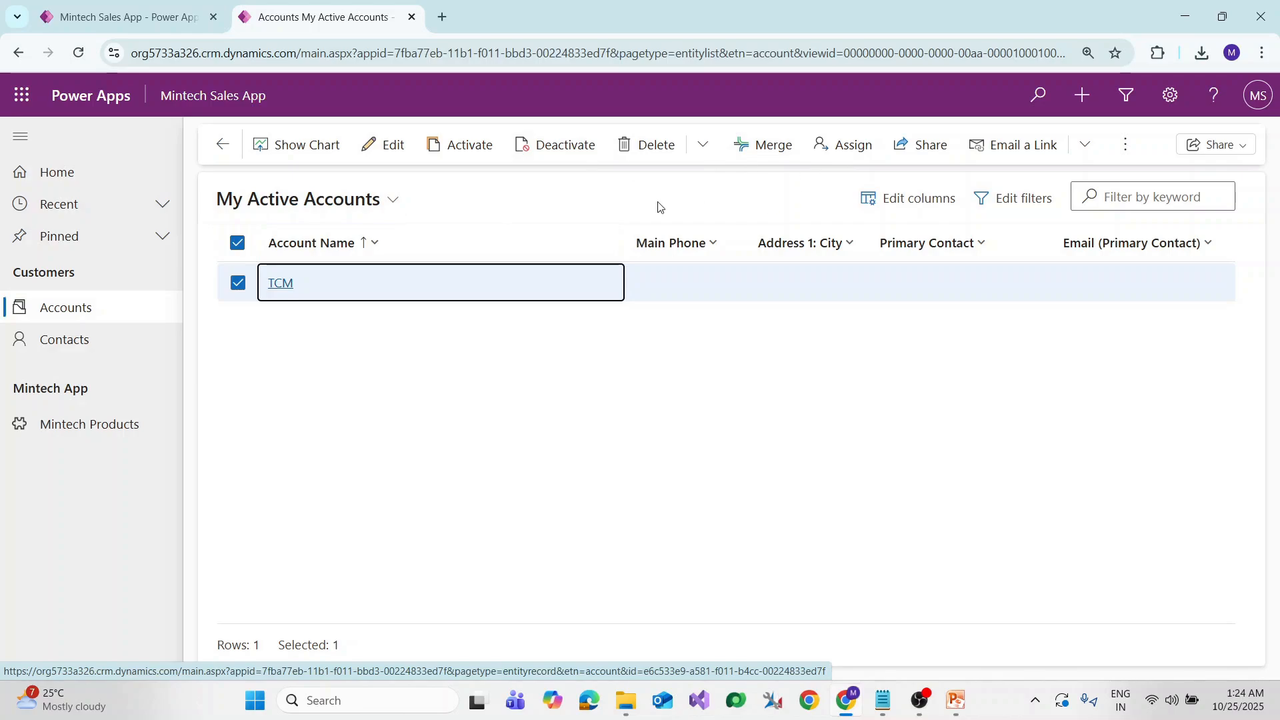
left_click(234, 246)
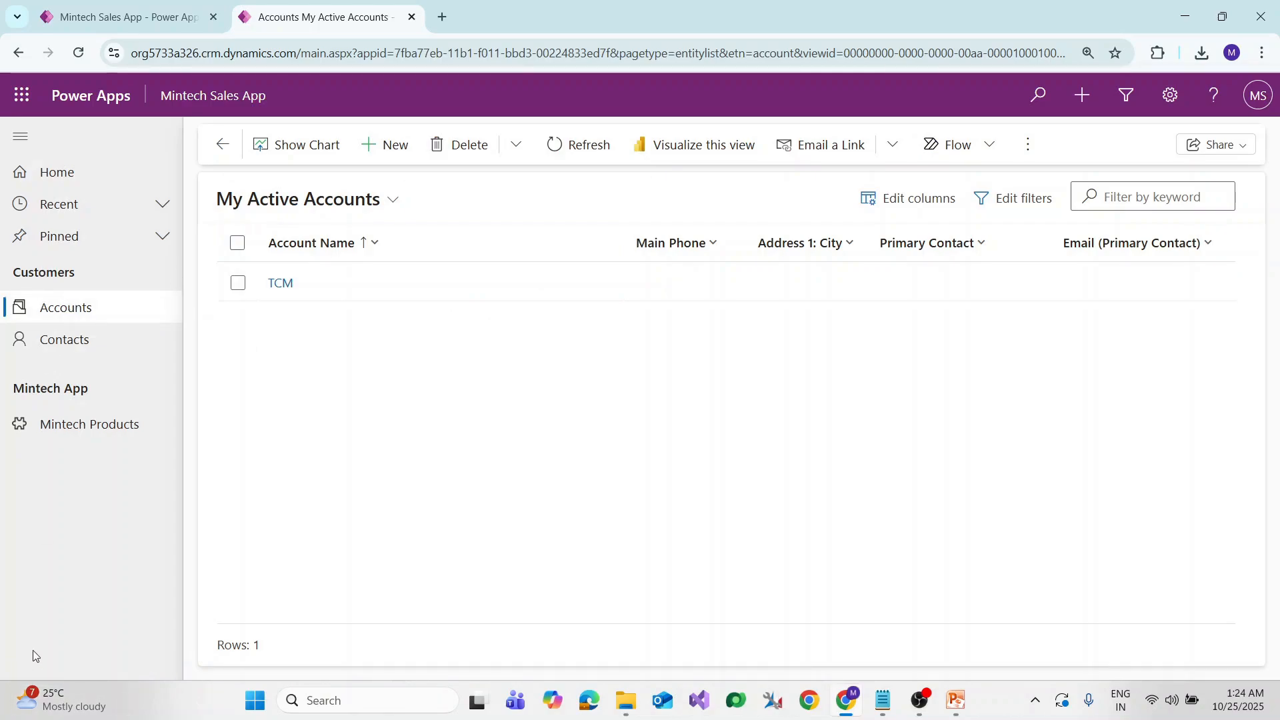
double_click(49, 274)
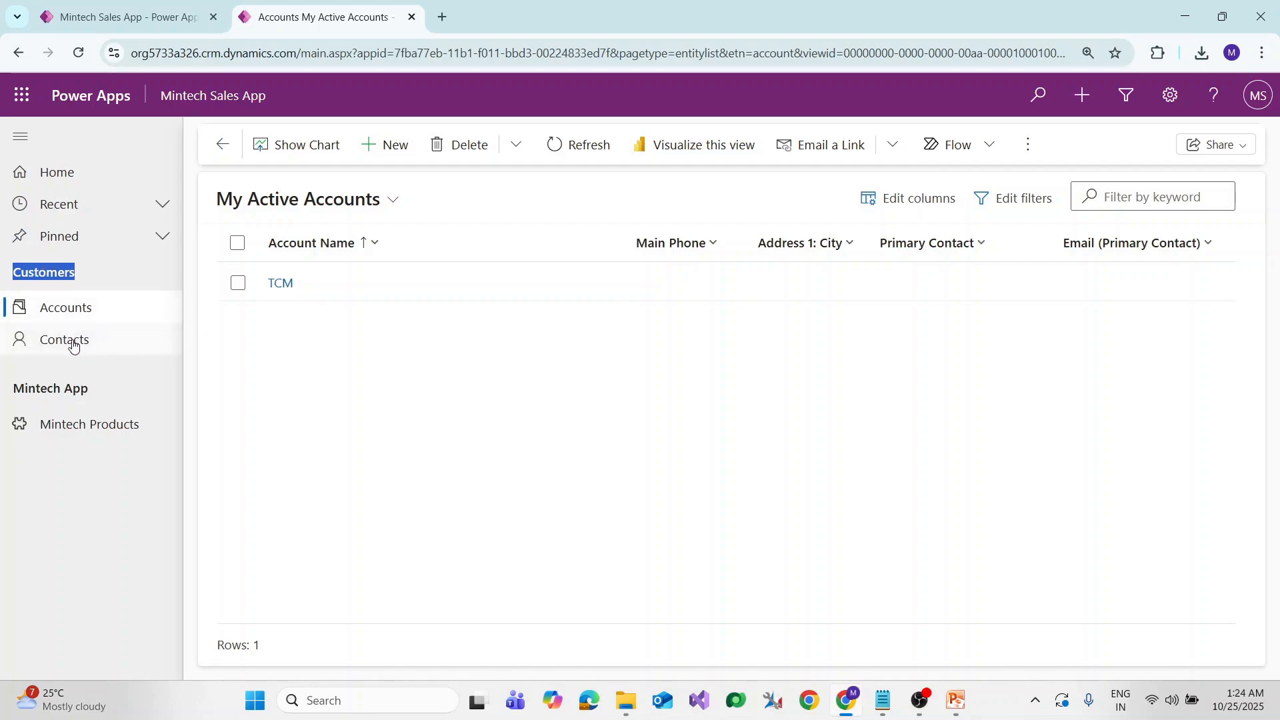
triple_click(77, 390)
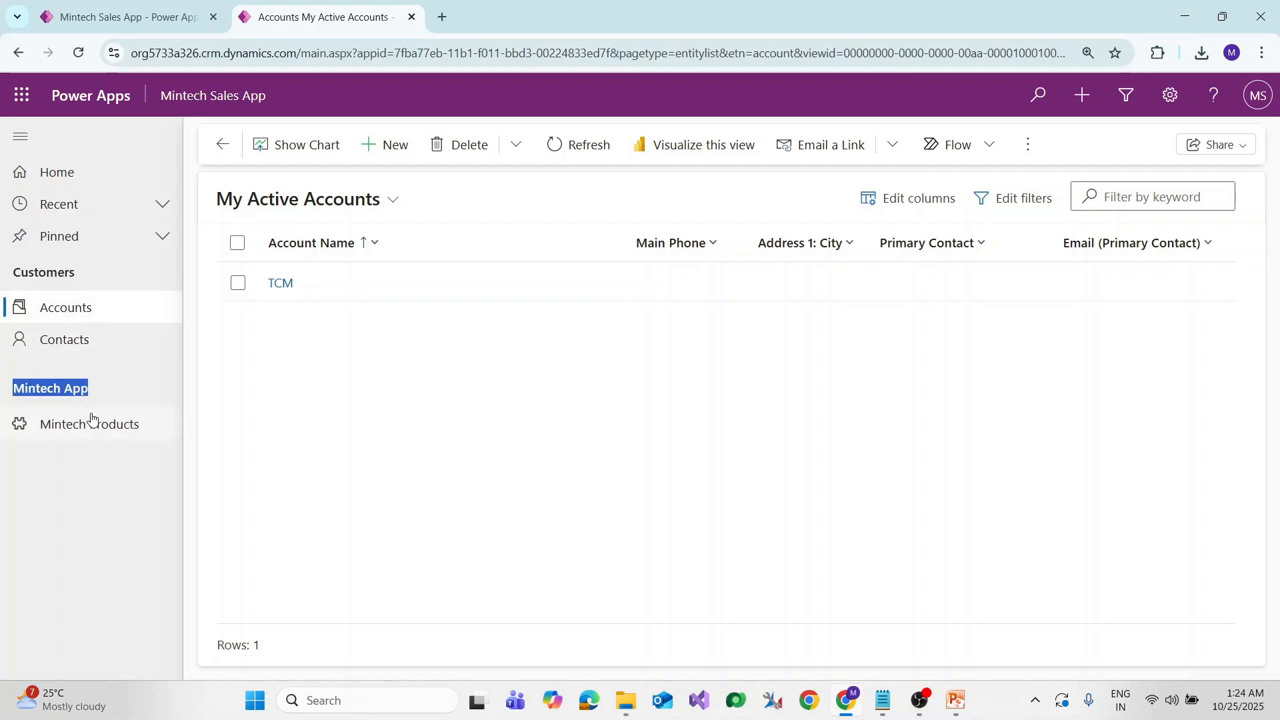
left_click(107, 436)
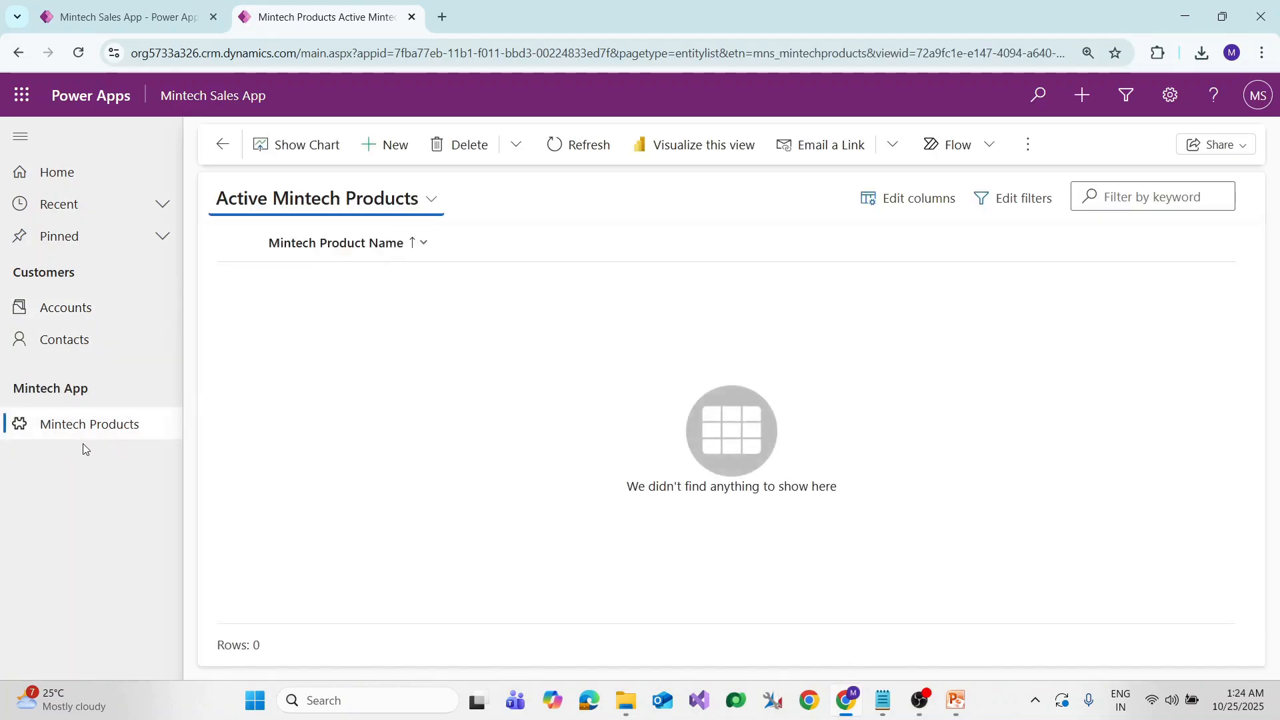
Reload, add a new Mintech Product named CNC Machine, save it and close back to the list
key("F5")
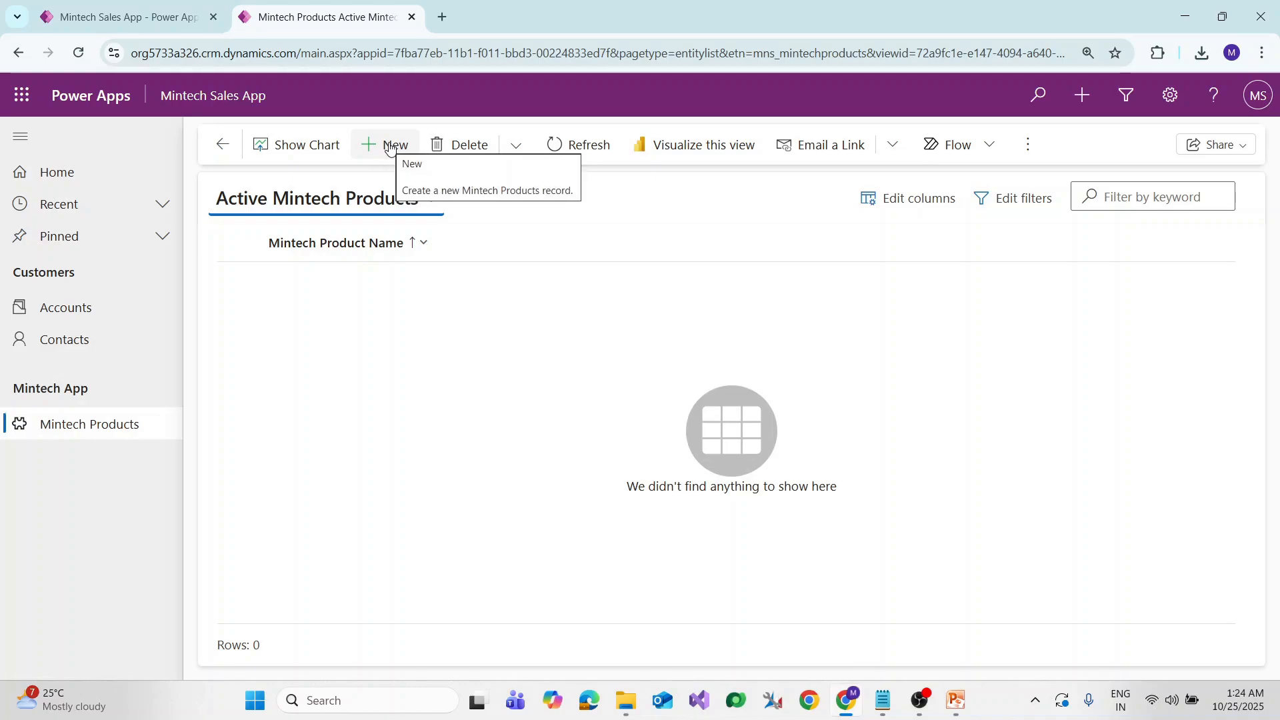
left_click(390, 145)
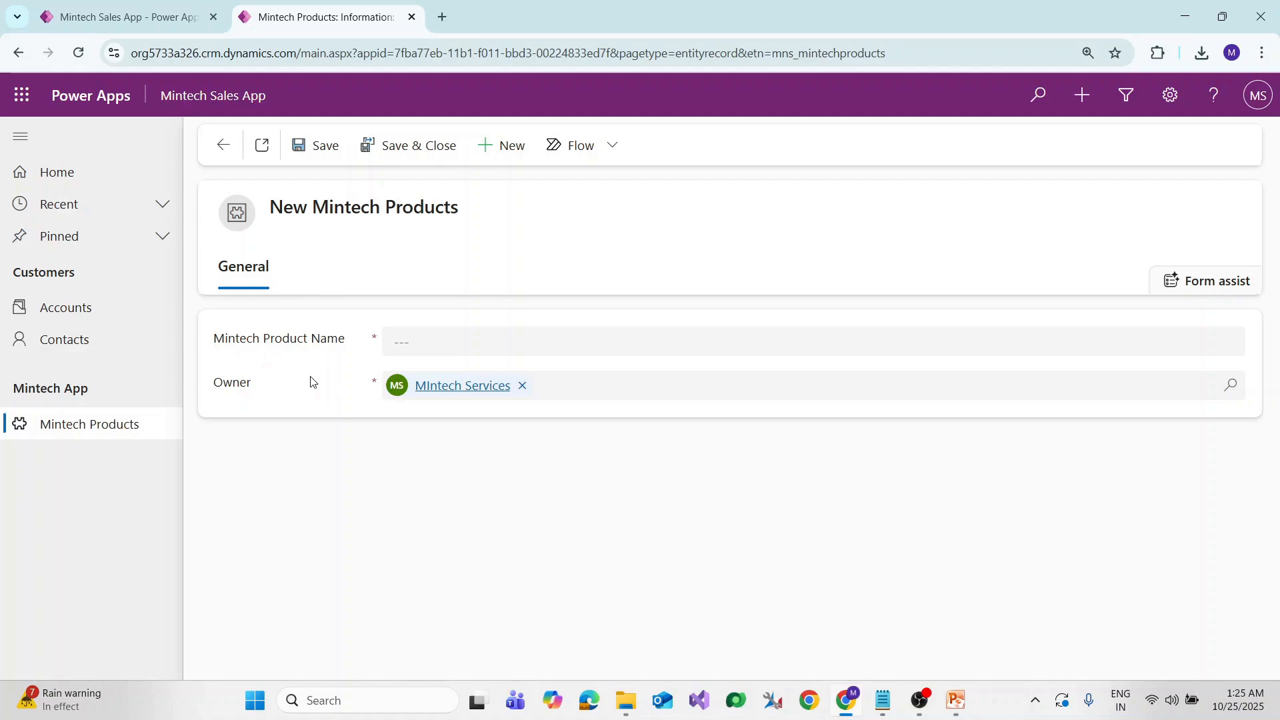
left_click(412, 350)
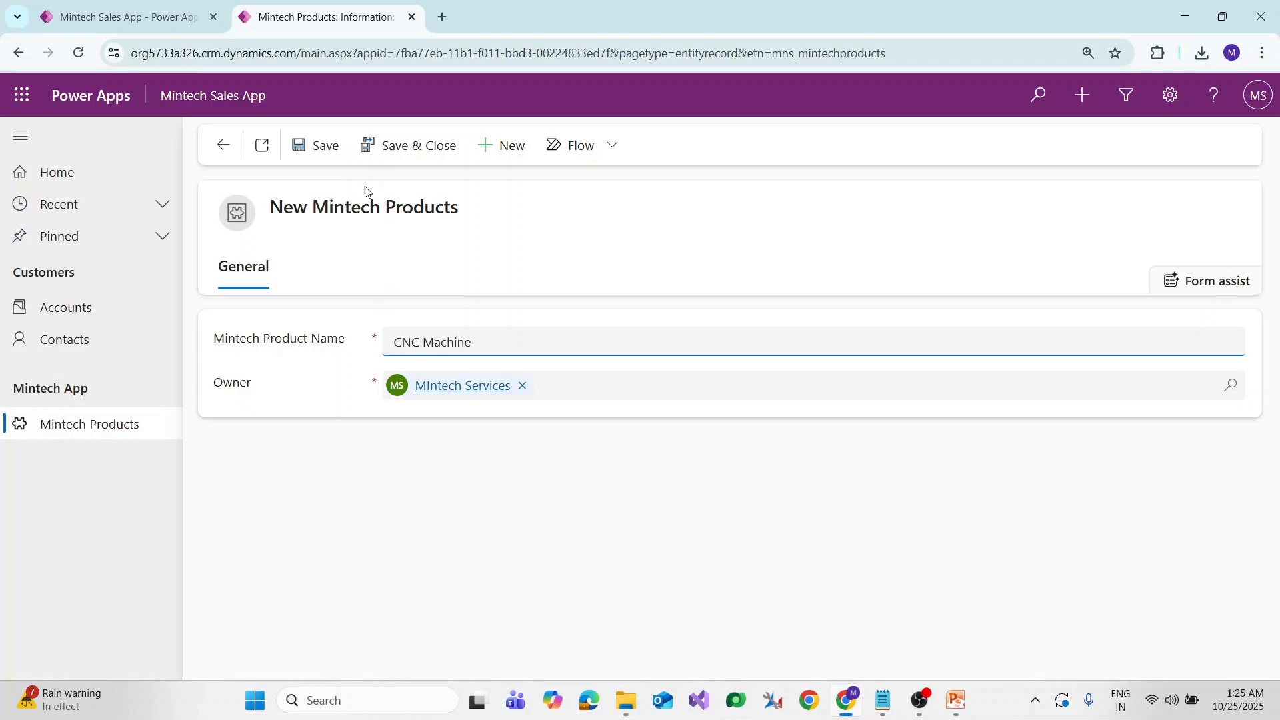
left_click(310, 148)
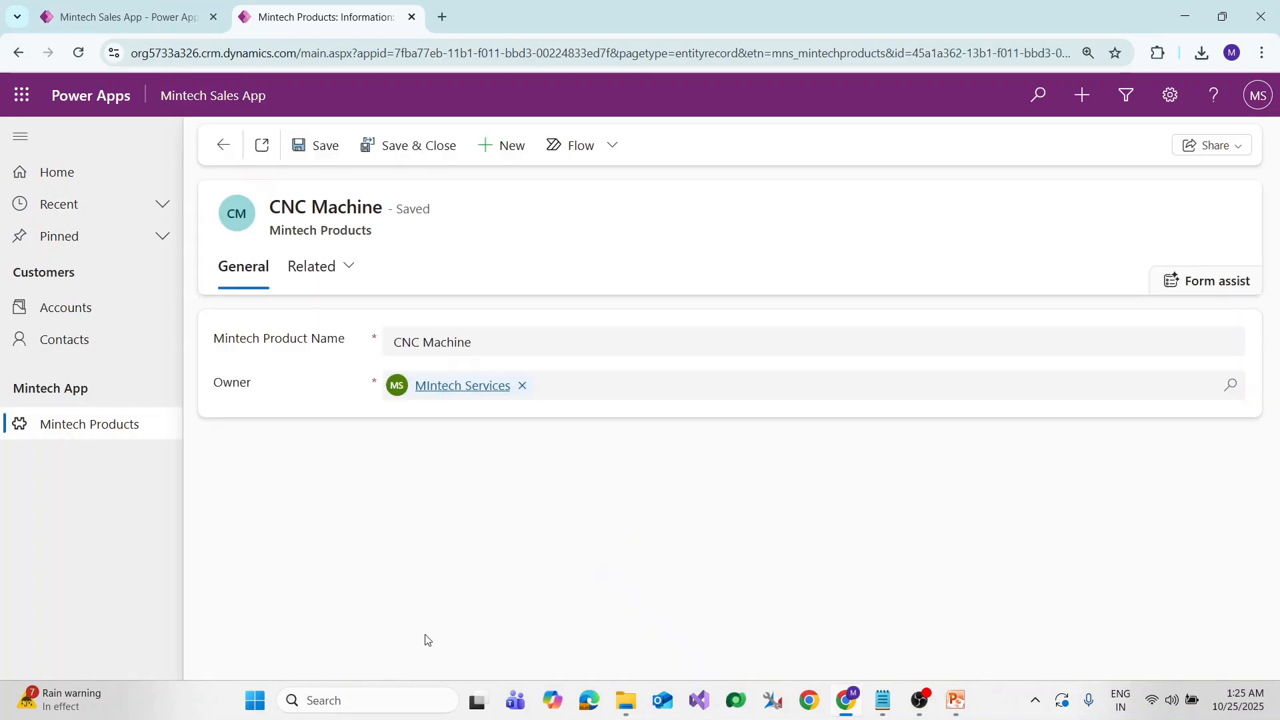
left_click(422, 147)
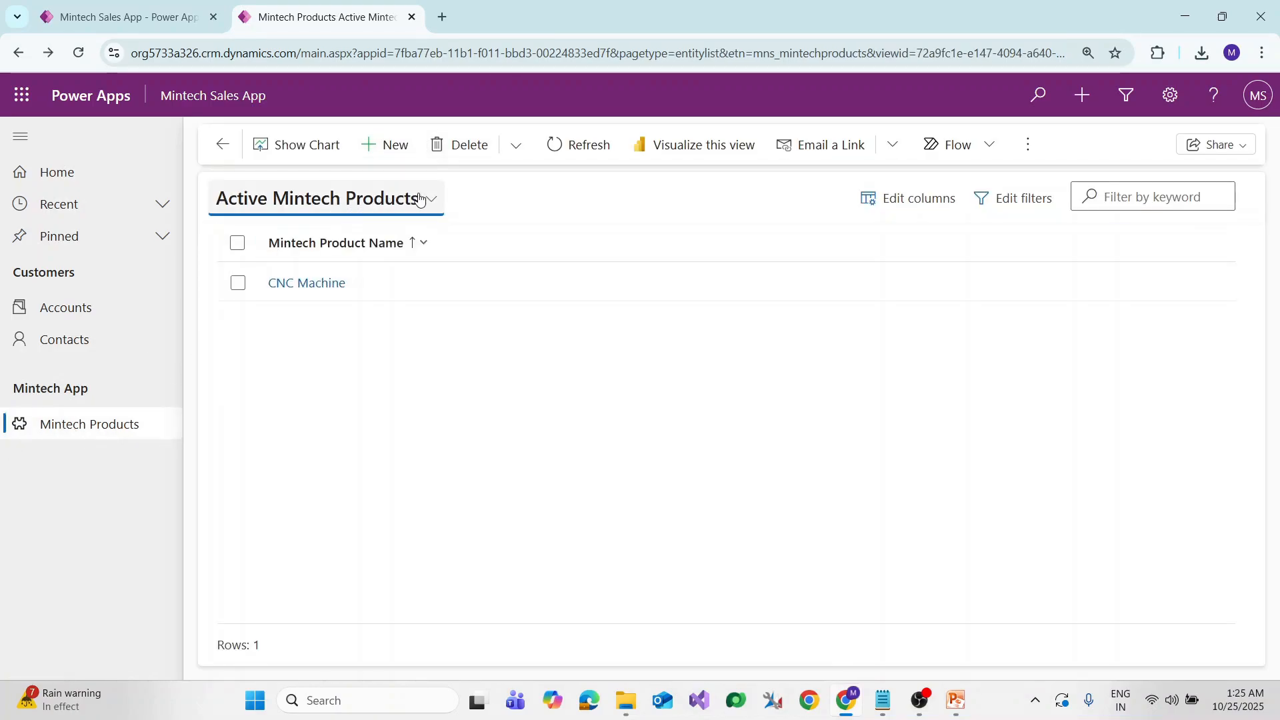
Reload the Mintech Products list, open the CNC Machine record, then return to the Mintech Sales App designer
left_click(89, 433)
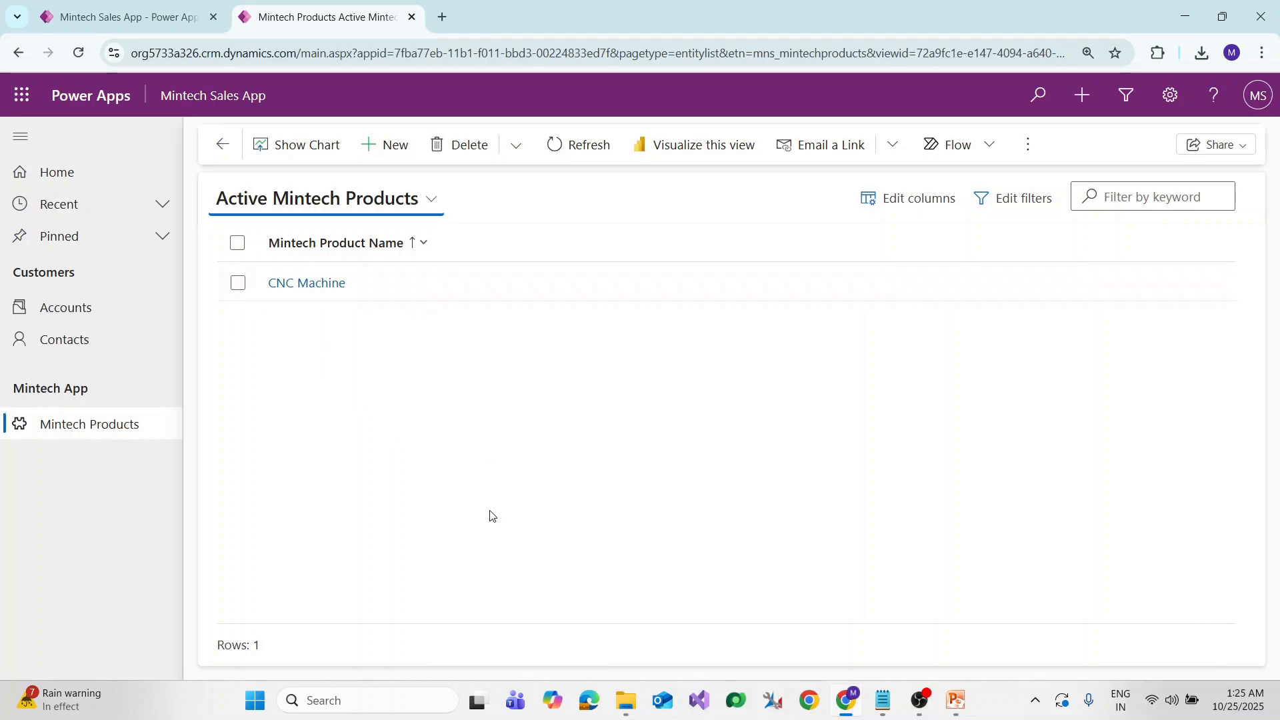
left_click(302, 284)
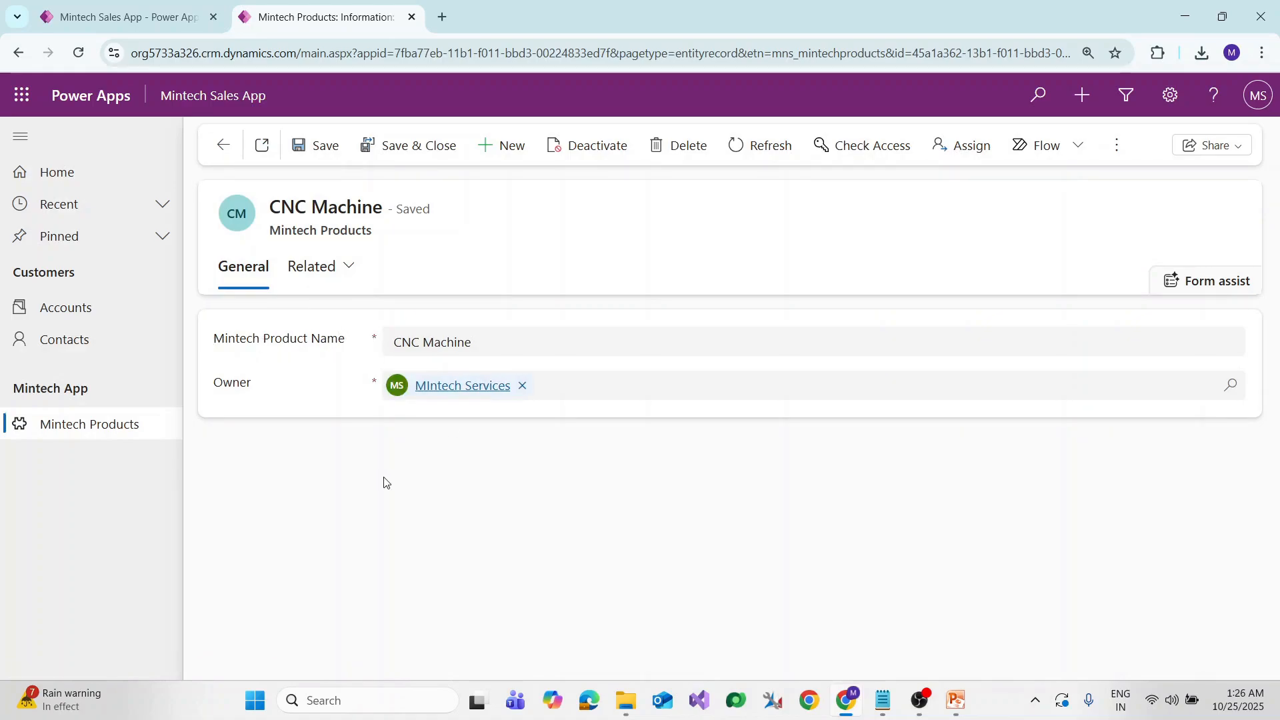
left_click(116, 24)
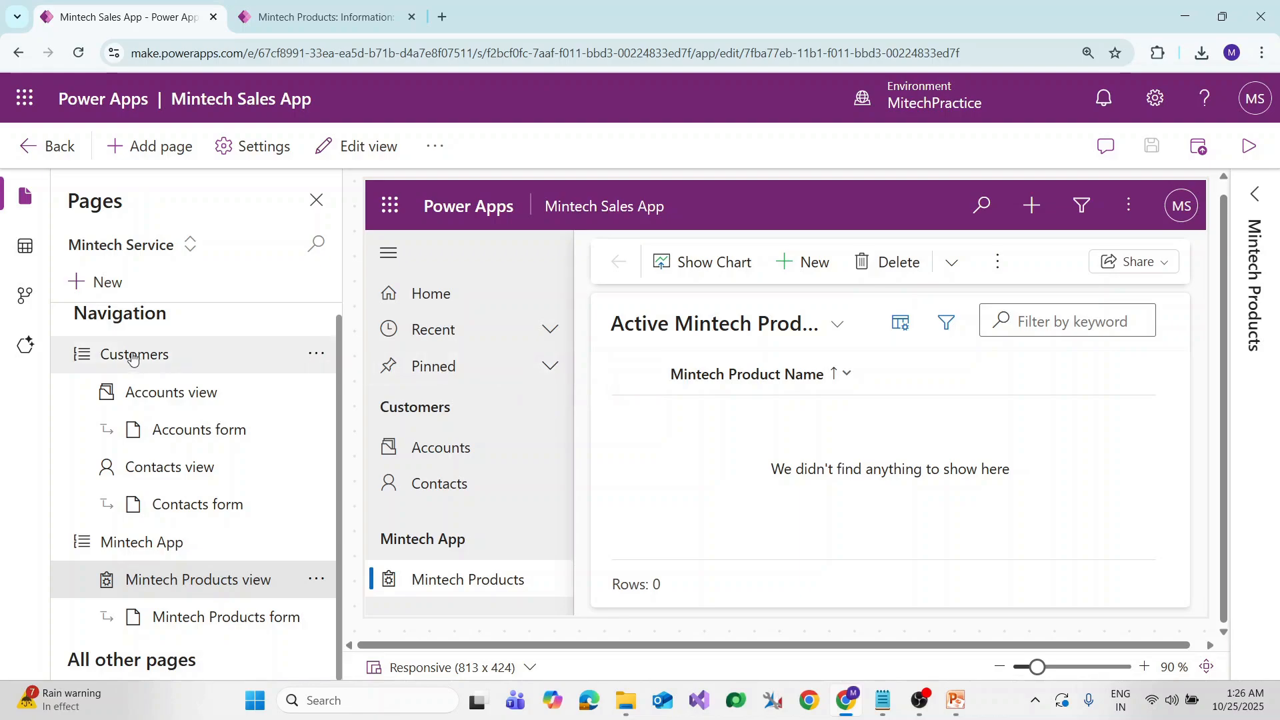
Glance at the app's area list, then go back to the CNC Machine record
left_click(187, 243)
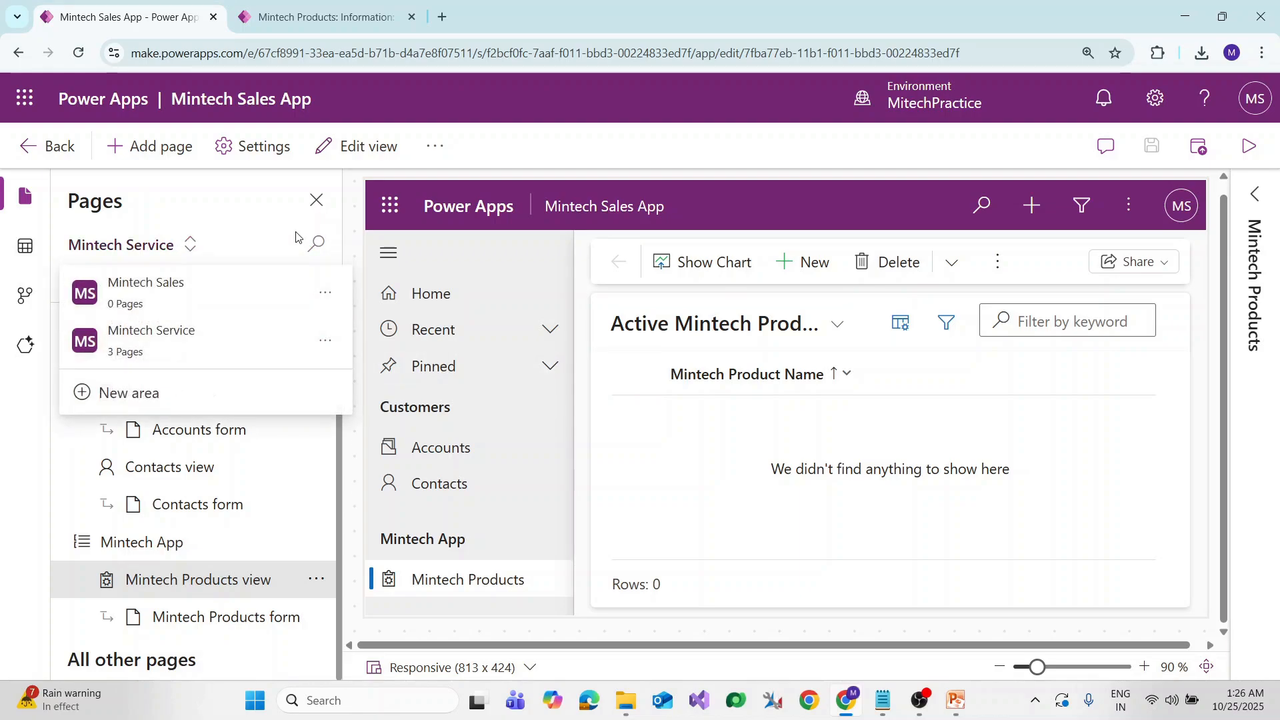
left_click(255, 199)
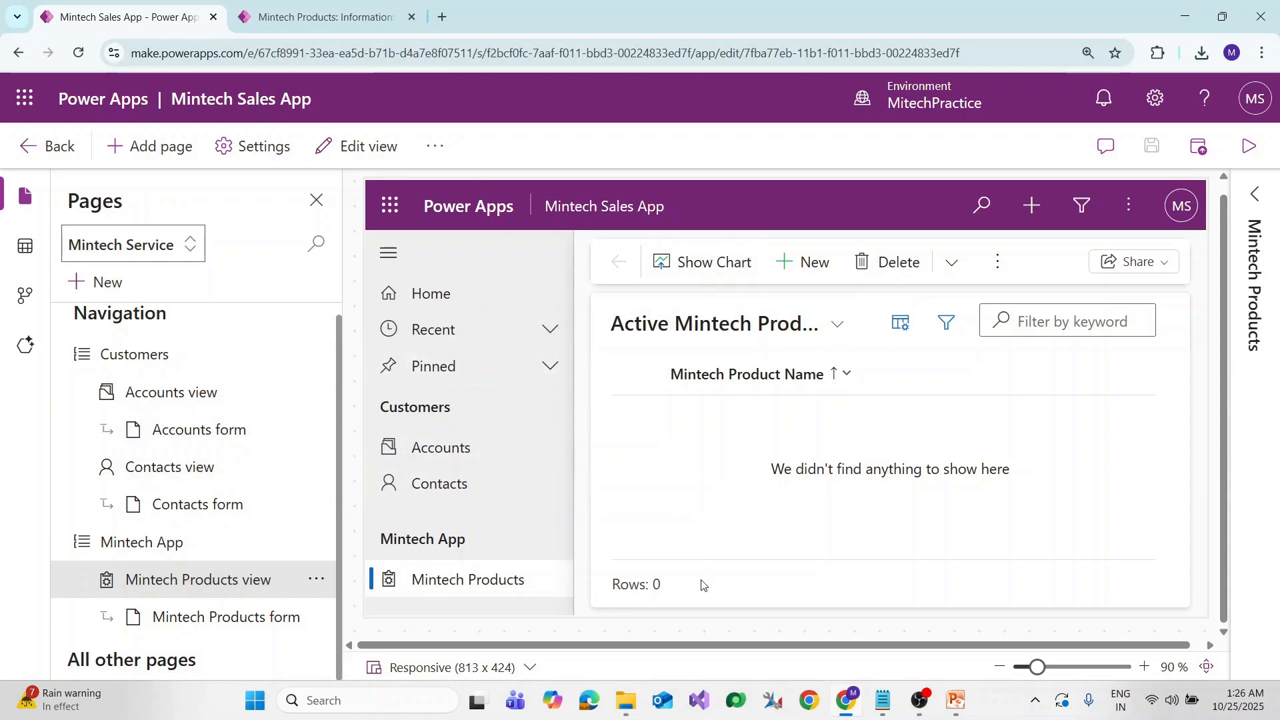
left_click(300, 22)
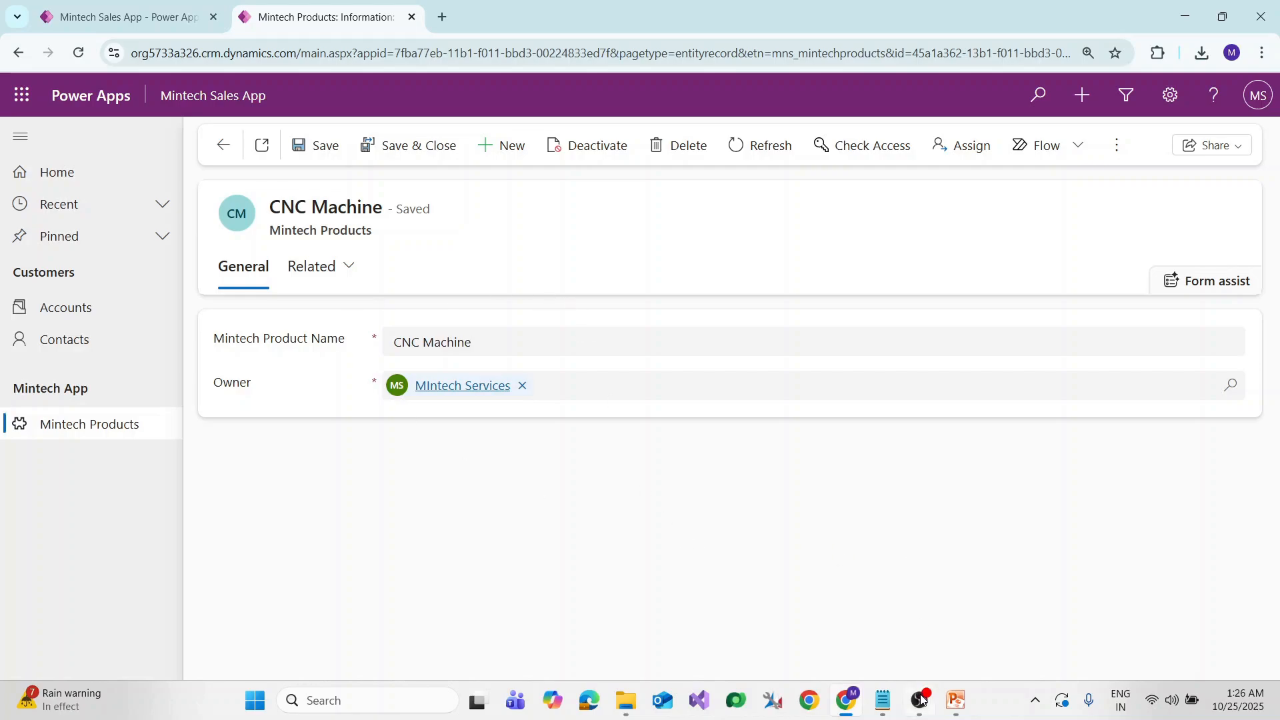
Show the PowerPoint slide listing Area, Group and Subarea as navigational elements
mouse_move(955, 697)
left_click(1020, 603)
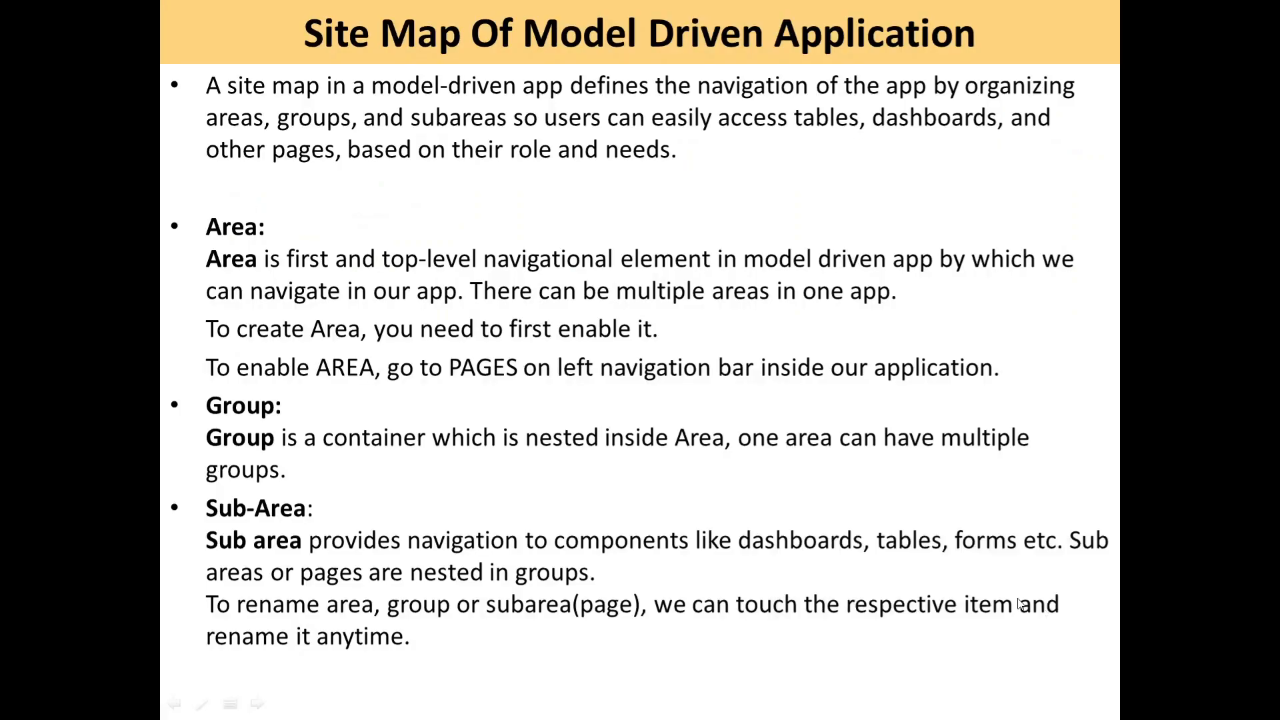
key("Left")
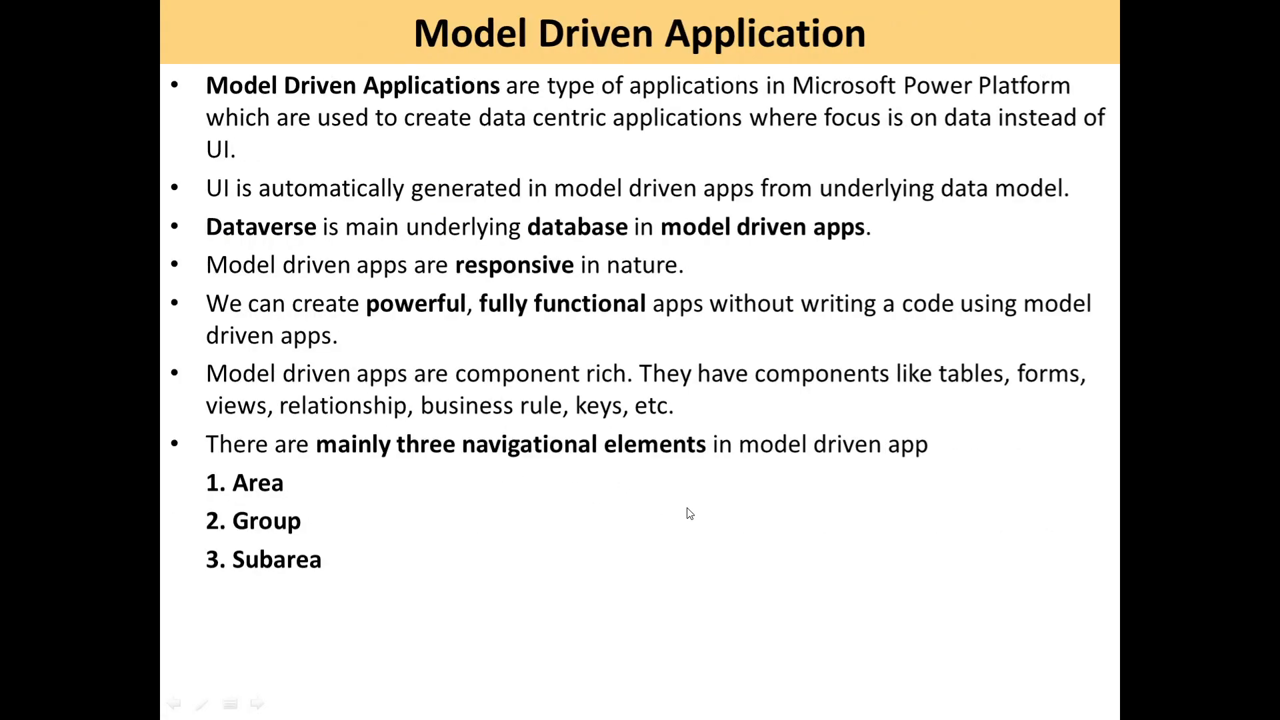